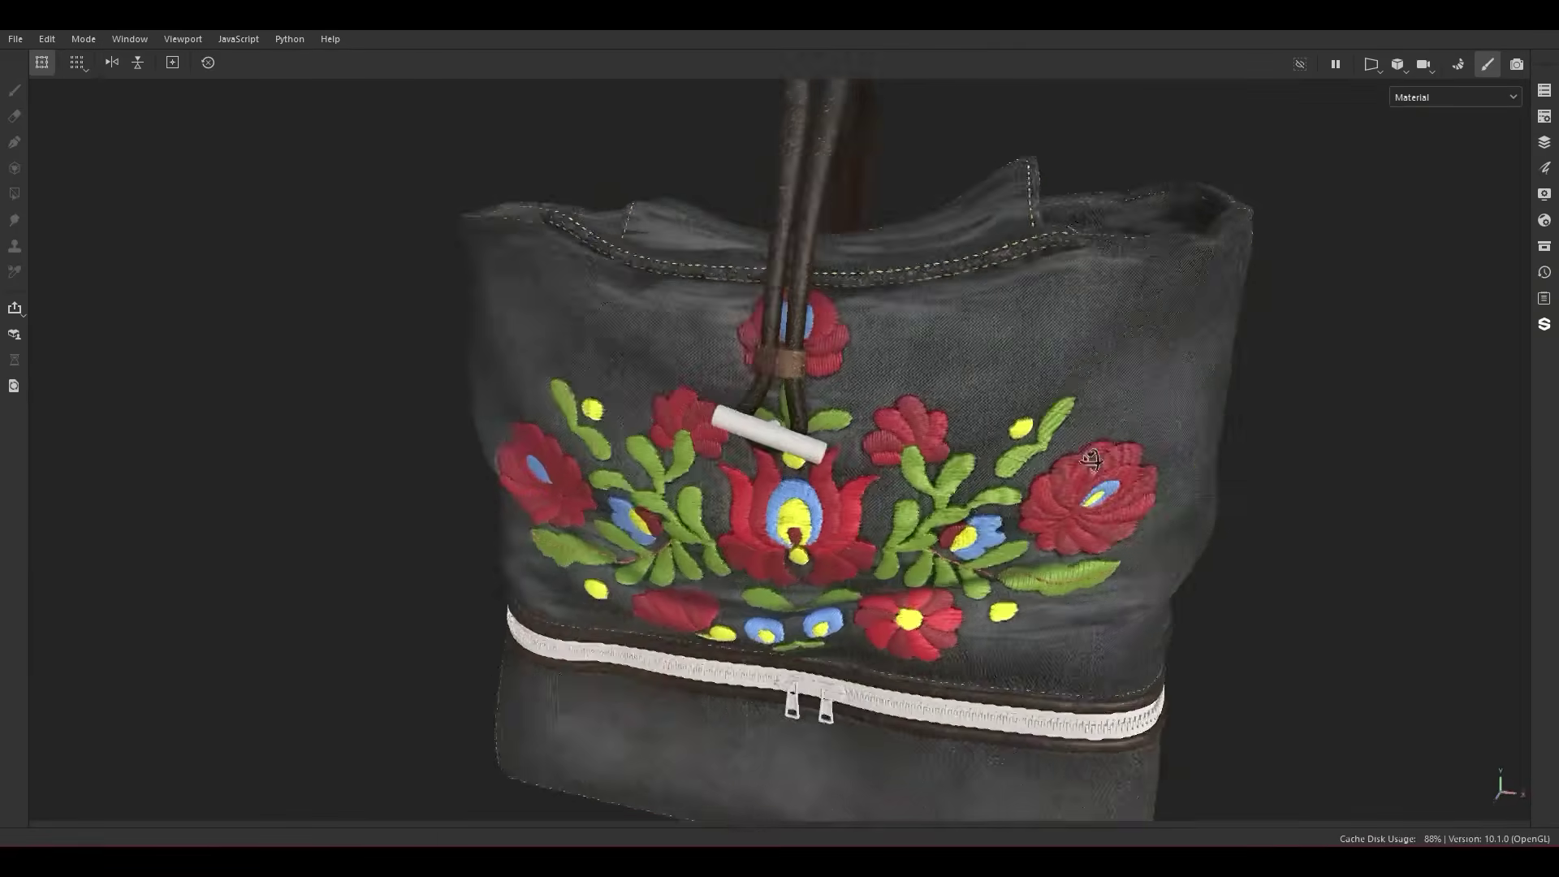
left_click_drag(1093, 461, 1090, 489, "alt")
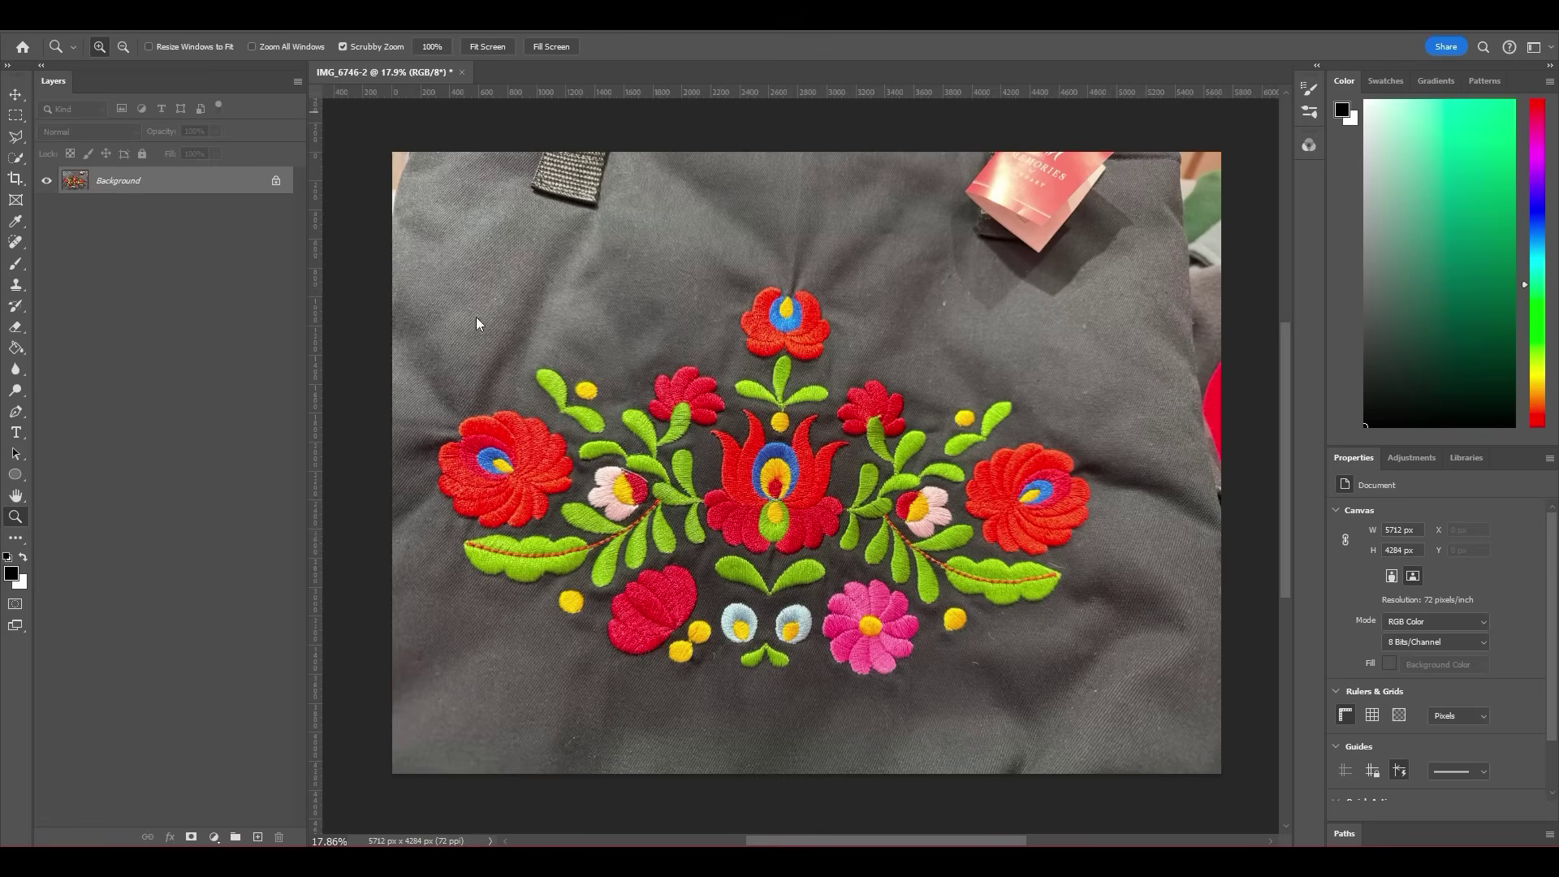
Step: Perspective-crop the photo around the embroidery to exclude the tag and strap, giving a canvas of about 5334 × 3339 px
left_click(15, 179)
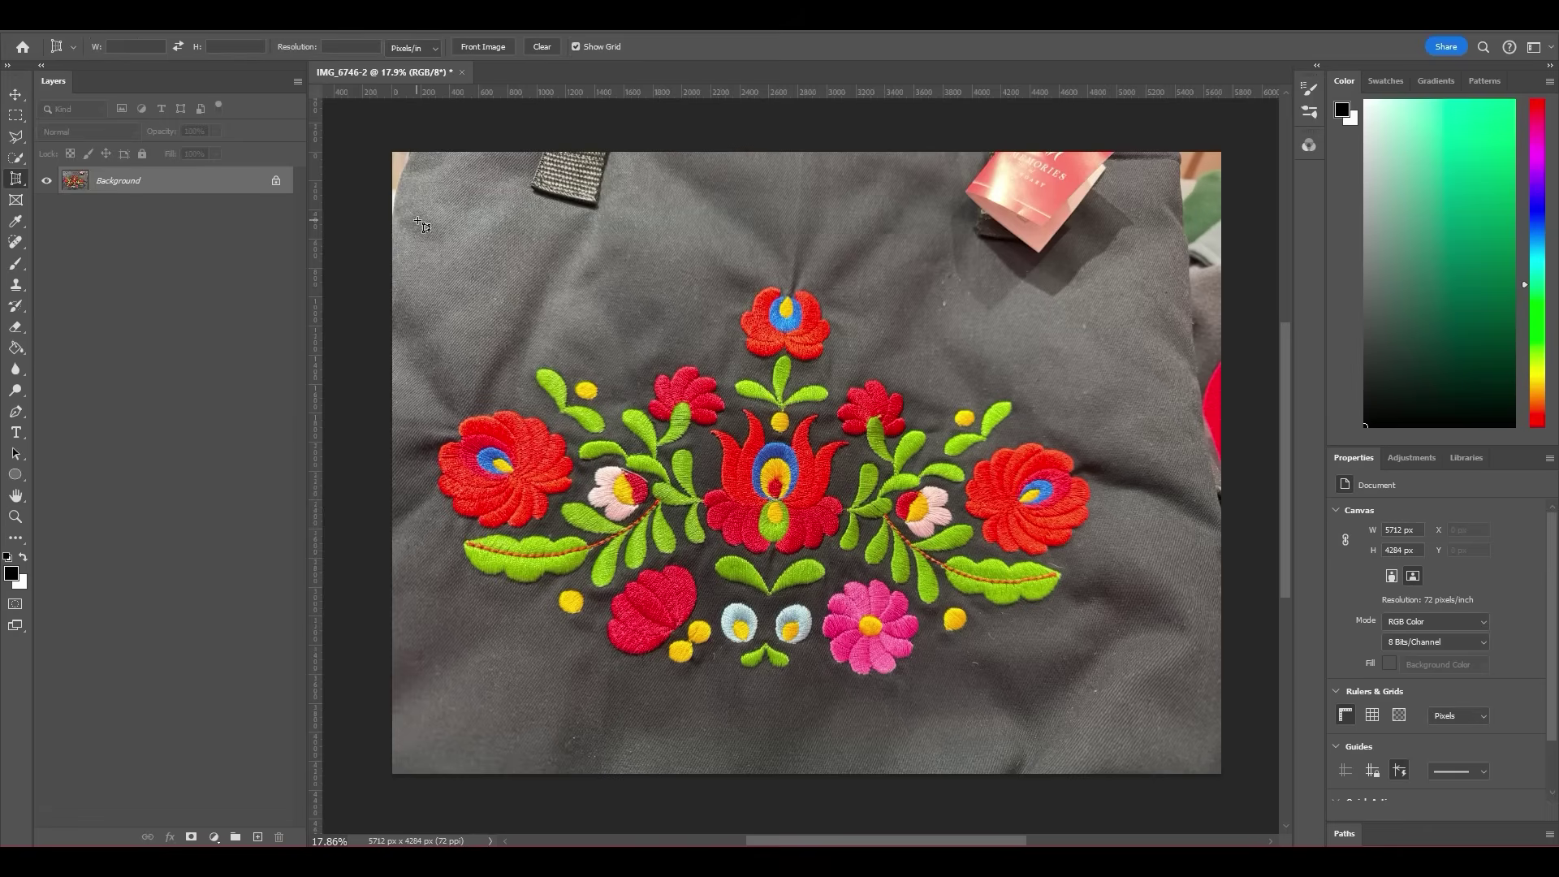
left_click_drag(421, 245, 1155, 727)
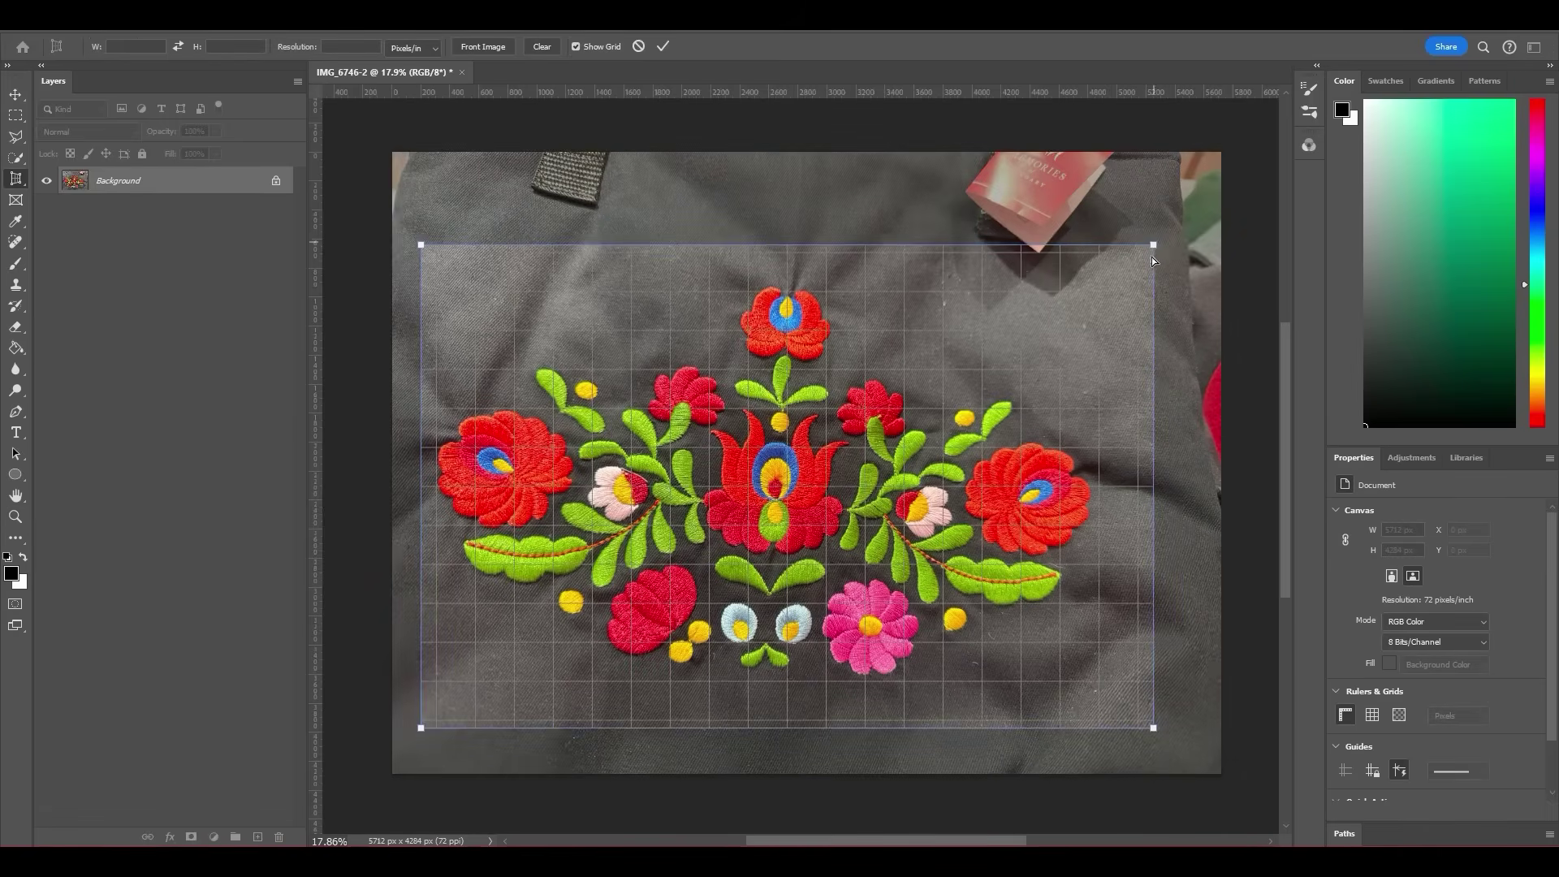
left_click_drag(1154, 244, 1148, 275)
left_click_drag(1155, 728, 1149, 733)
key("Return")
key("z")
left_click_drag(628, 451, 717, 474)
left_click_drag(819, 523, 828, 512)
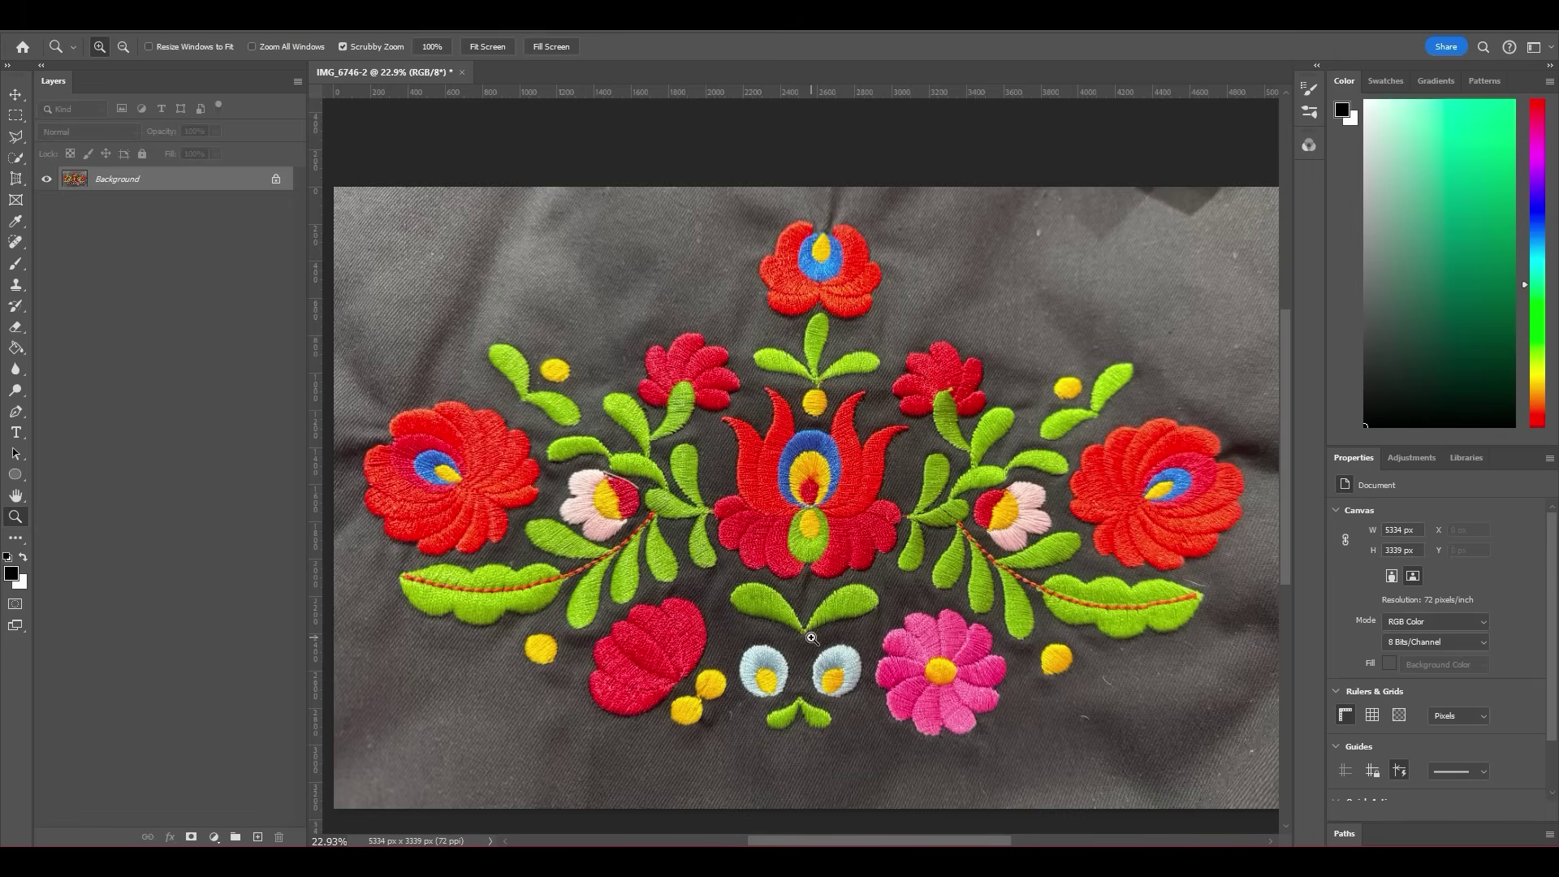
Step: Add a Solid Color fill layer in bright, fully saturated green above the photo
left_click(214, 837)
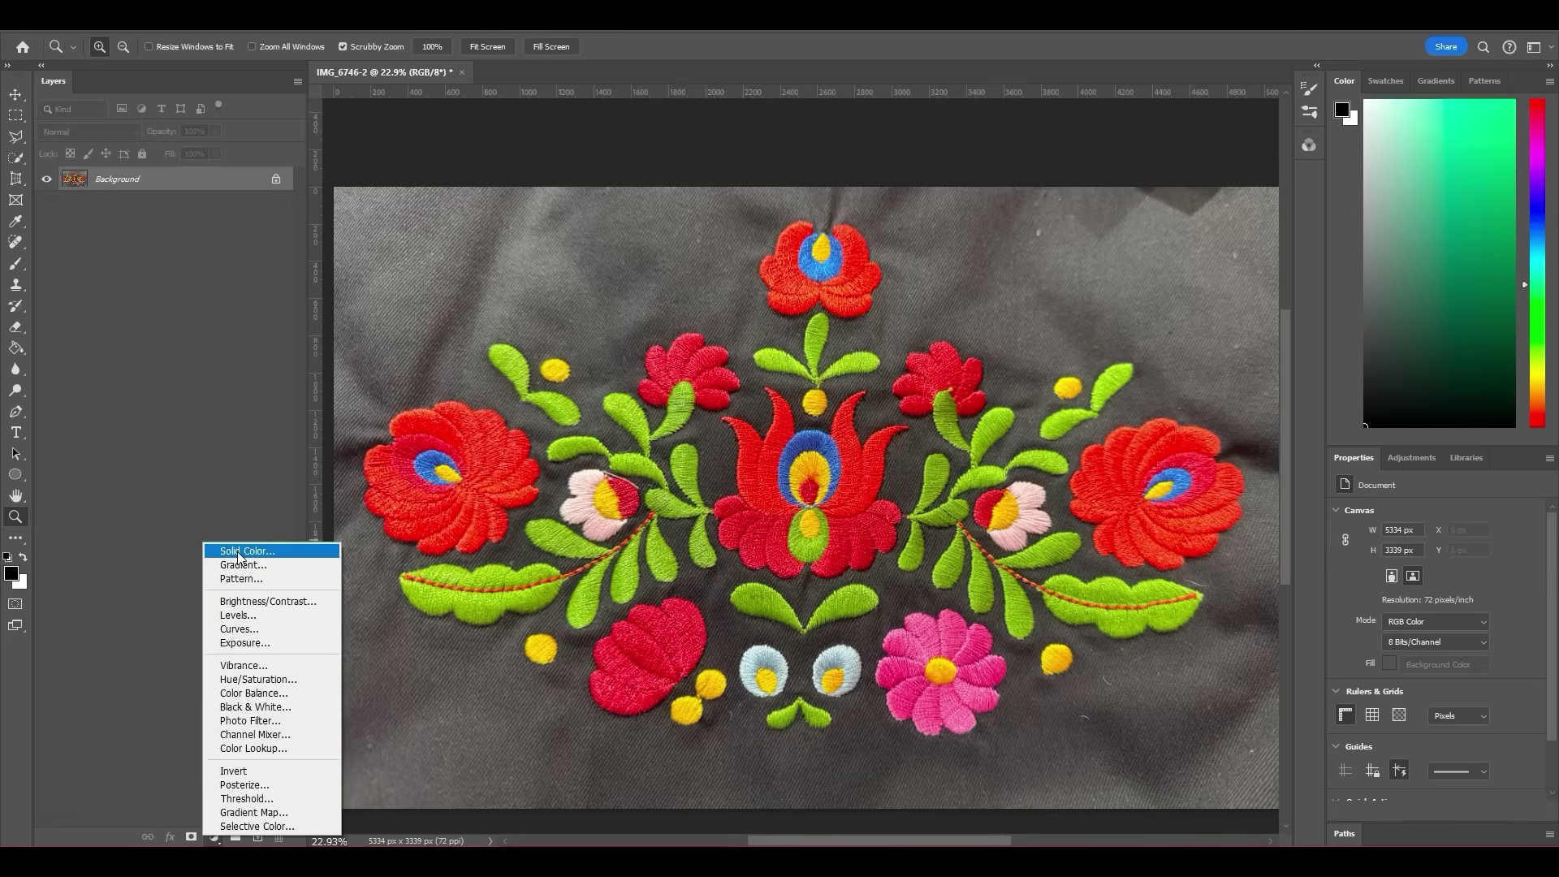
left_click(238, 553)
left_click(923, 415)
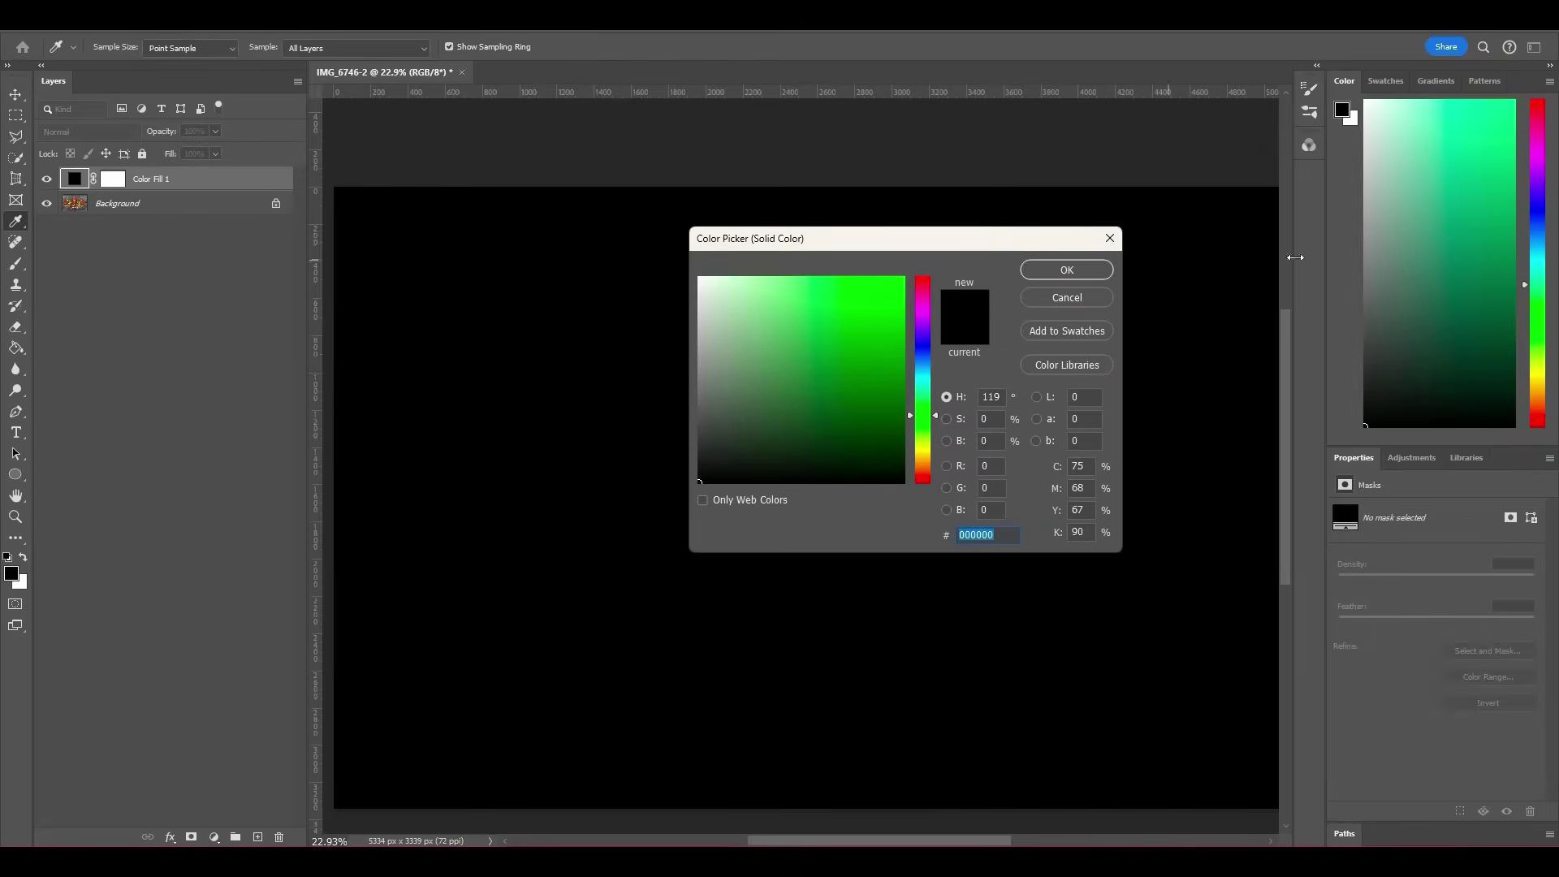
left_click_drag(849, 317, 921, 271)
left_click(1055, 269)
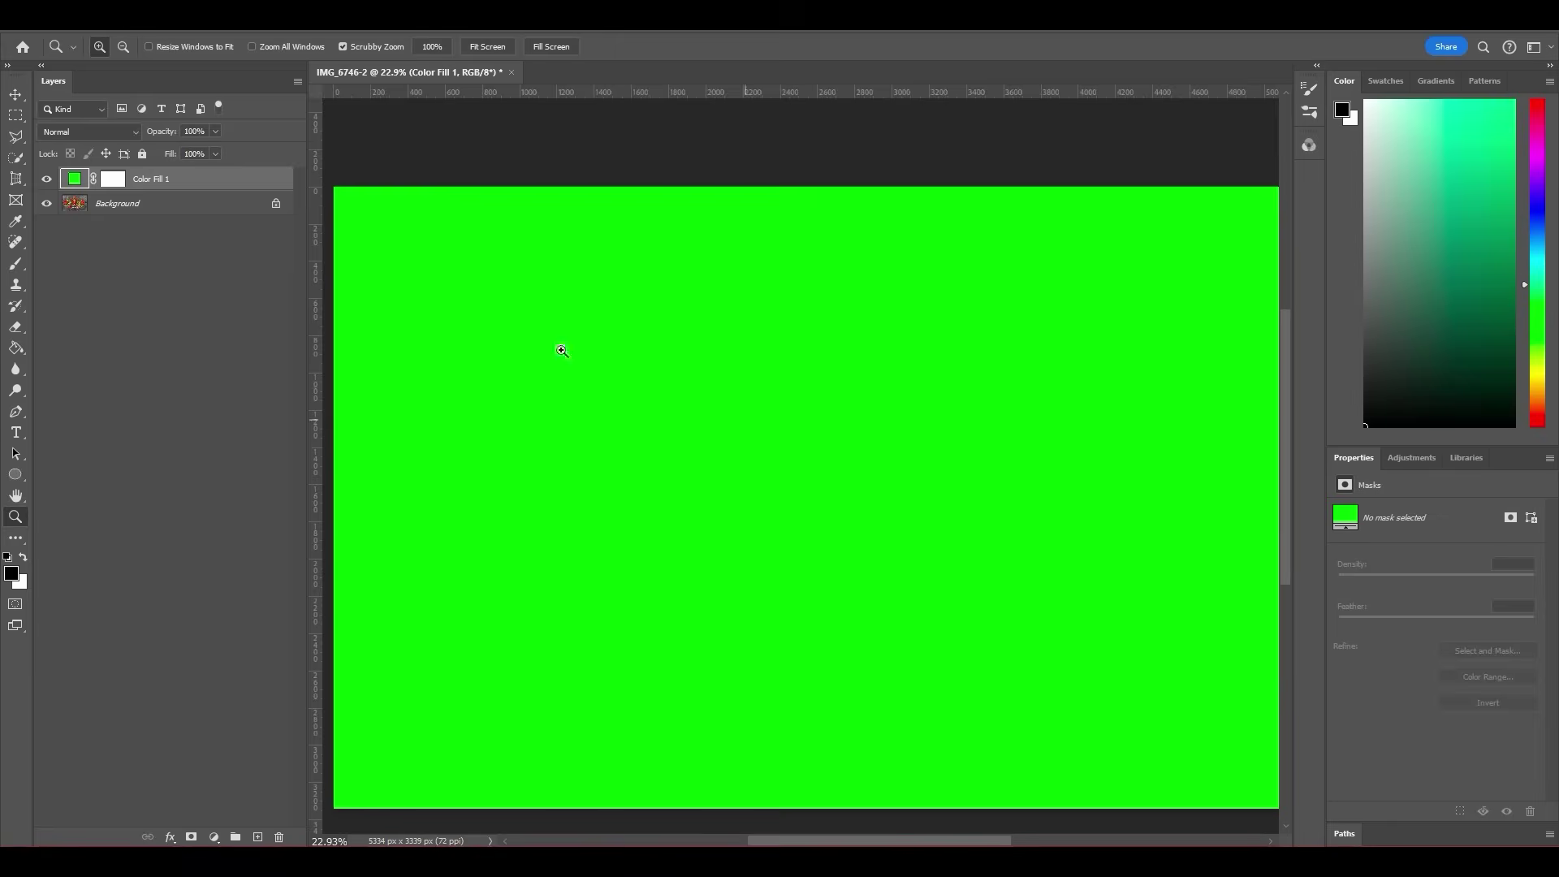
Step: Delete the green fill layer's mask, hide that layer and unlock the Background layer
left_click(46, 181)
left_click(46, 181)
left_click(113, 181)
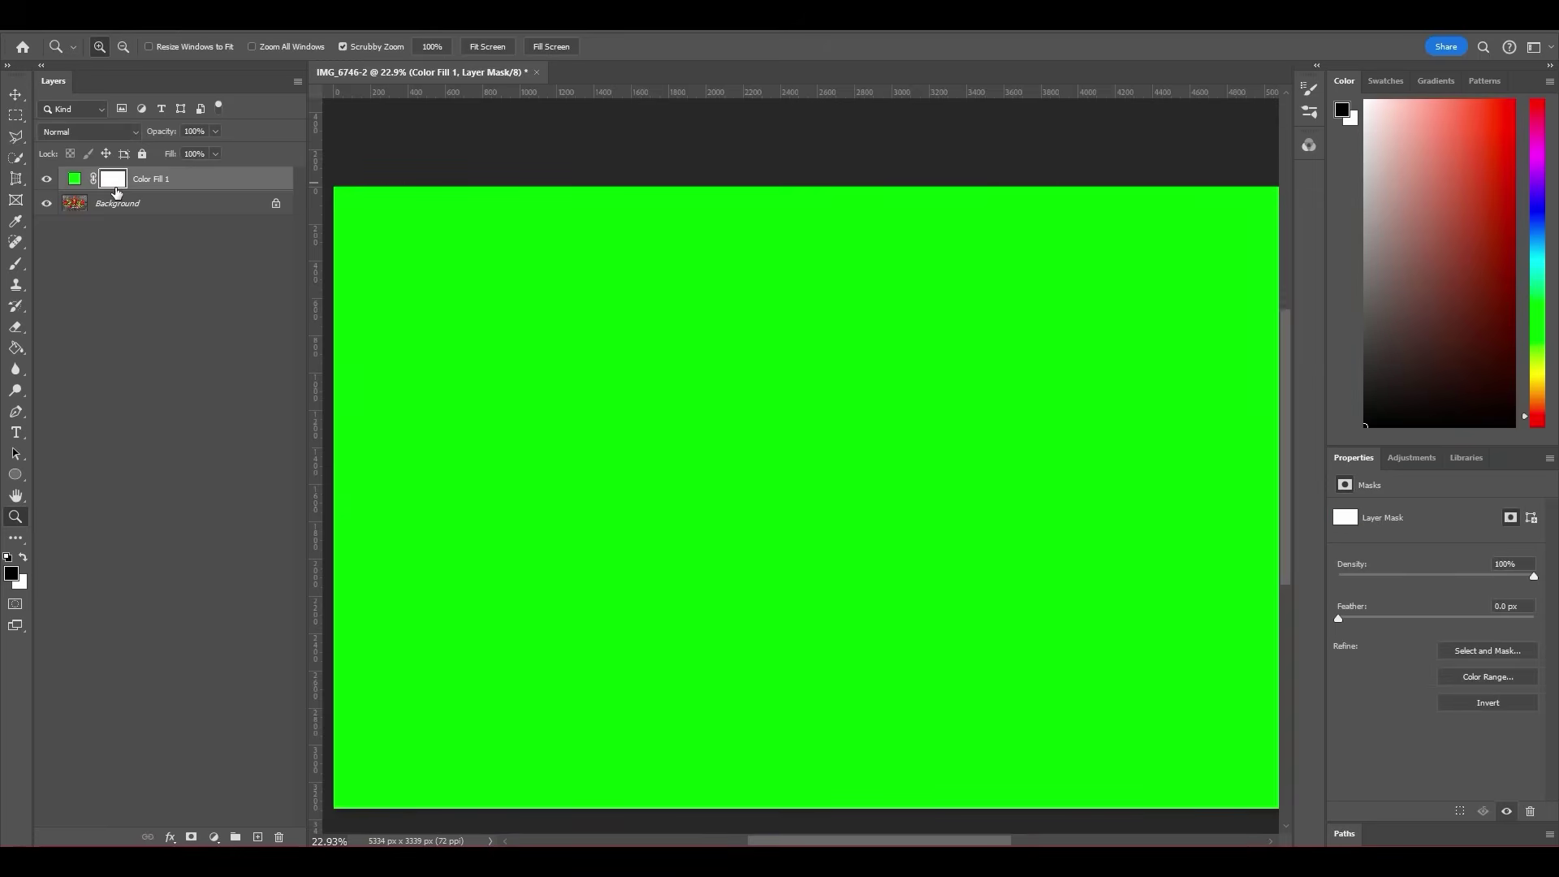
key("Delete")
left_click(51, 181)
left_click(276, 204)
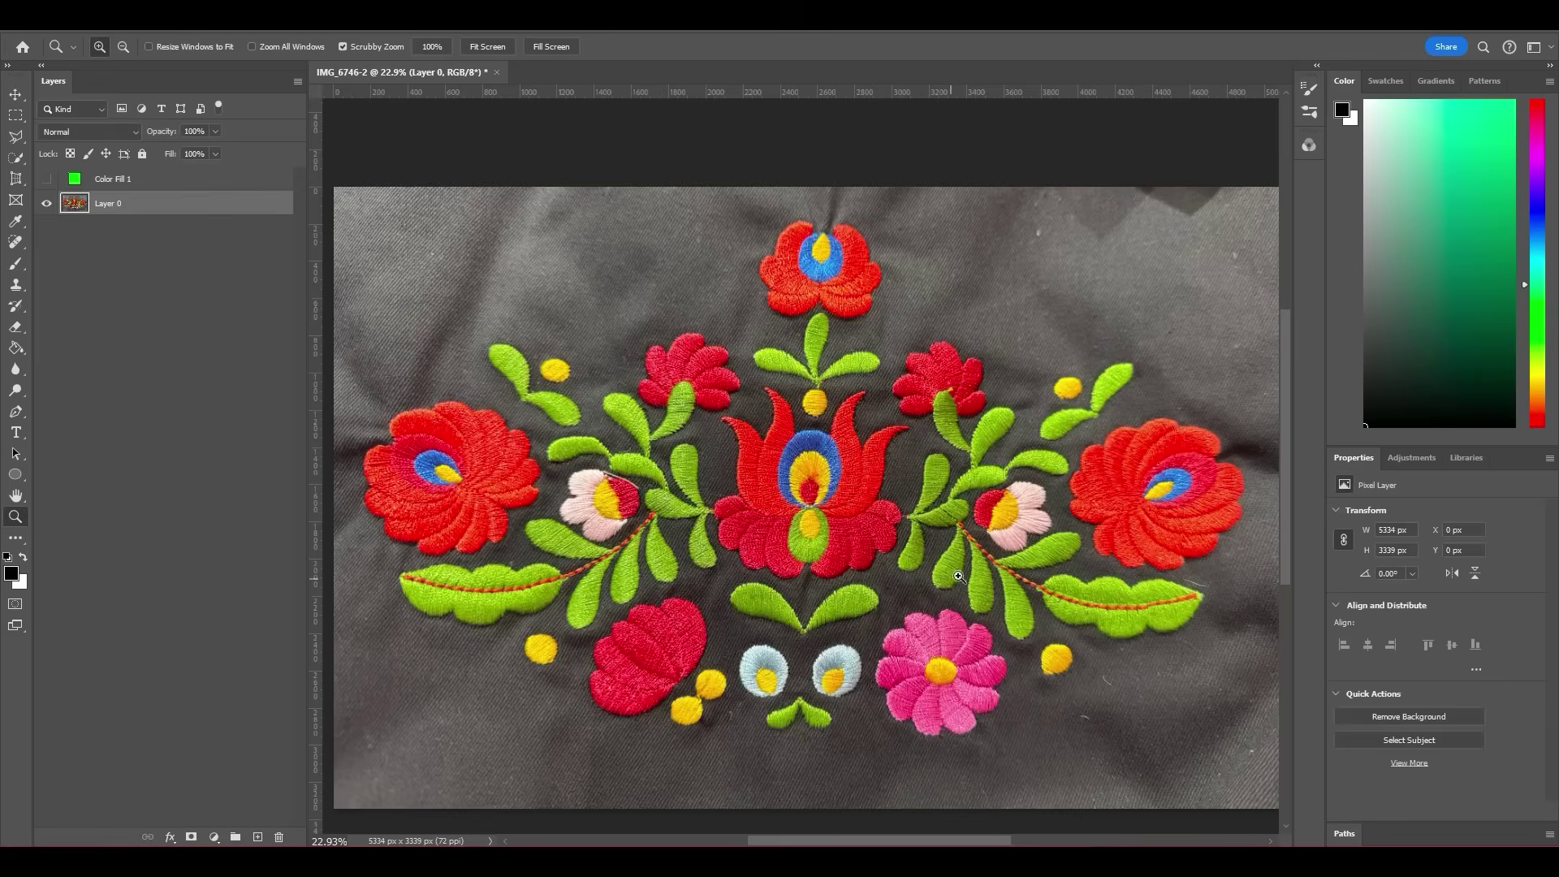
Step: Try to select the green leaves on the embroidery's left side with the Quick Selection tool on Layer 0
left_click_drag(956, 578, 1023, 542)
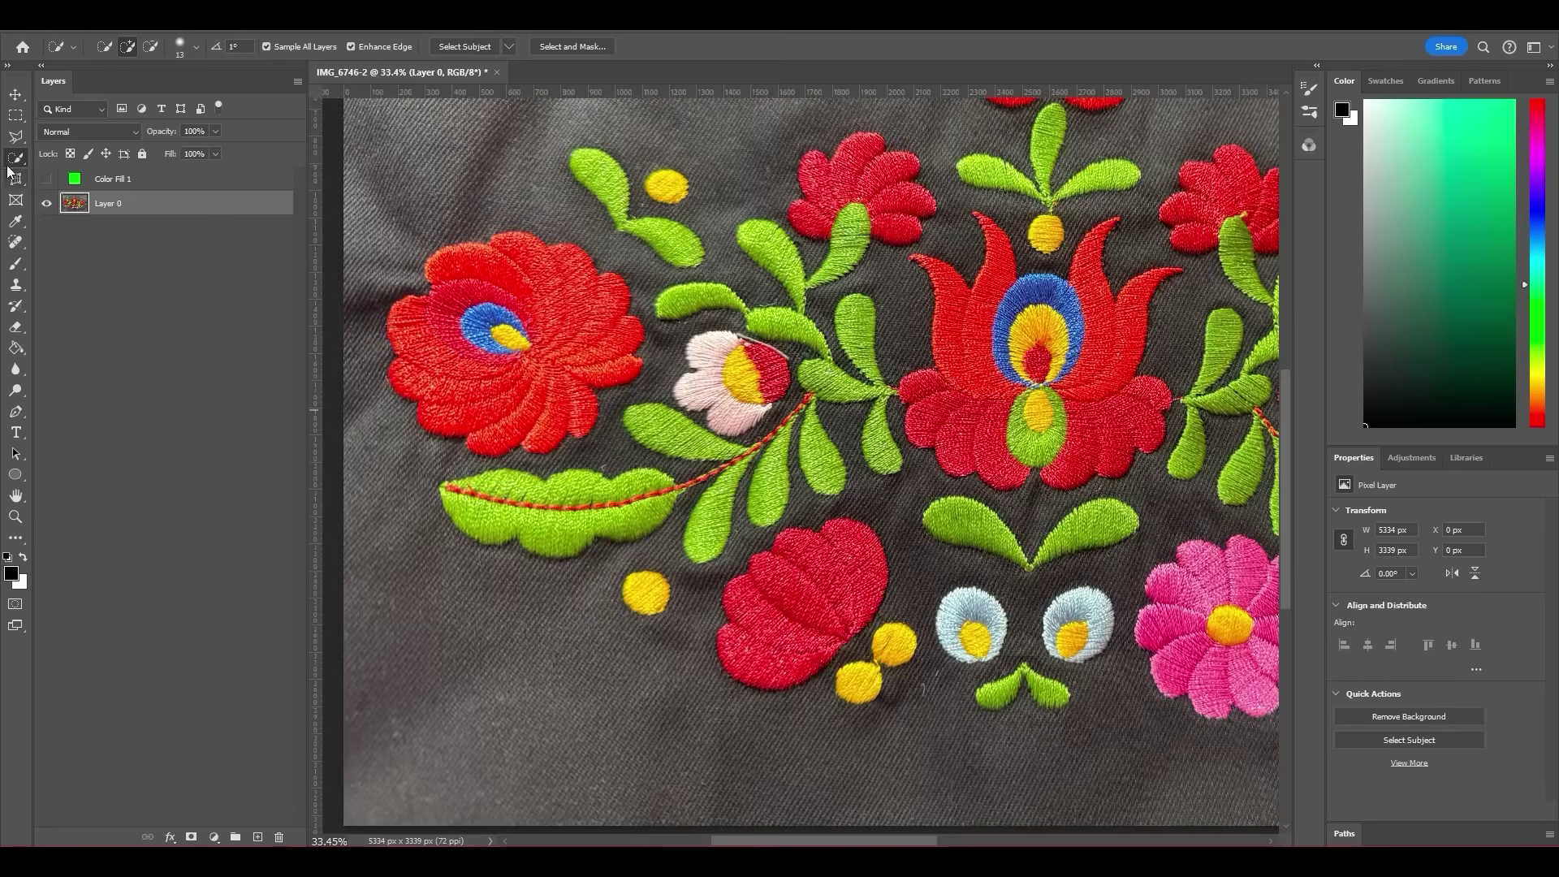
right_click(11, 164)
left_click(71, 177)
mouse_move(564, 530)
left_mouse_down()
mouse_move(528, 538)
mouse_move(589, 540)
mouse_move(495, 519)
left_mouse_up()
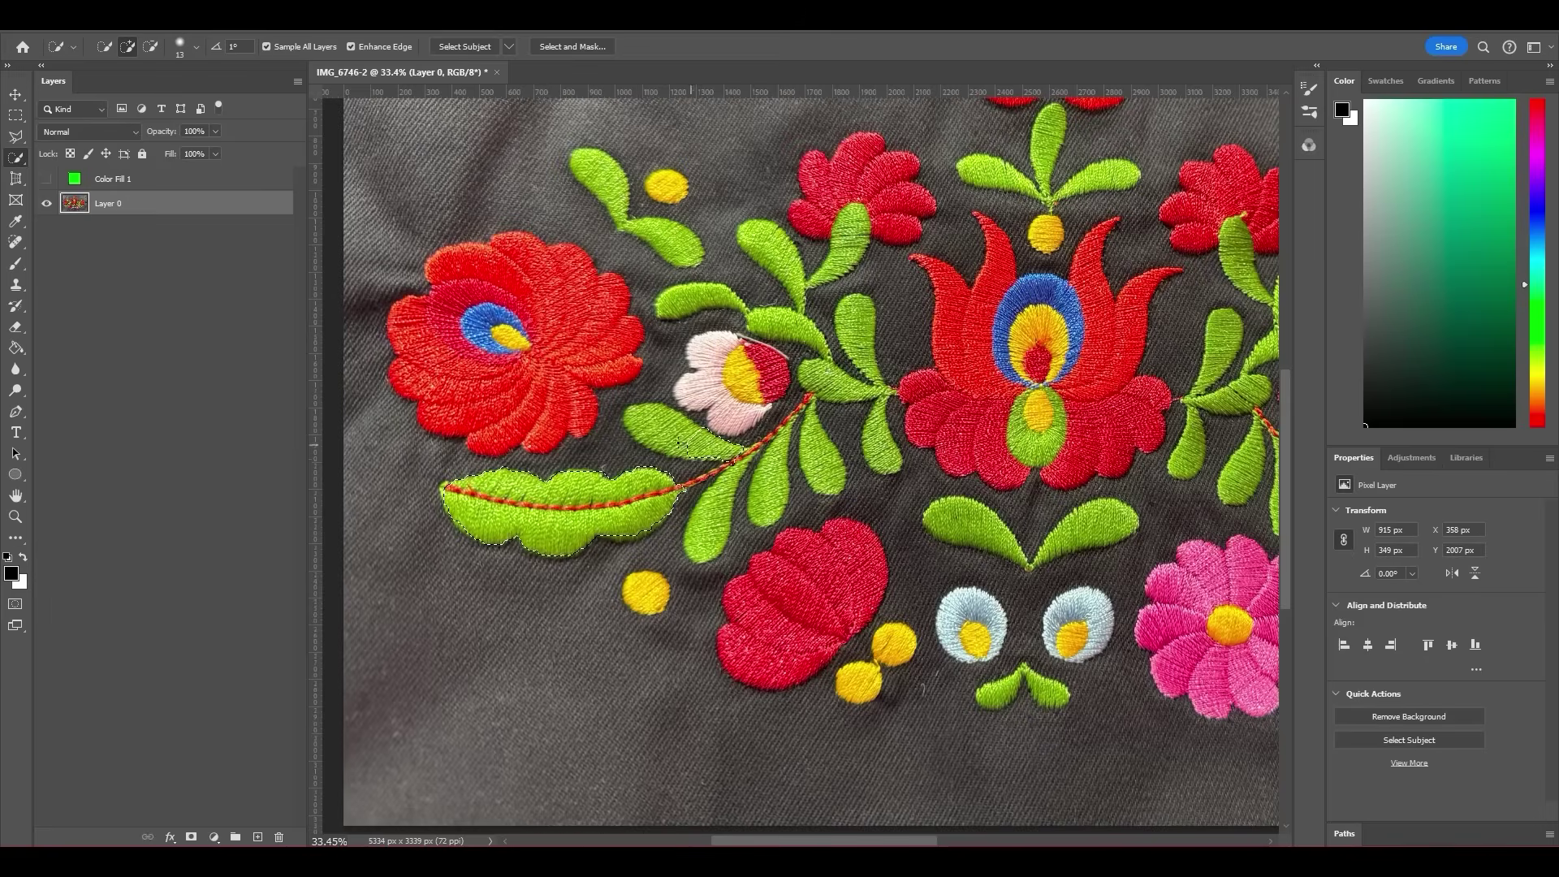
left_click(726, 455)
left_click(822, 468)
left_click(830, 380)
left_click(858, 332)
Step: Try to subtract the unwanted fabric beside the left-hand leaf sprig from the selection with the Lasso tool, and drop the selection
key("z")
left_click_drag(856, 331, 910, 309)
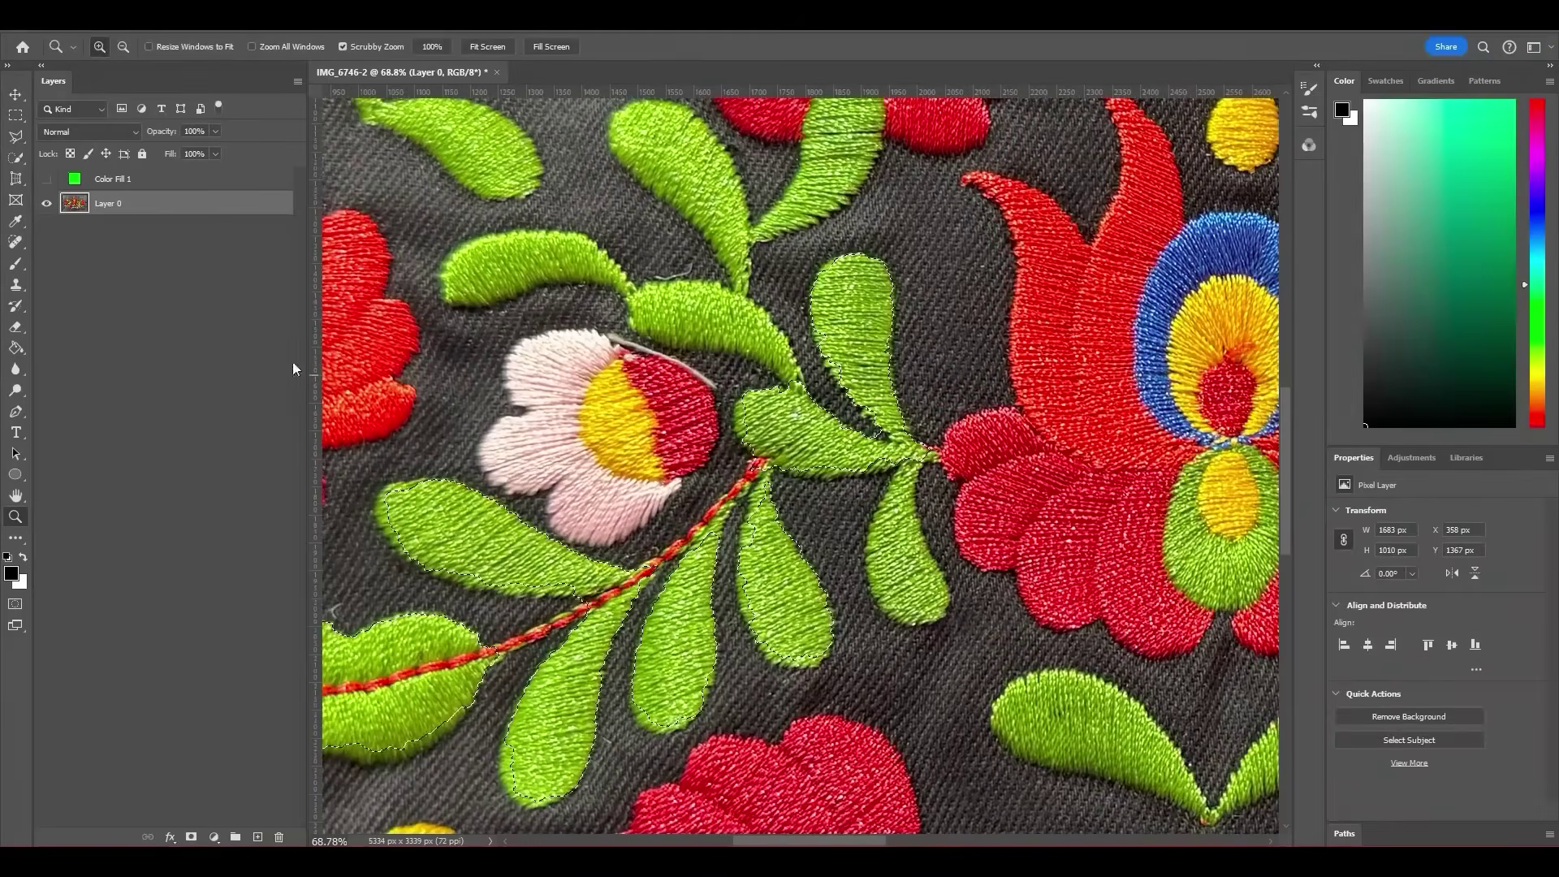
left_click(15, 138)
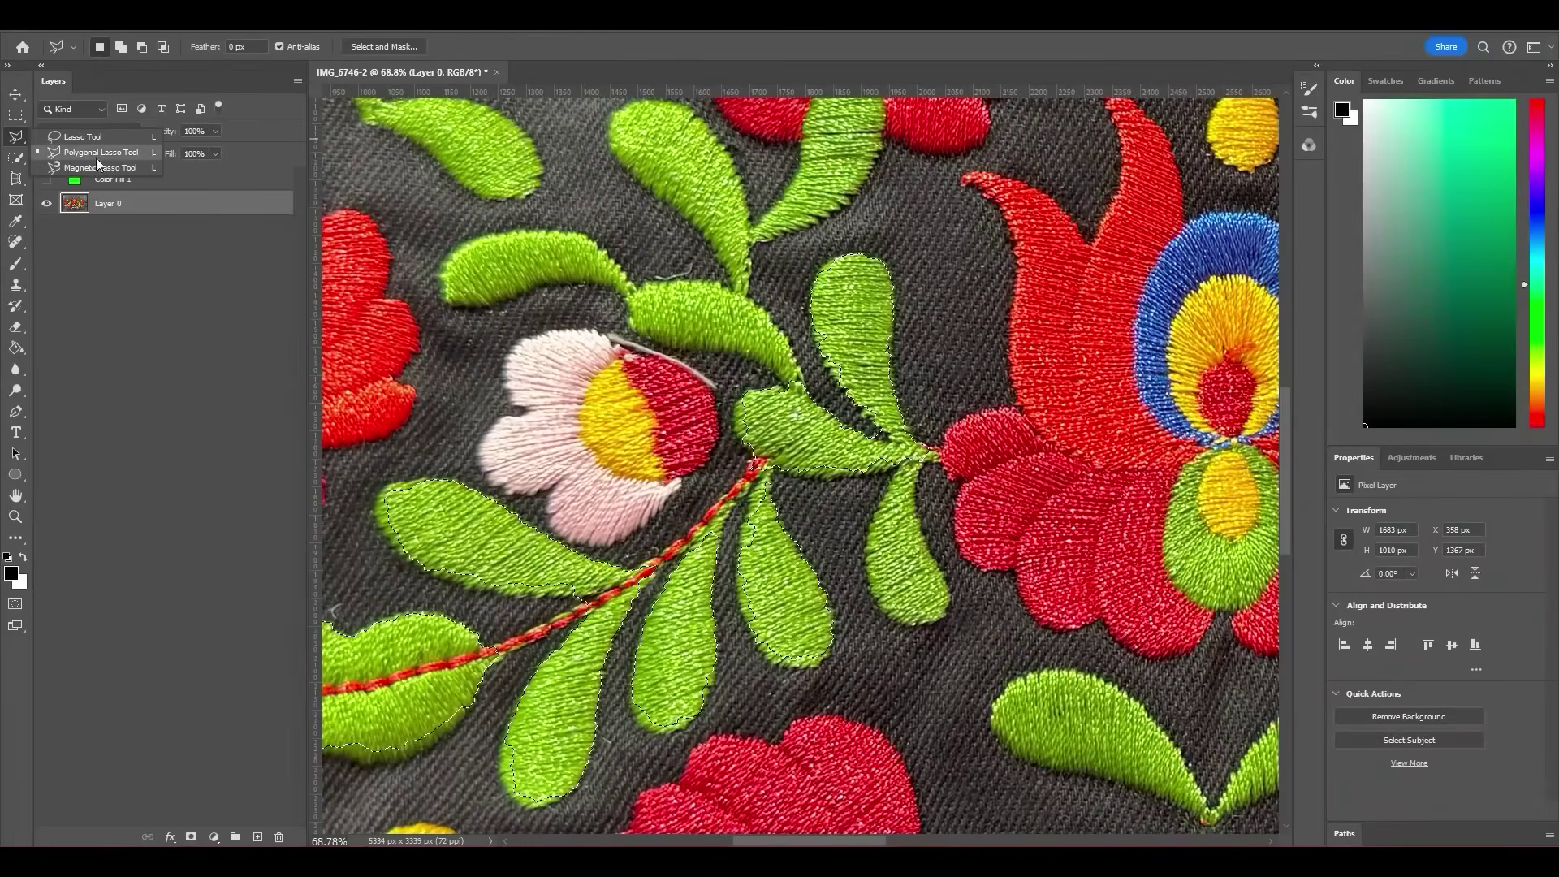
left_click(82, 136)
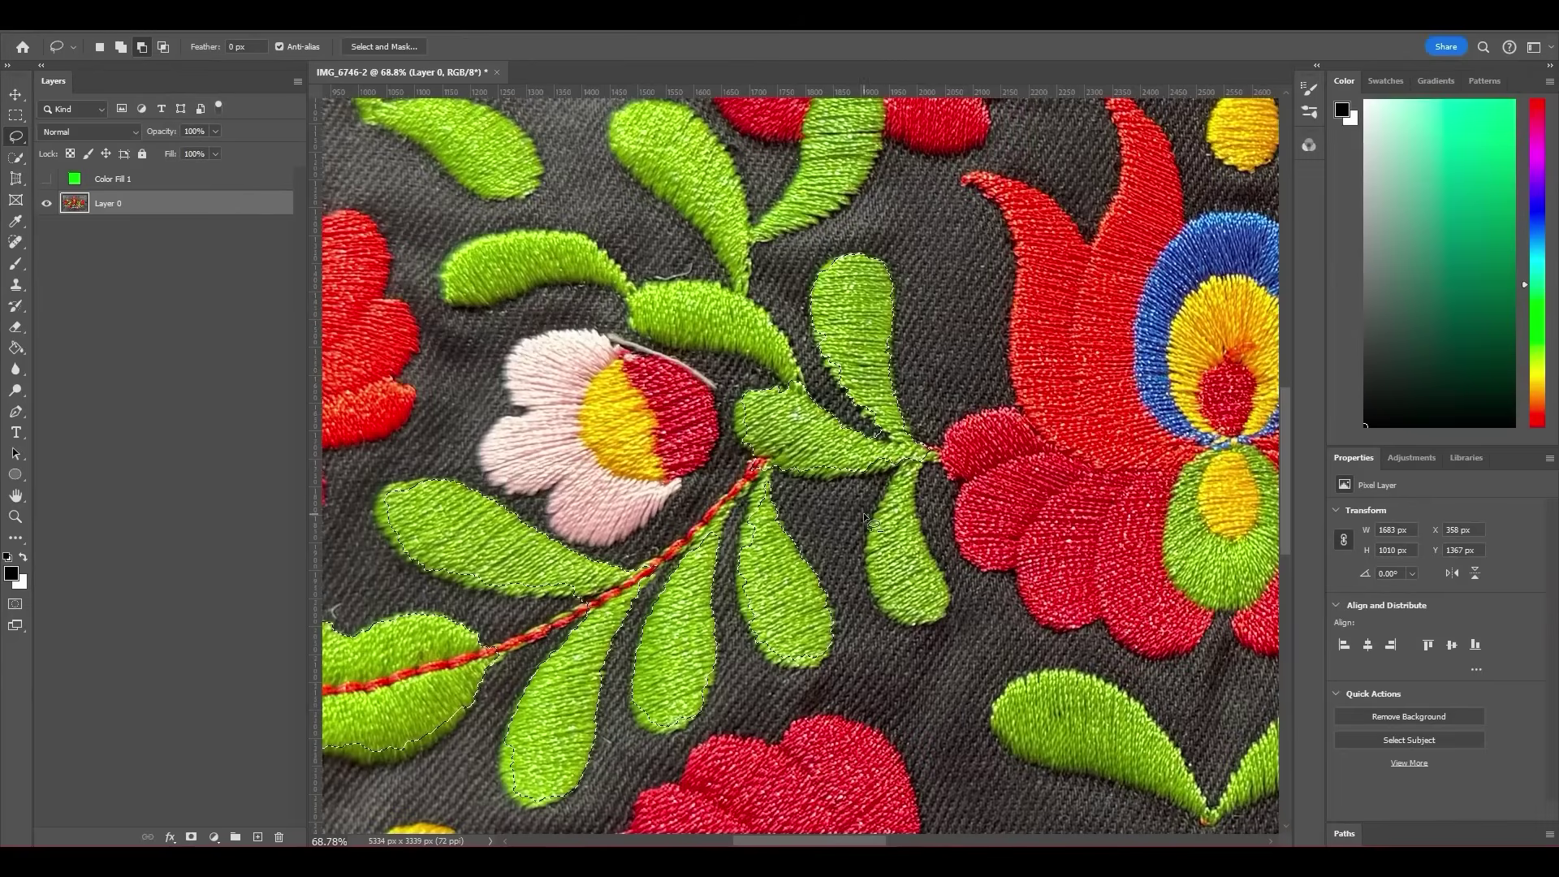
mouse_move(771, 518)
left_mouse_down("shift")
mouse_move(765, 479)
mouse_move(743, 610)
mouse_move(763, 637)
mouse_move(775, 516)
mouse_move(751, 583)
mouse_move(852, 557)
left_mouse_up("shift")
key("z")
key("w")
key("z")
left_click_drag(873, 495, 829, 463)
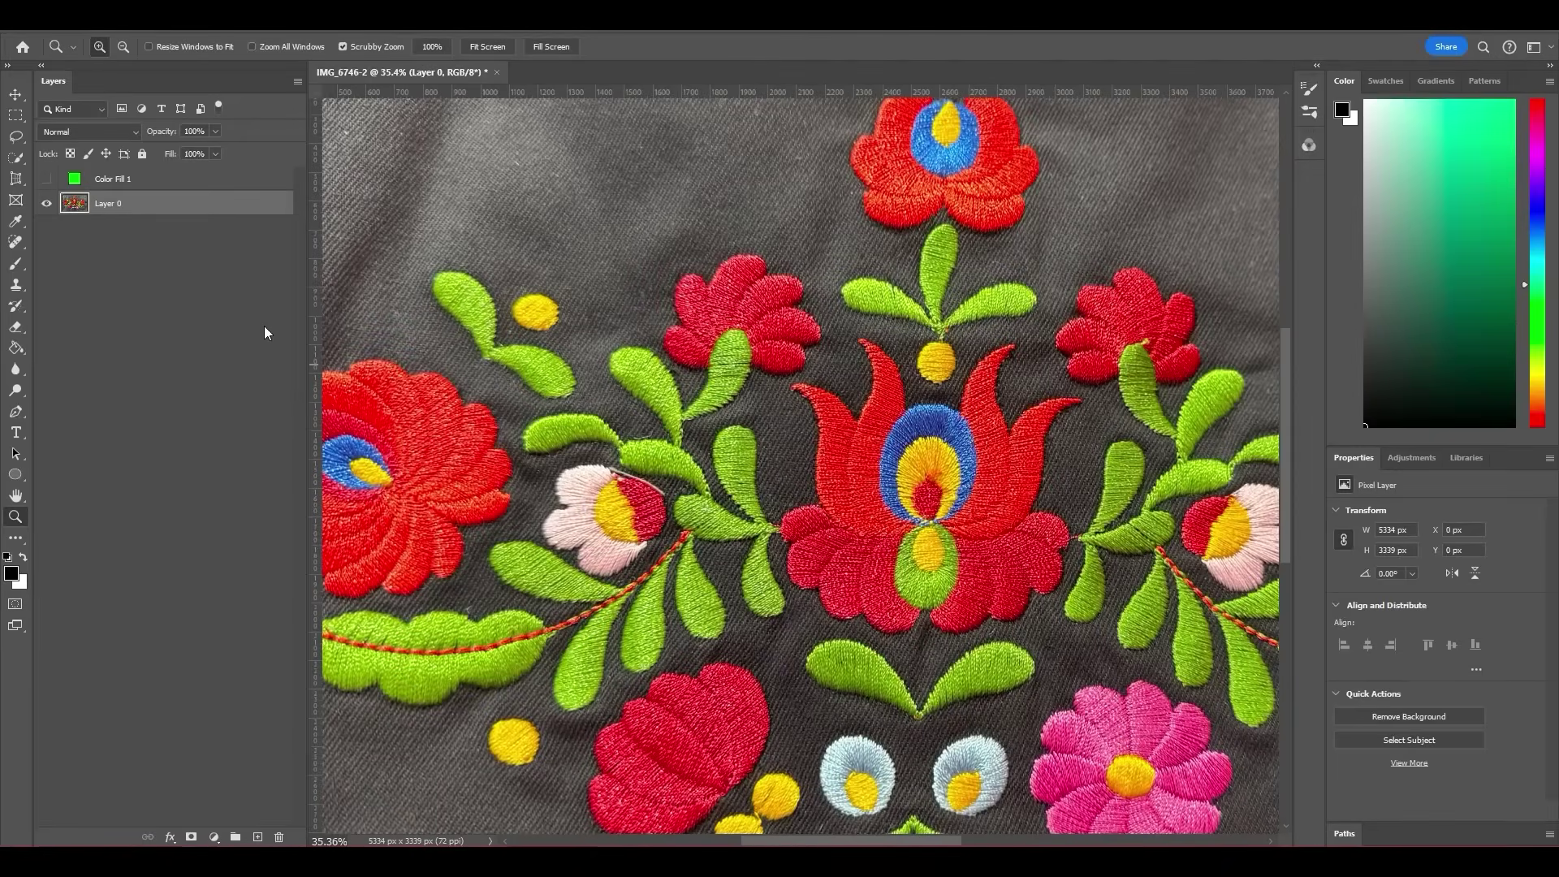
Step: Apply a Brightness/Contrast adjustment to Layer 0 with brightness 34 and contrast 96
left_click(72, 28)
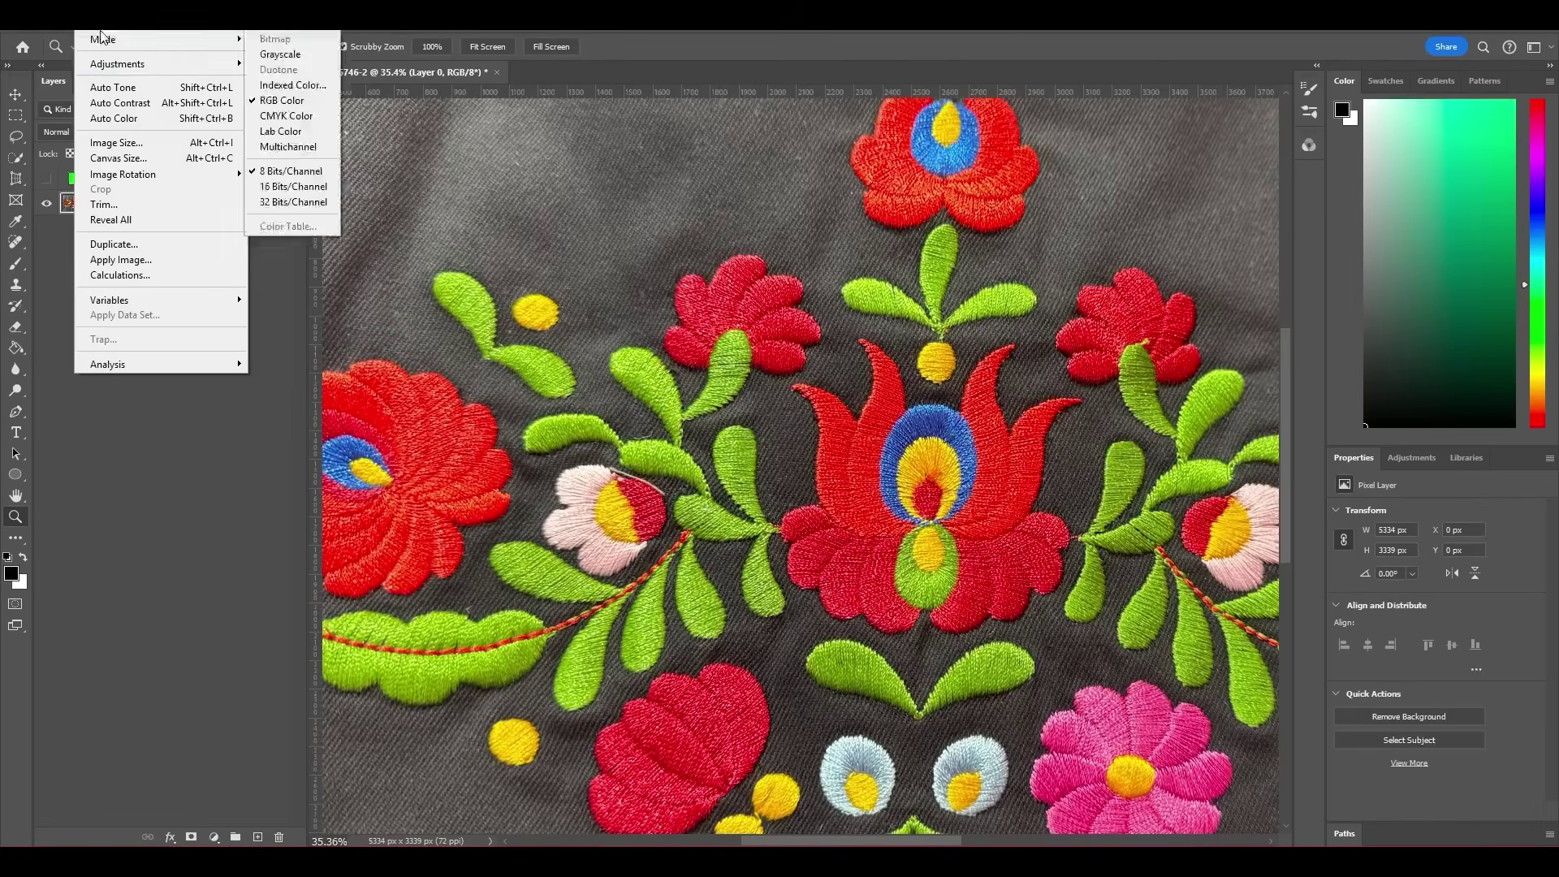
mouse_move(195, 64)
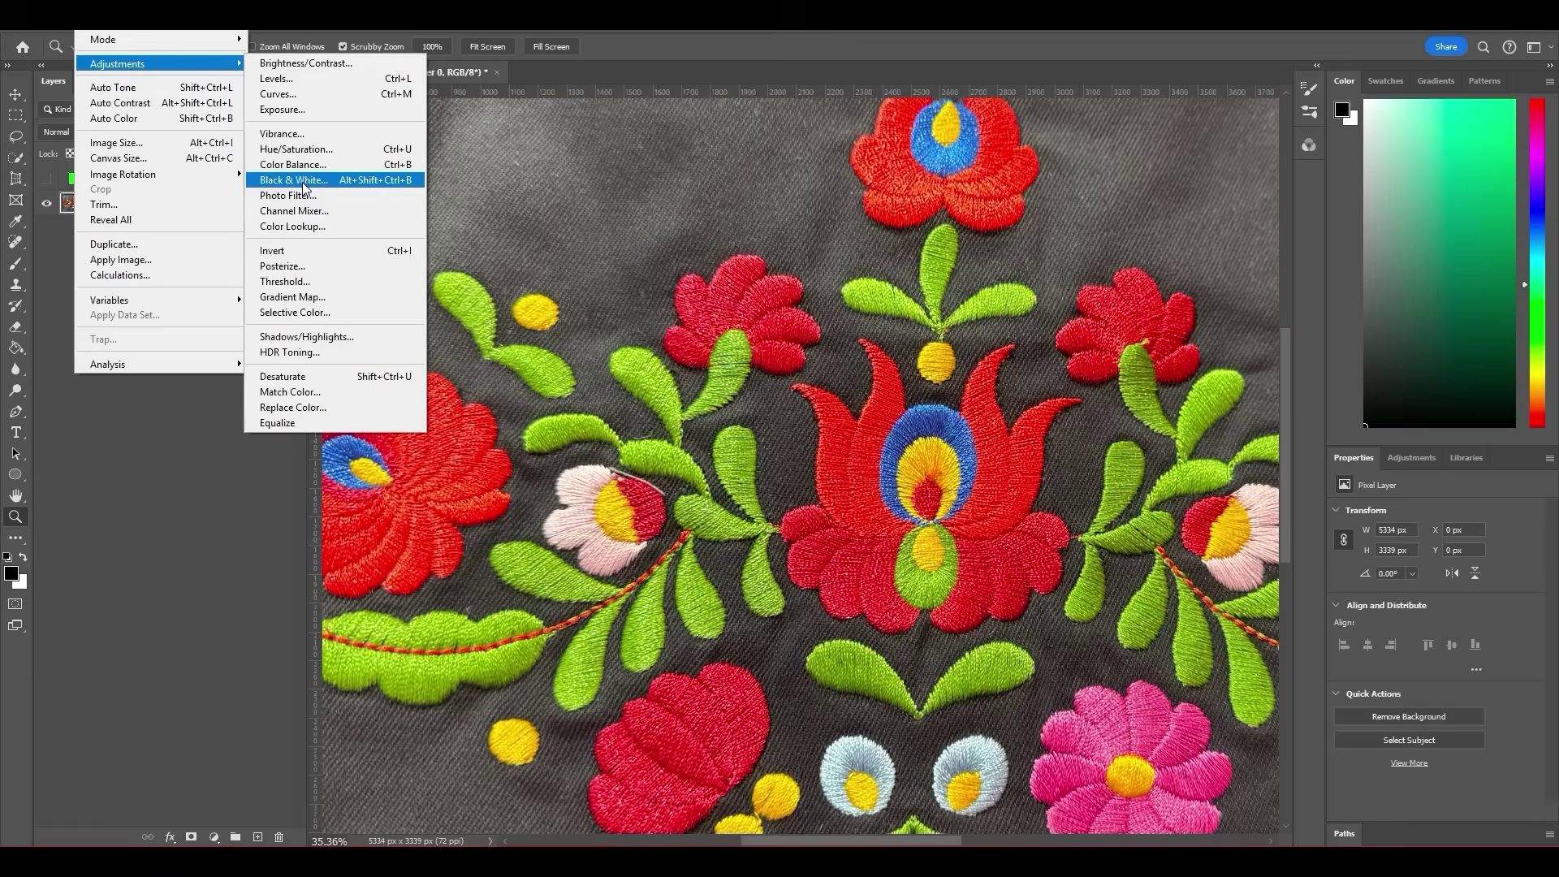
left_click(329, 69)
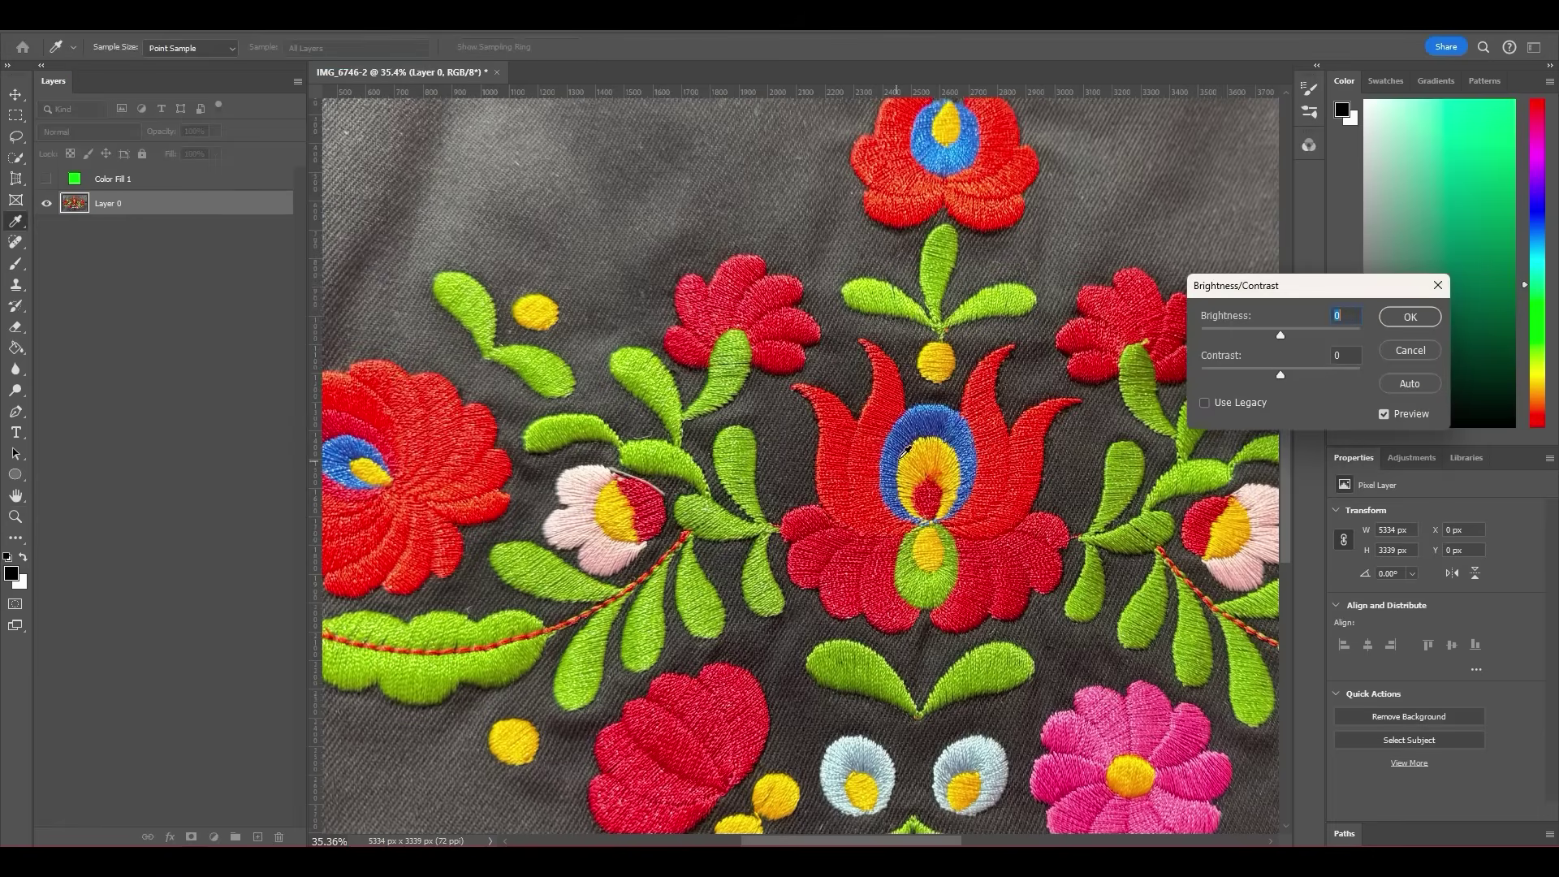
left_click_drag(1286, 372, 1358, 370)
left_click_drag(1282, 333, 1300, 333)
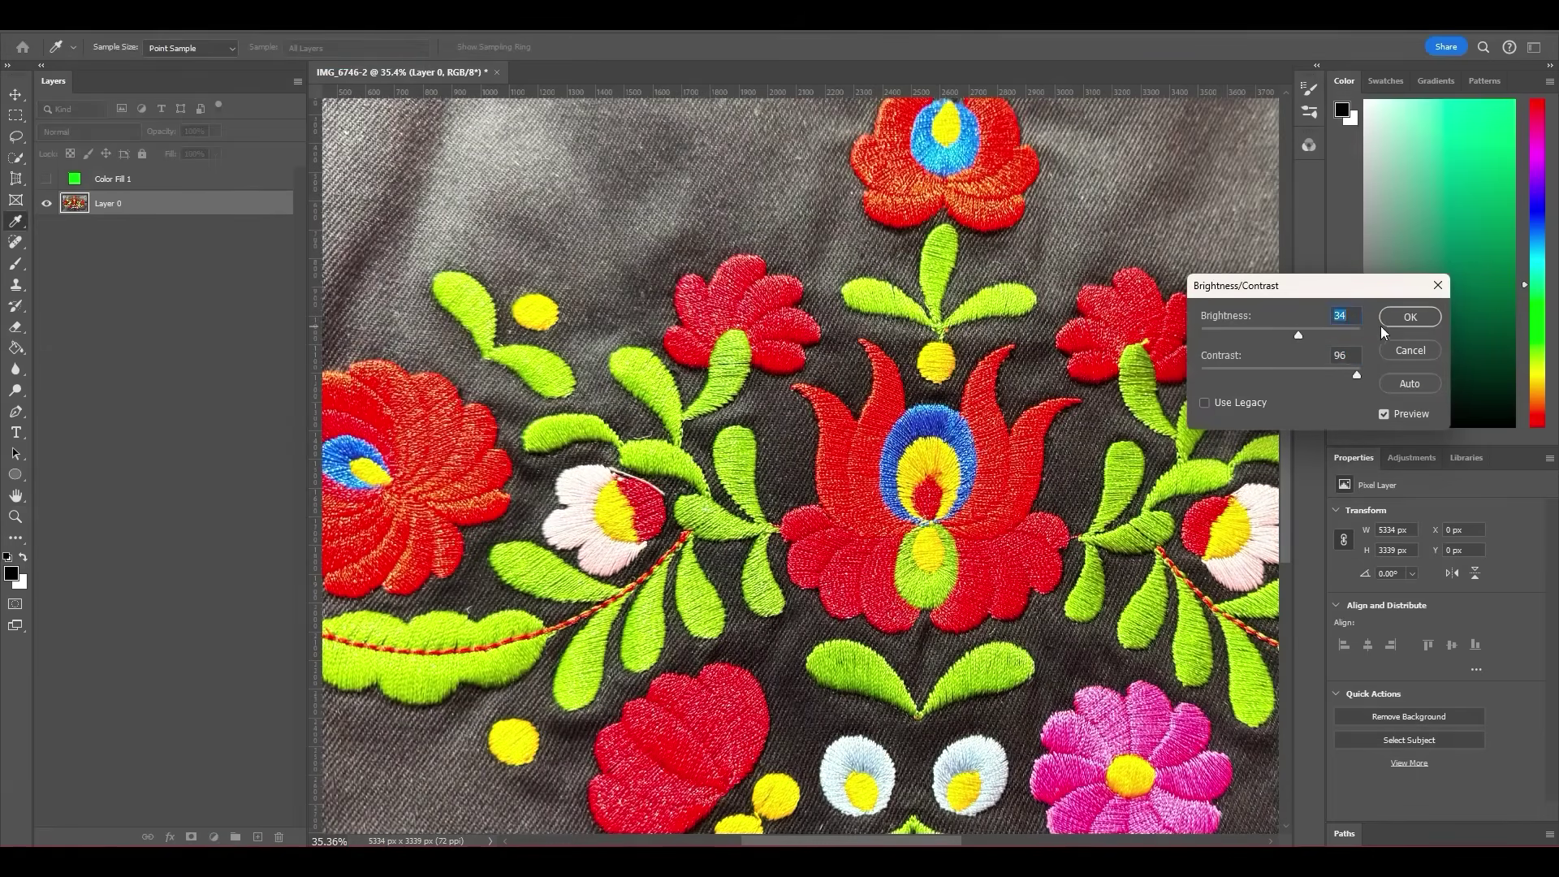
left_click(1399, 319)
Step: Select all the green leaves across the embroidery with the Quick Selection tool
left_click_drag(564, 495, 583, 489)
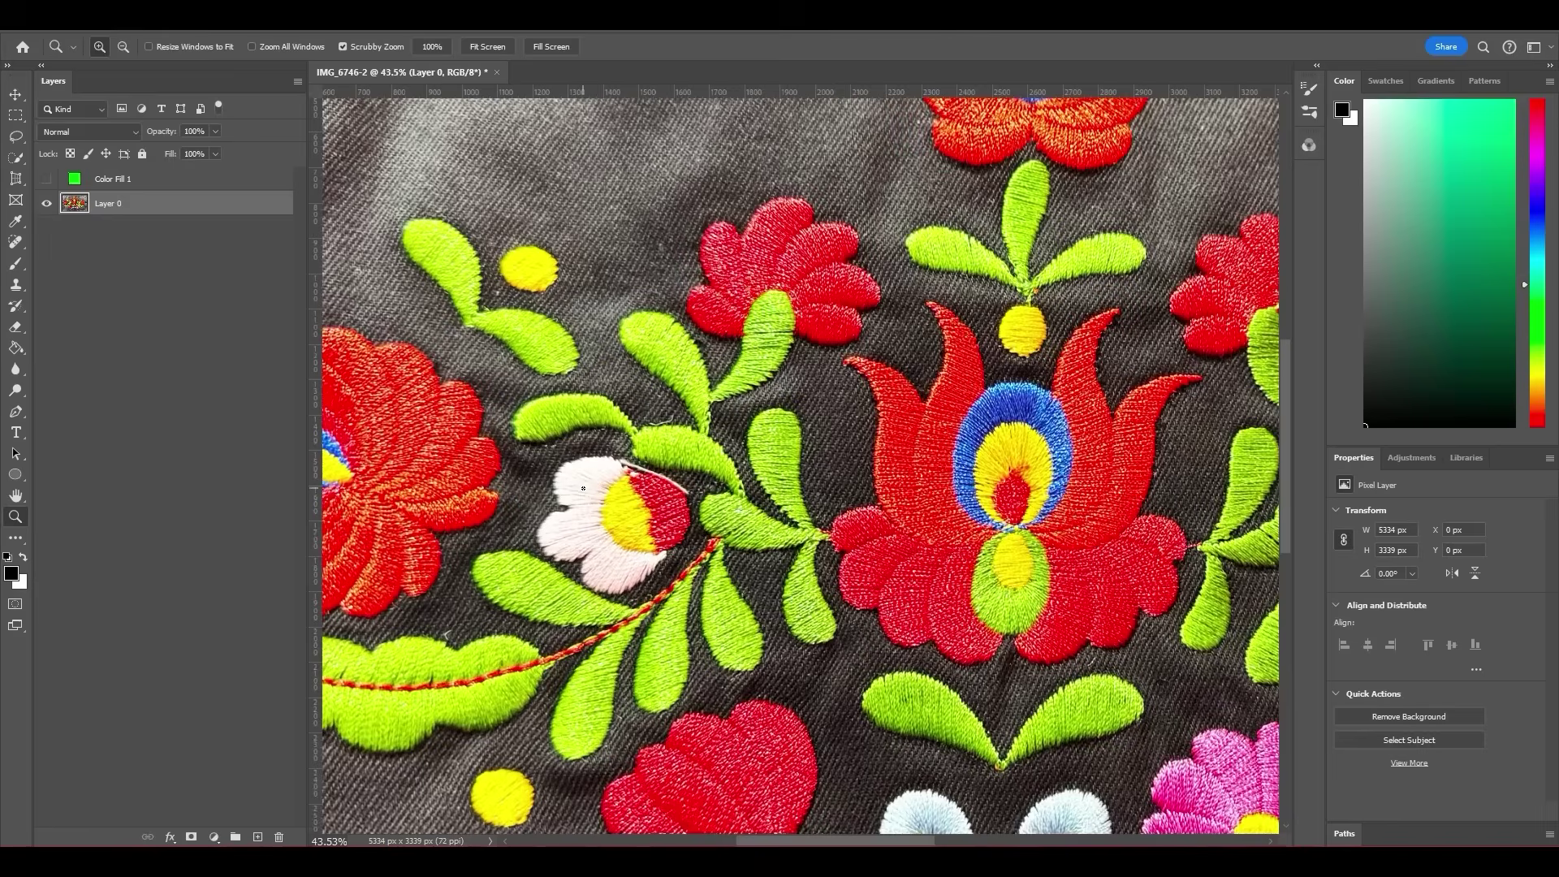
key("w")
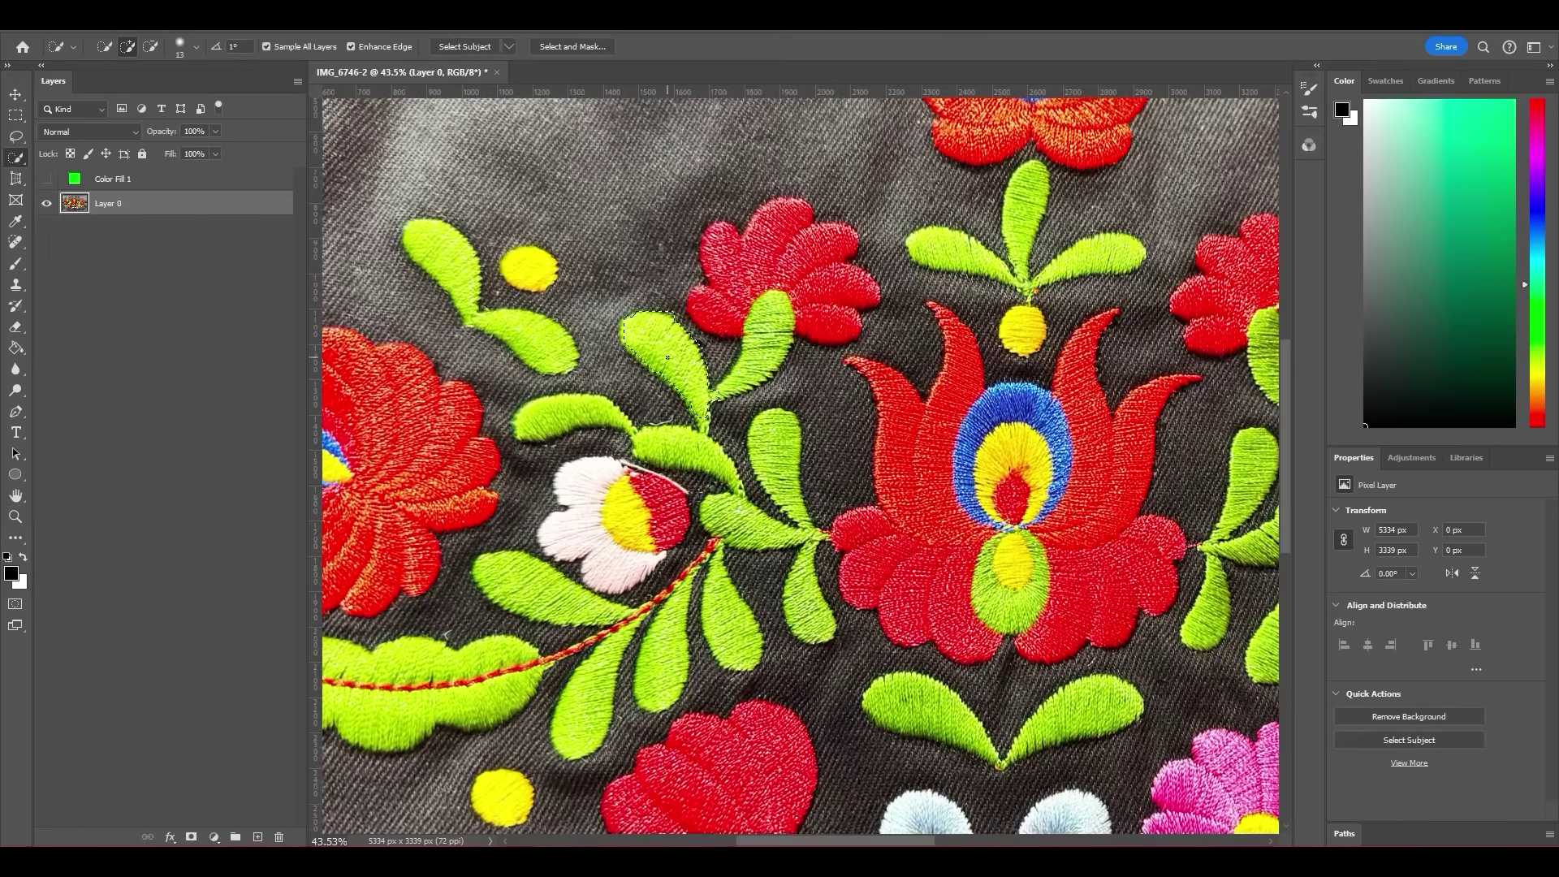
mouse_move(772, 430)
left_mouse_down()
mouse_move(800, 528)
mouse_move(727, 505)
left_mouse_up()
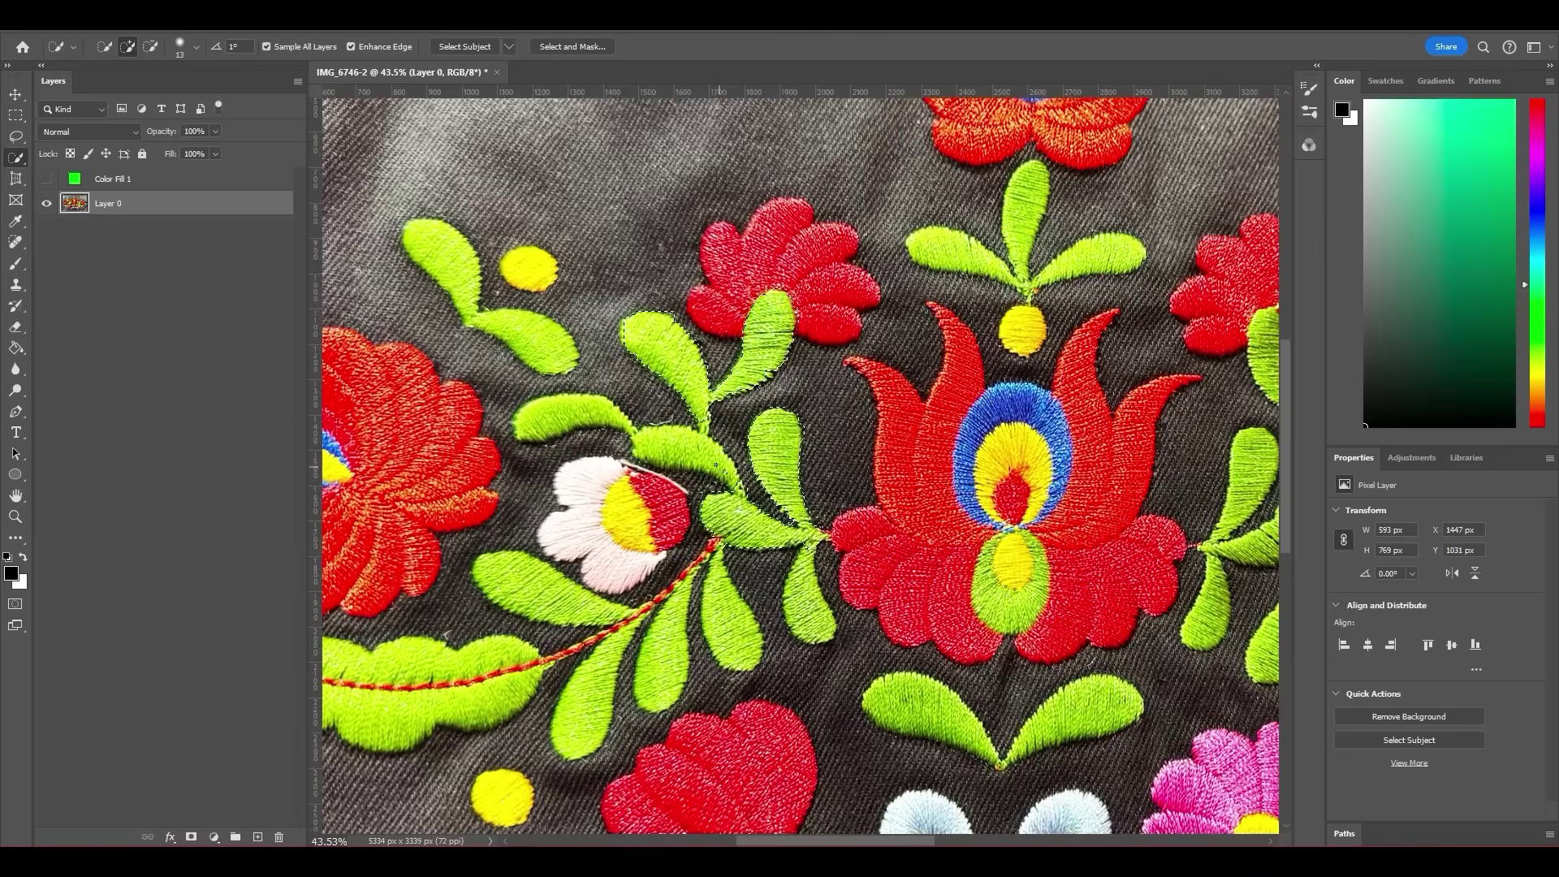
left_click_drag(672, 447, 726, 471)
key("z")
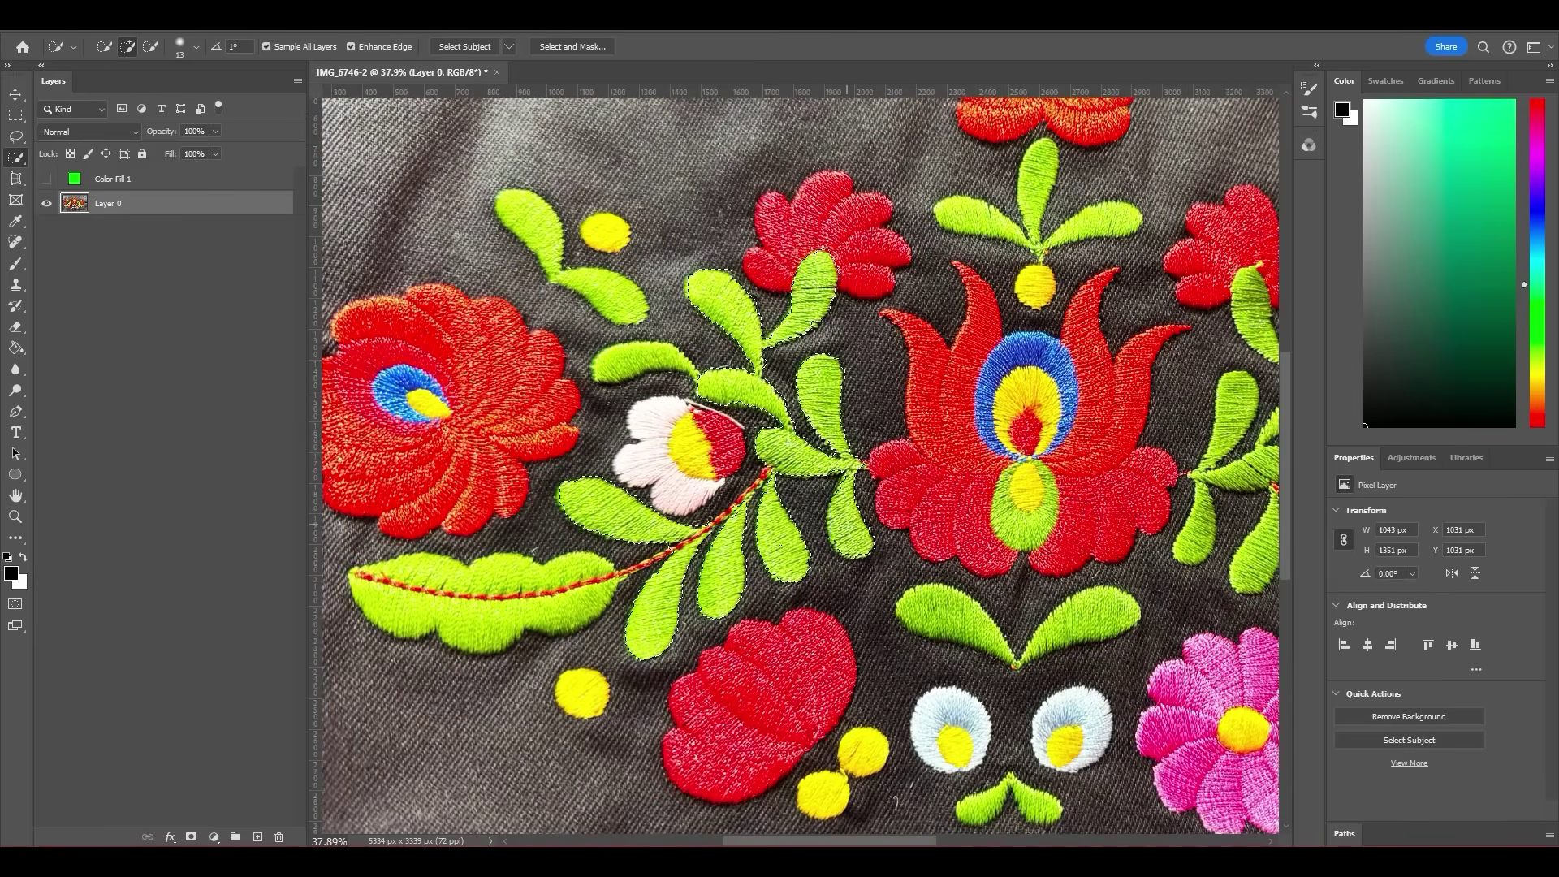
key("z")
key("ctrl+0")
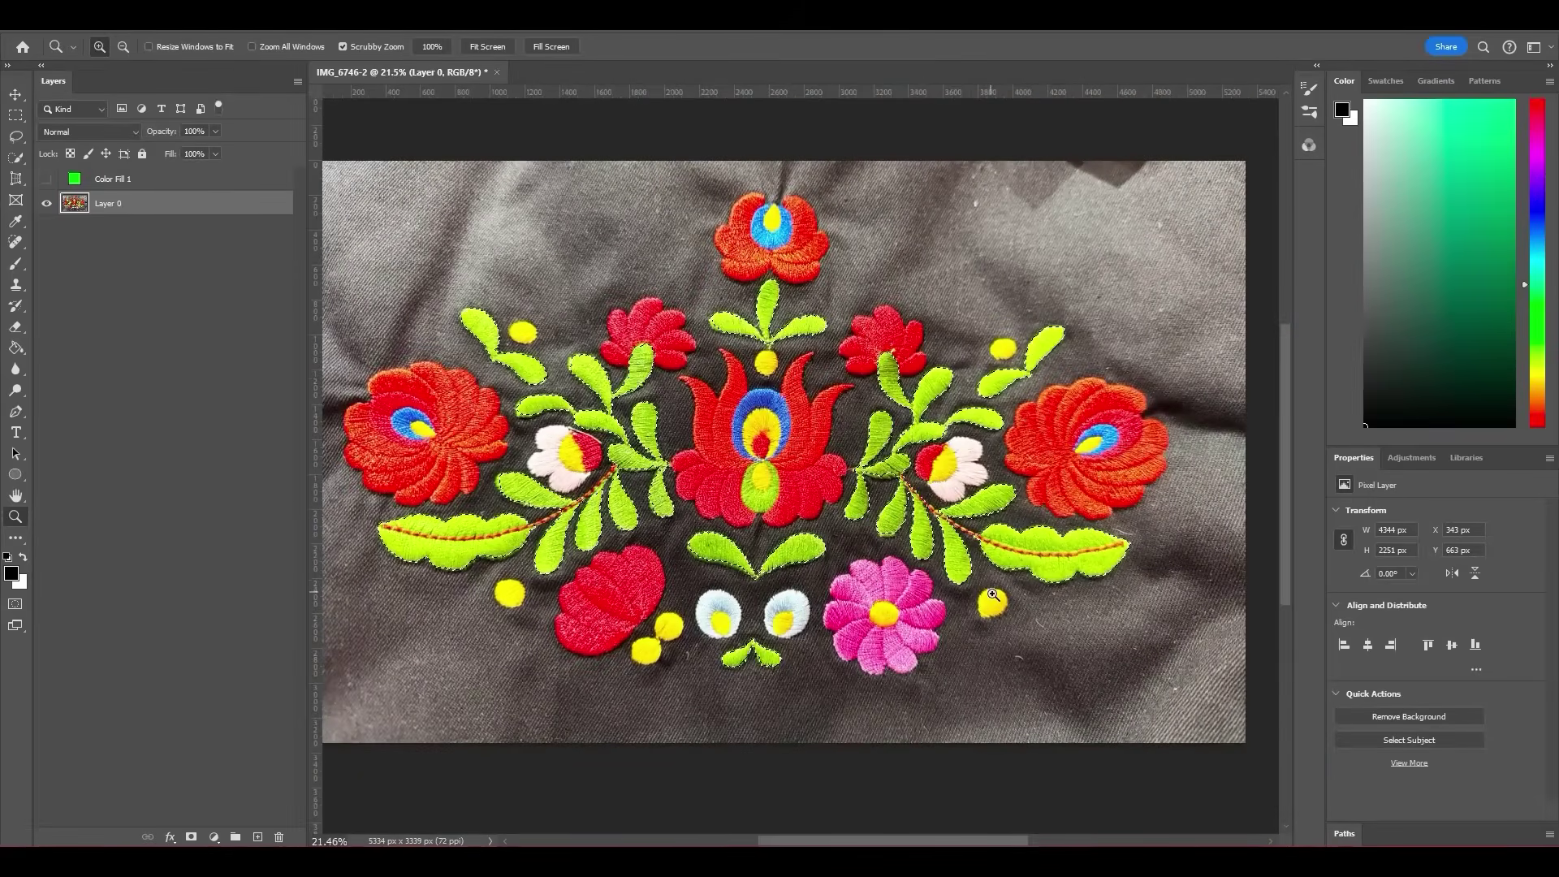
Step: Refine the selection at the green ring in the lower part of the central red flower
left_click(784, 505)
key("w")
mouse_move(747, 495)
left_mouse_down()
mouse_move(699, 532)
mouse_move(714, 532)
left_mouse_up()
key("z")
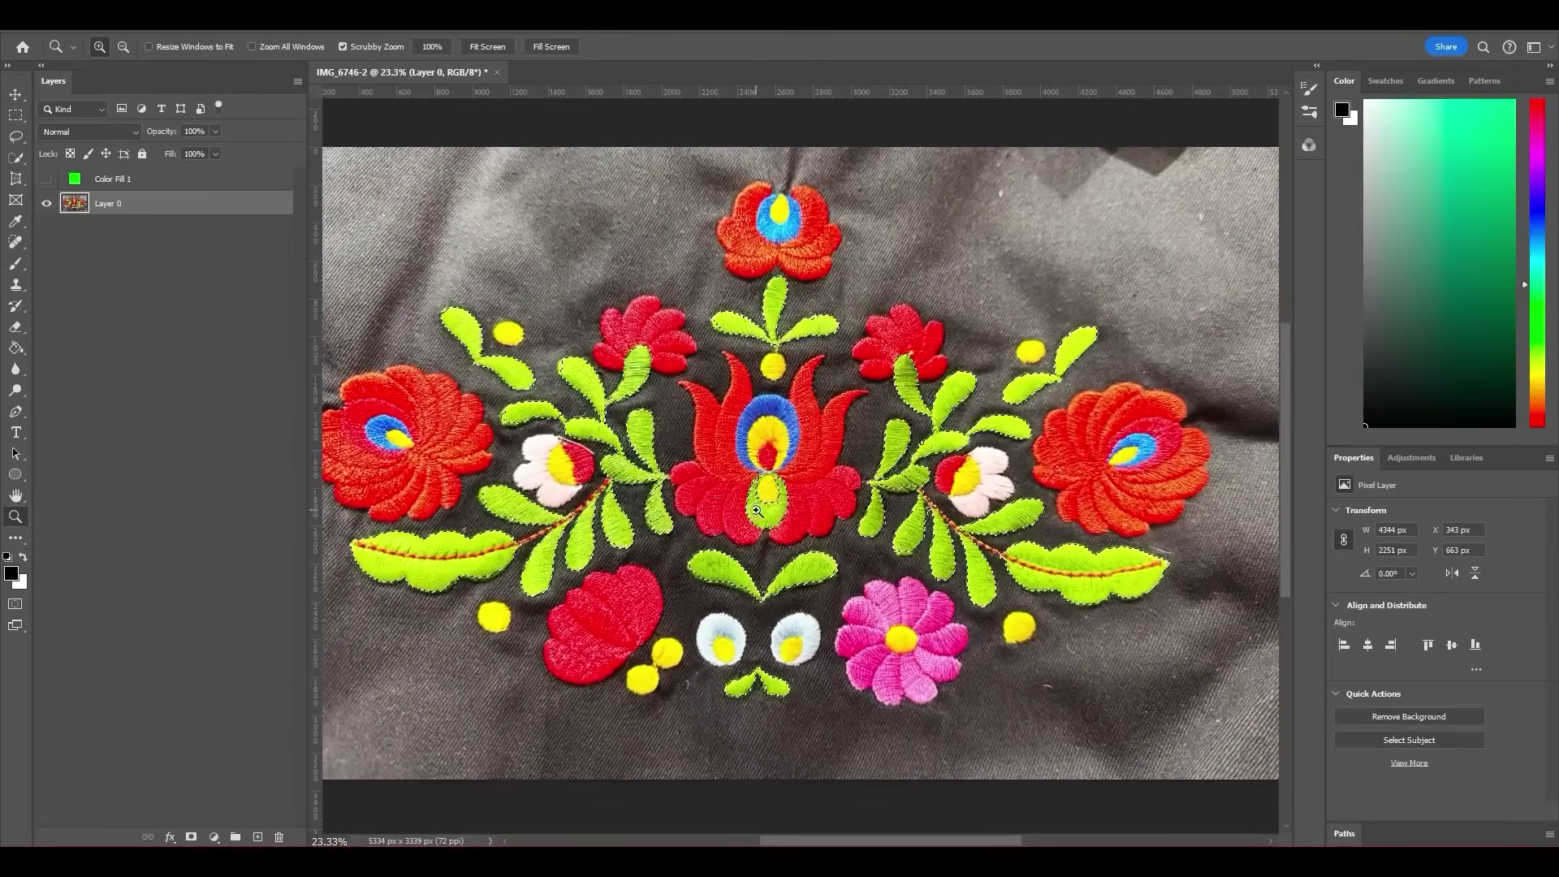
Step: Mask the Color Fill 1 layer with the leaf selection, show the layer and display its mask alone in black and white
left_click(113, 182)
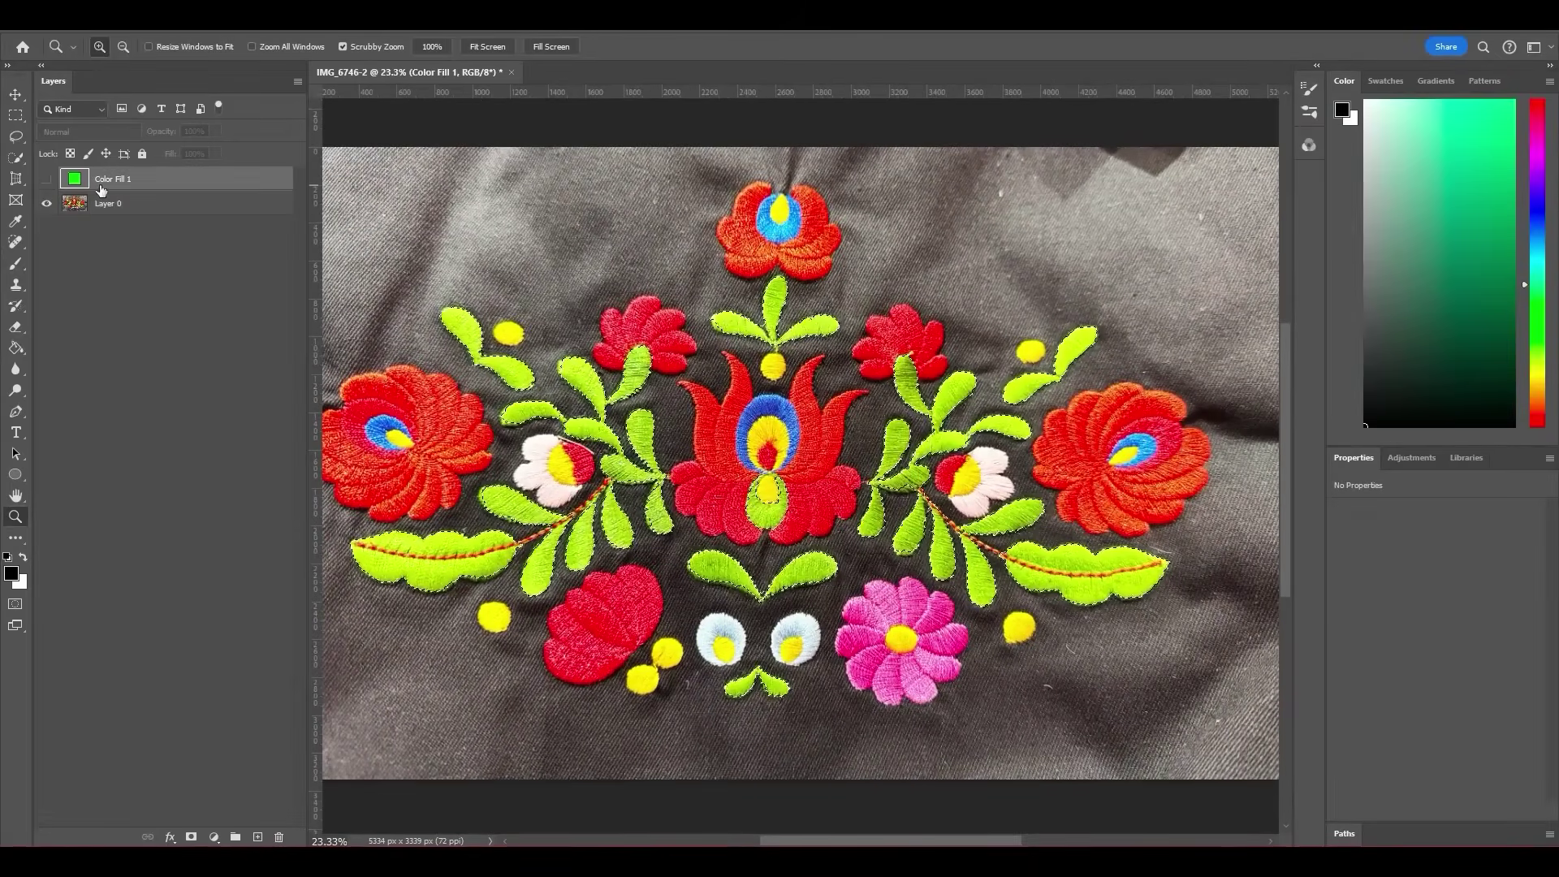
left_click(190, 839)
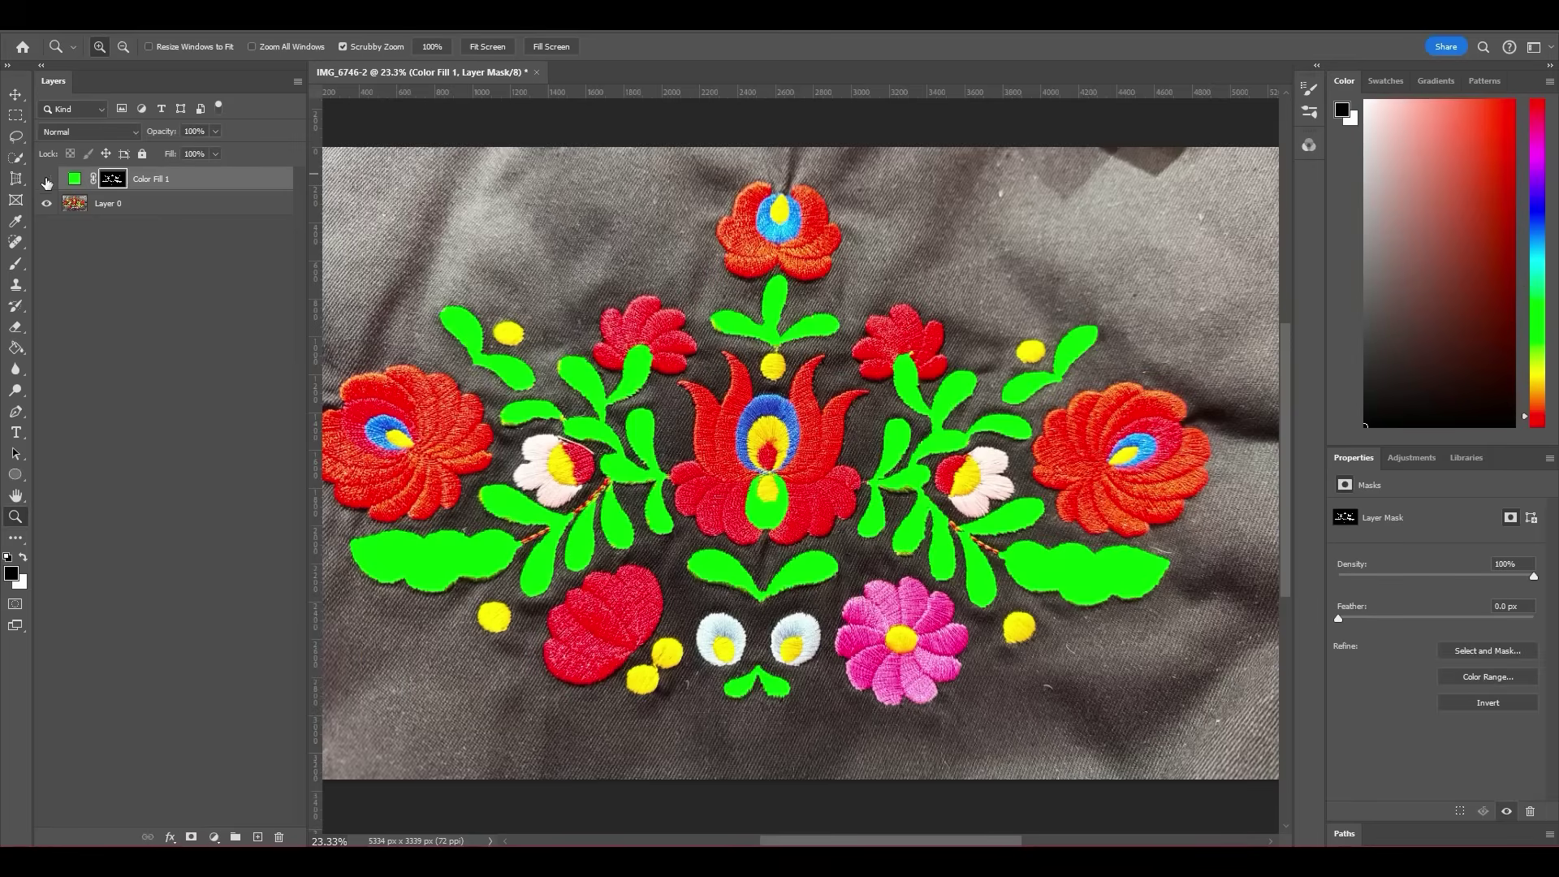
left_click(111, 180)
left_click(111, 180, "alt")
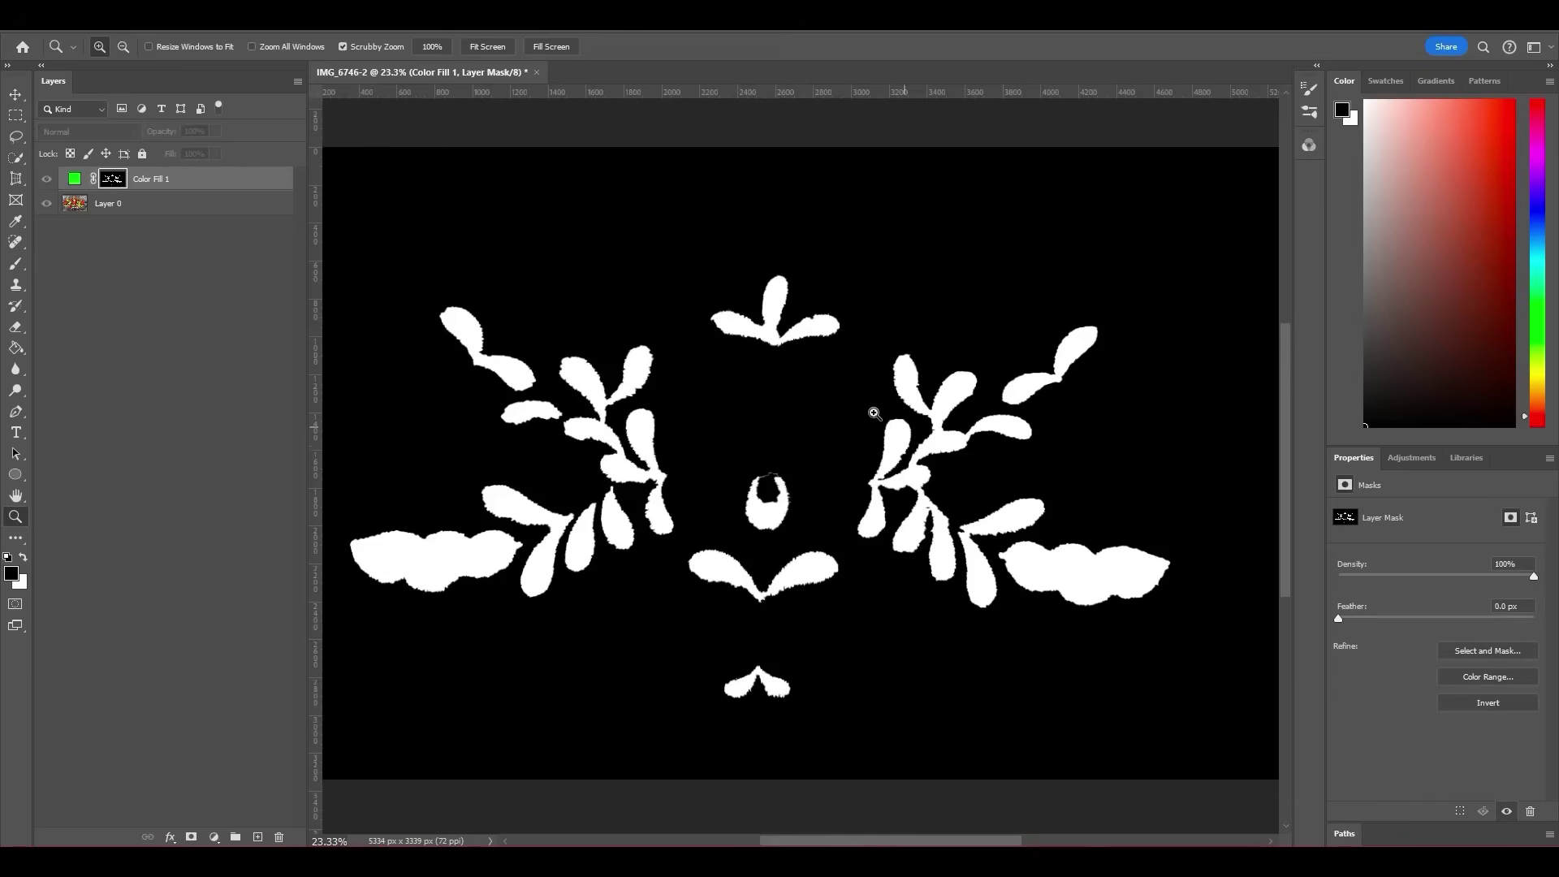
Step: Soften the leaf mask with a Gaussian Blur of about 4.3 pixels radius and return to the full image view
left_click(224, 18)
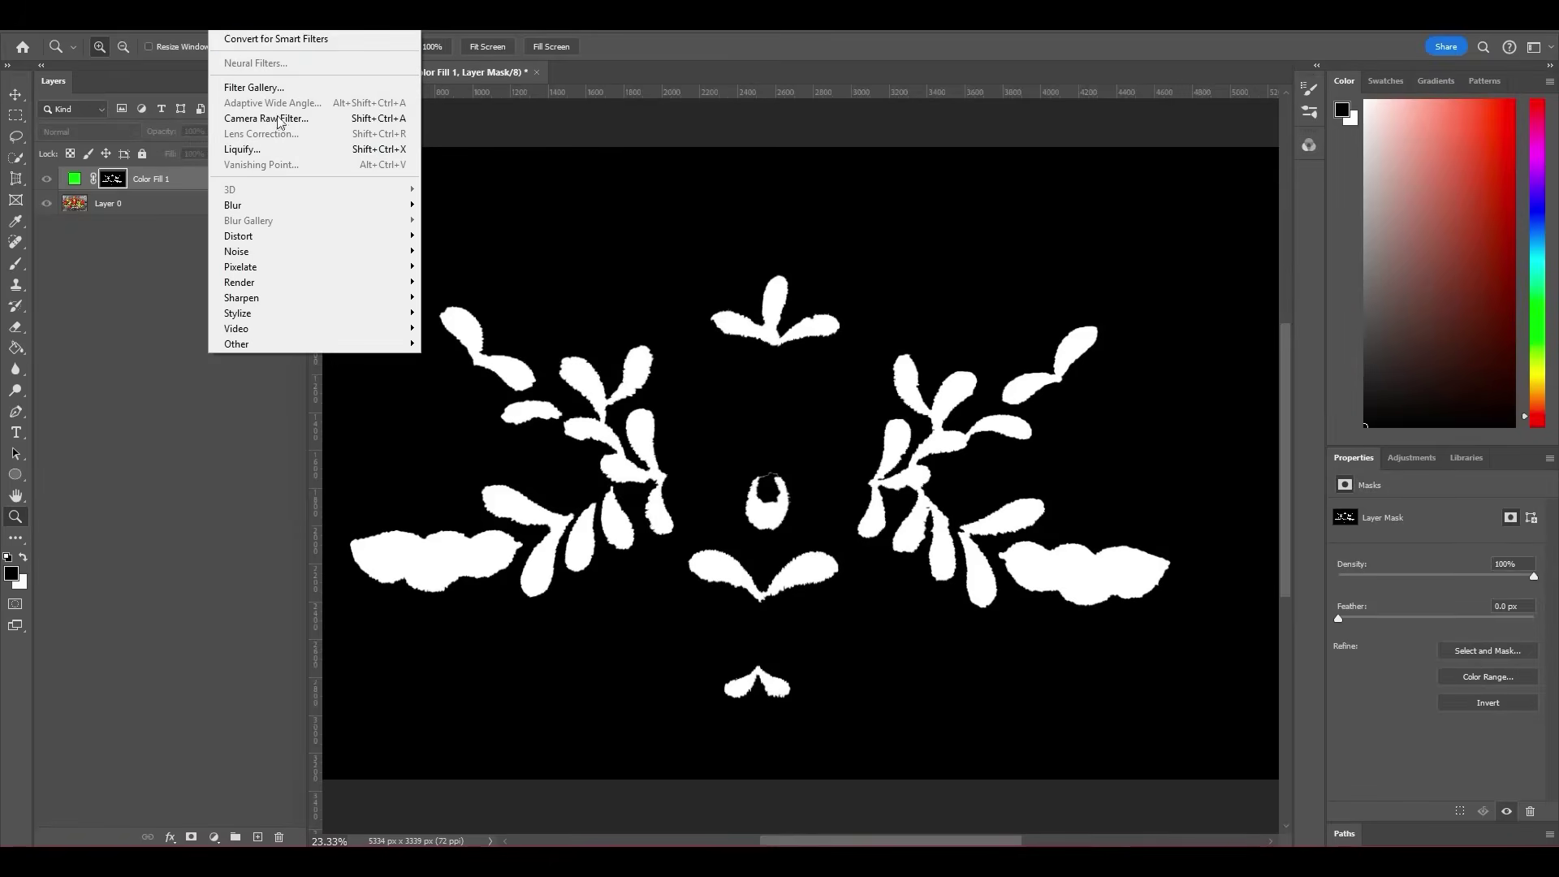
mouse_move(288, 205)
left_click(460, 265)
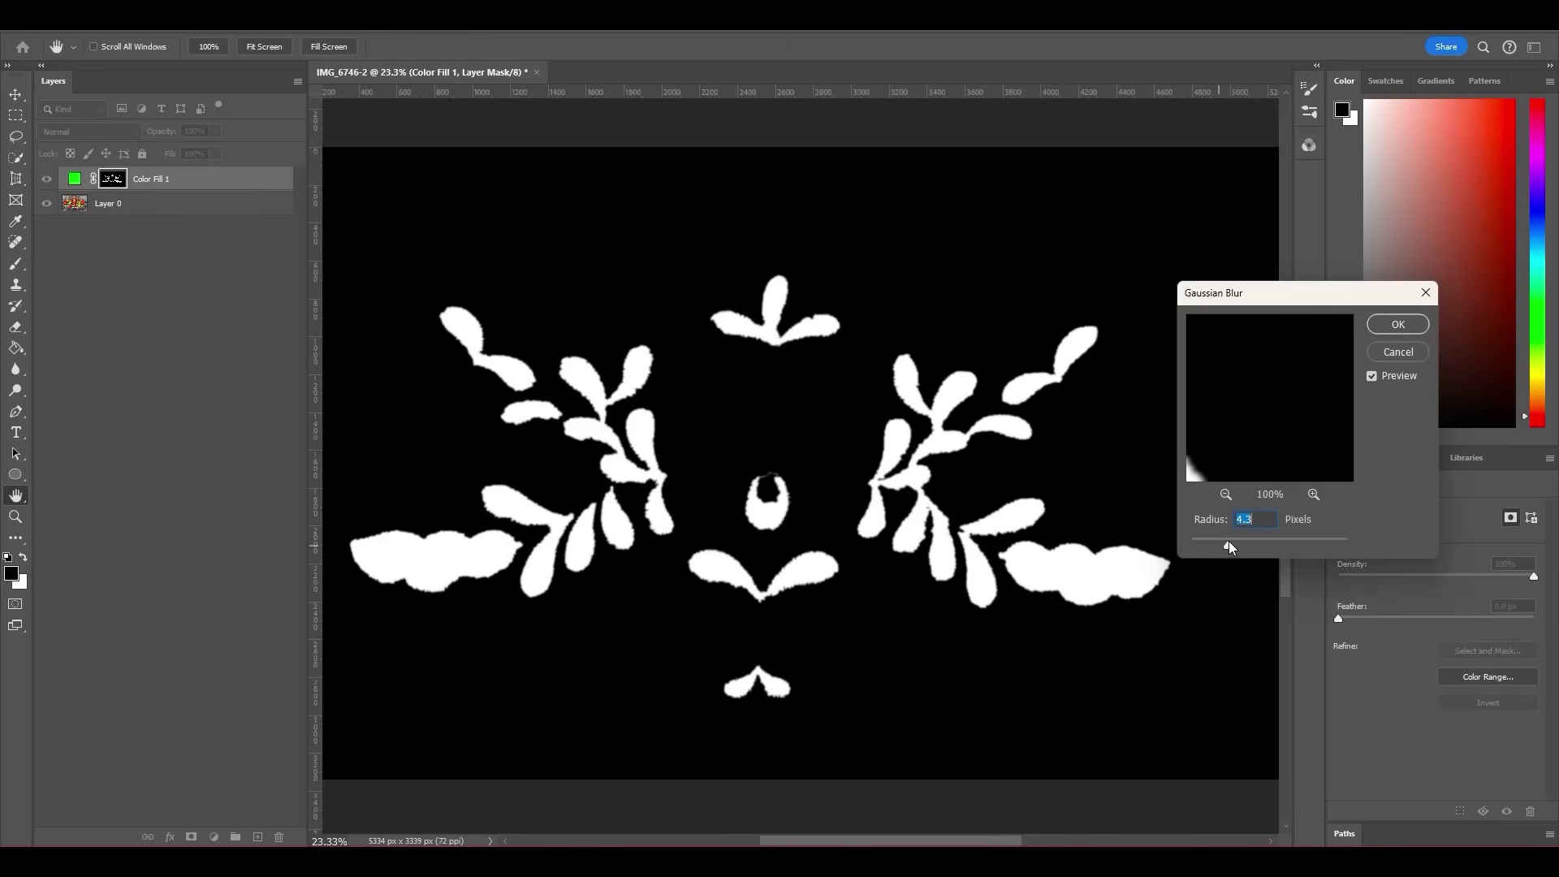
left_click(1388, 323)
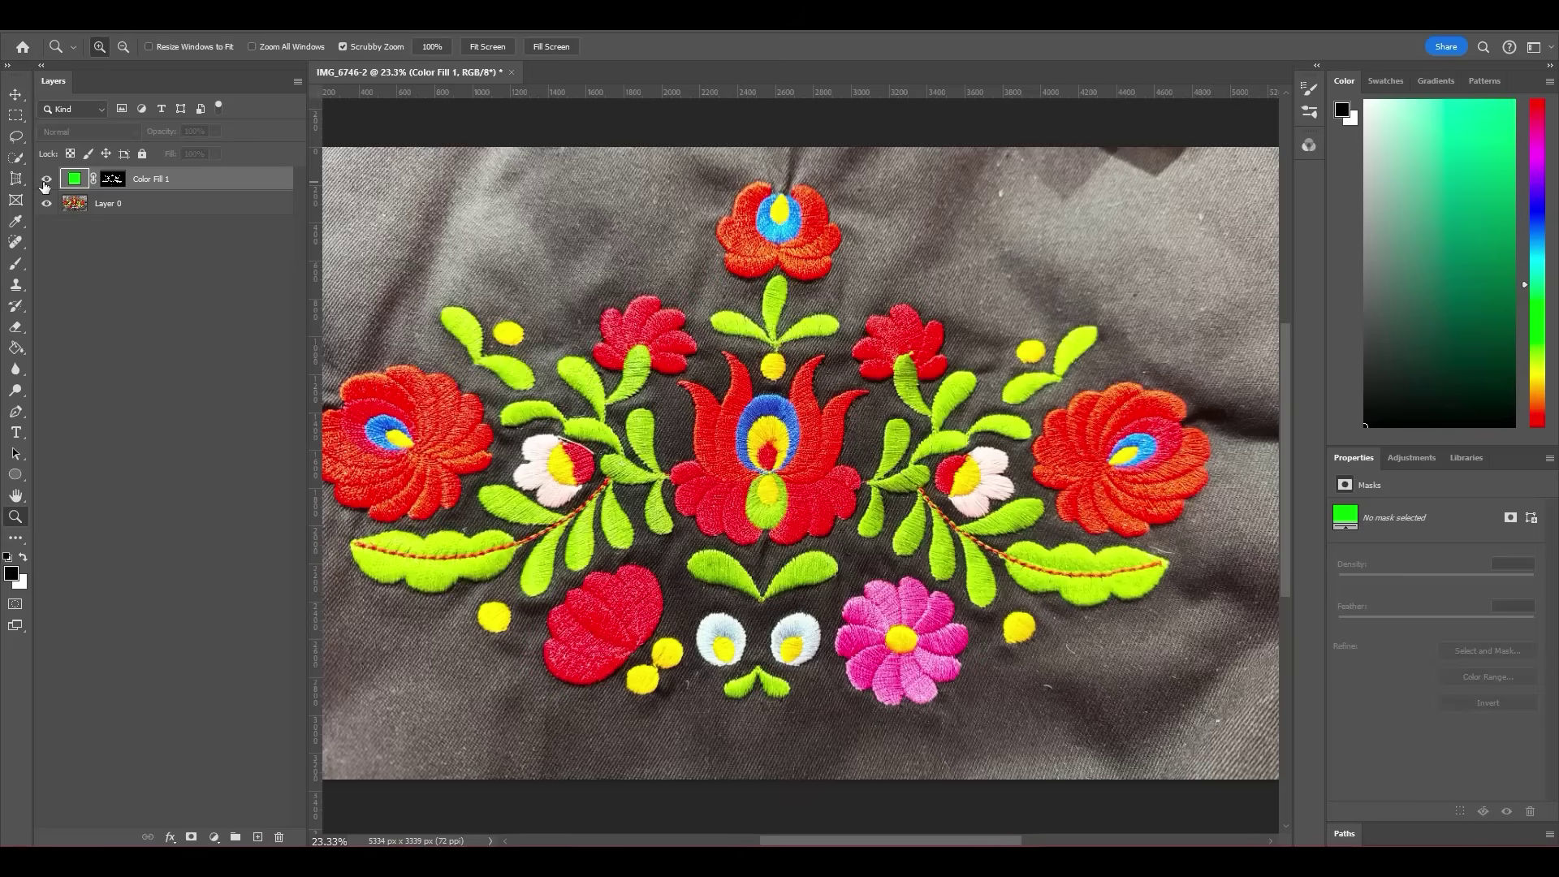
left_click(42, 181)
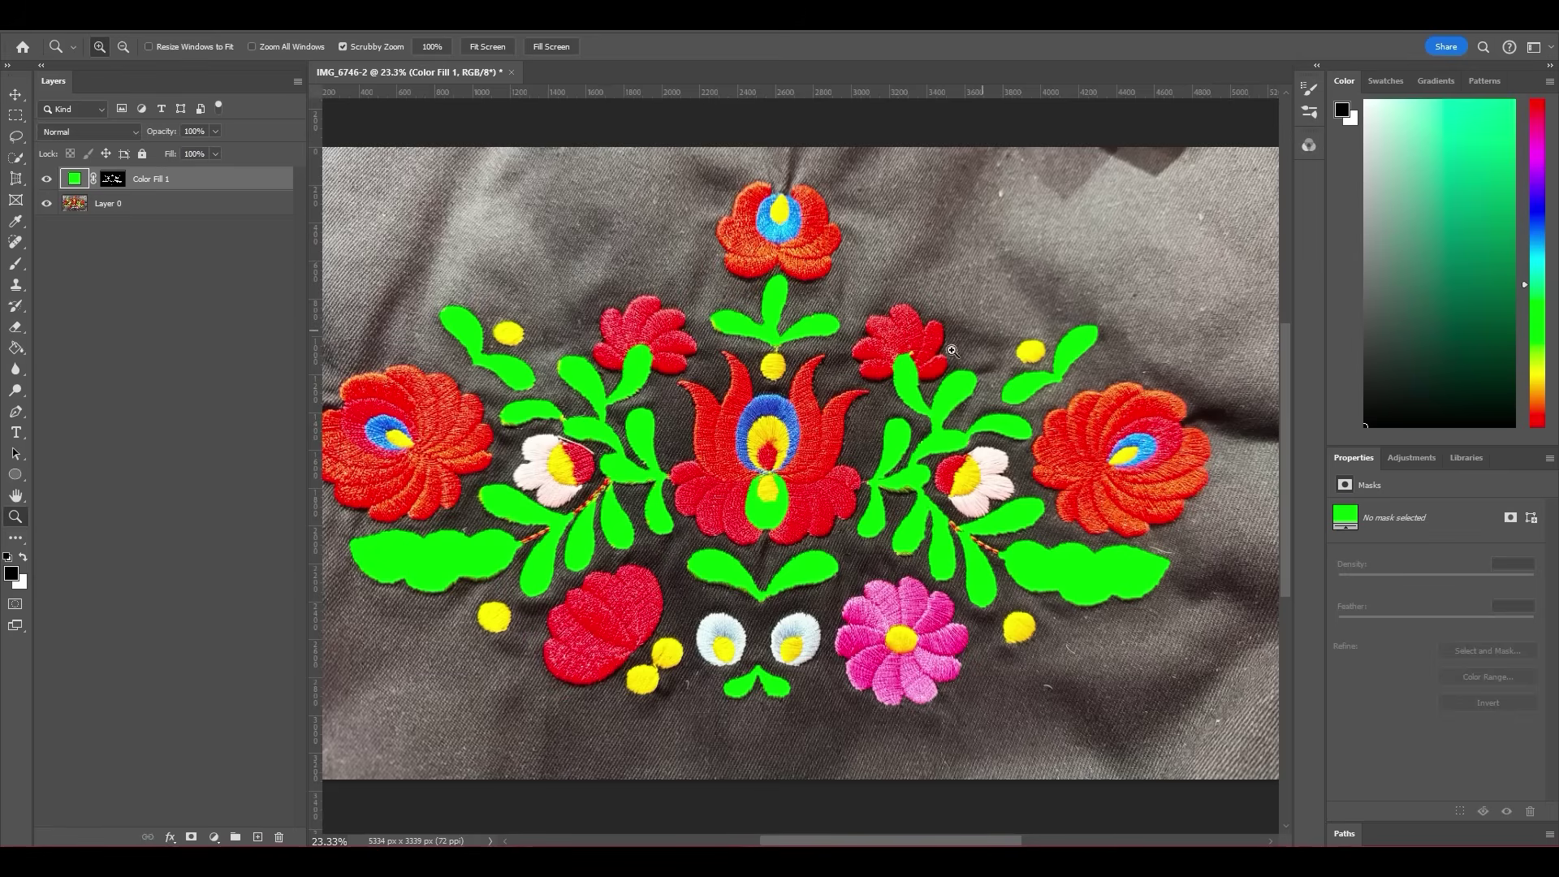
Step: Examine the green fill's mask edges up close around the leaf sprig between the central flower and the right-hand pink flower
left_click_drag(933, 398, 834, 409)
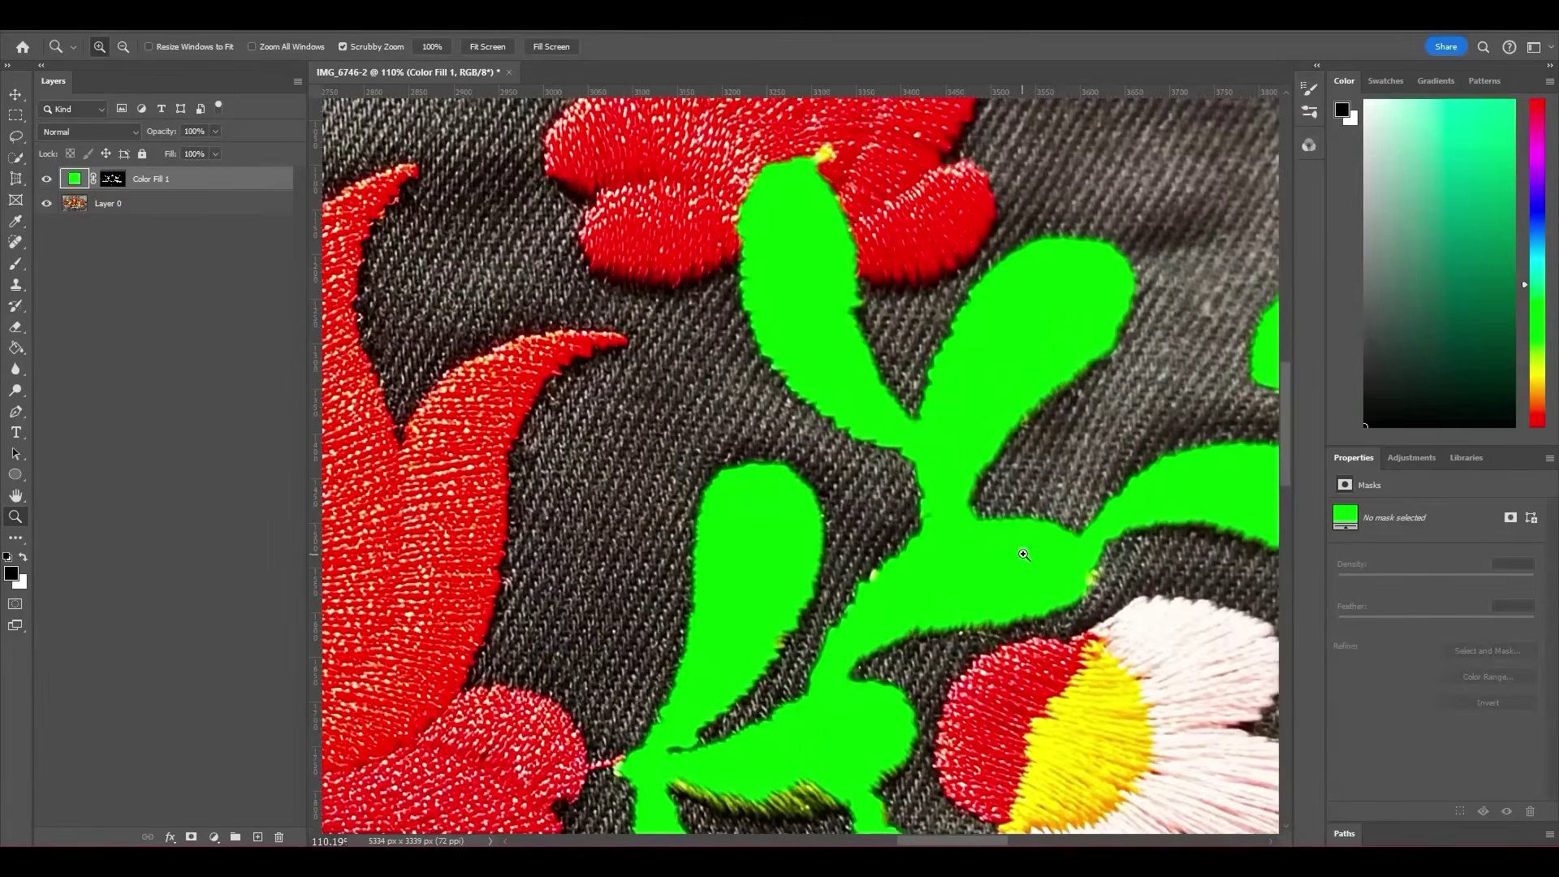
left_click_drag(814, 682, 872, 670)
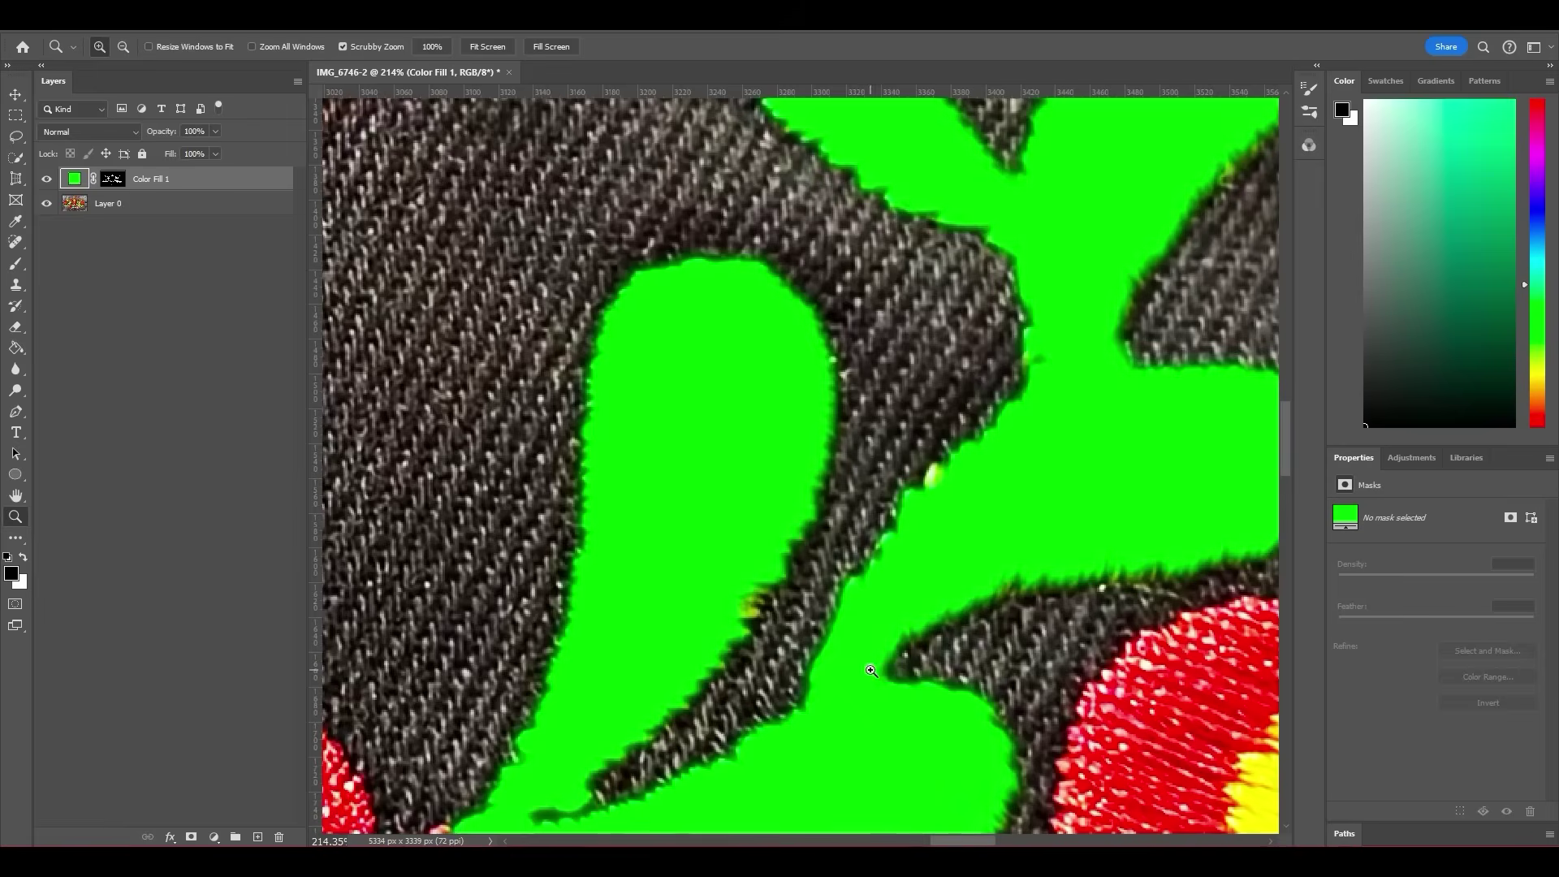
left_click(113, 178)
left_click_drag(914, 593, 820, 623)
mouse_move(1064, 603)
left_mouse_down()
mouse_move(1145, 586)
mouse_move(1058, 602)
left_mouse_up()
left_click_drag(831, 638, 1029, 681)
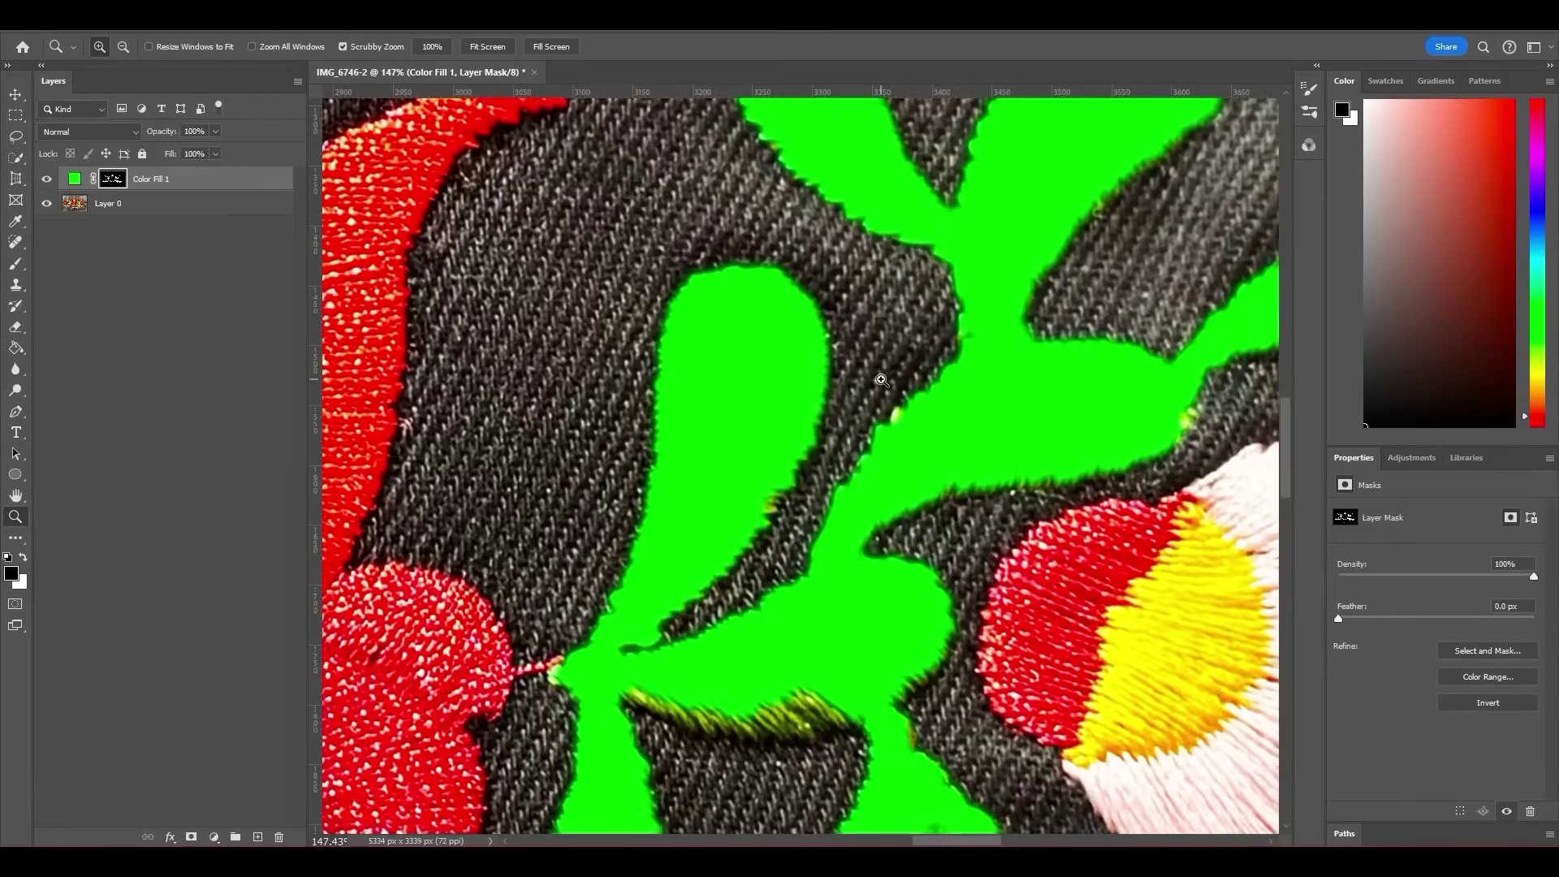
left_click_drag(791, 562, 830, 557)
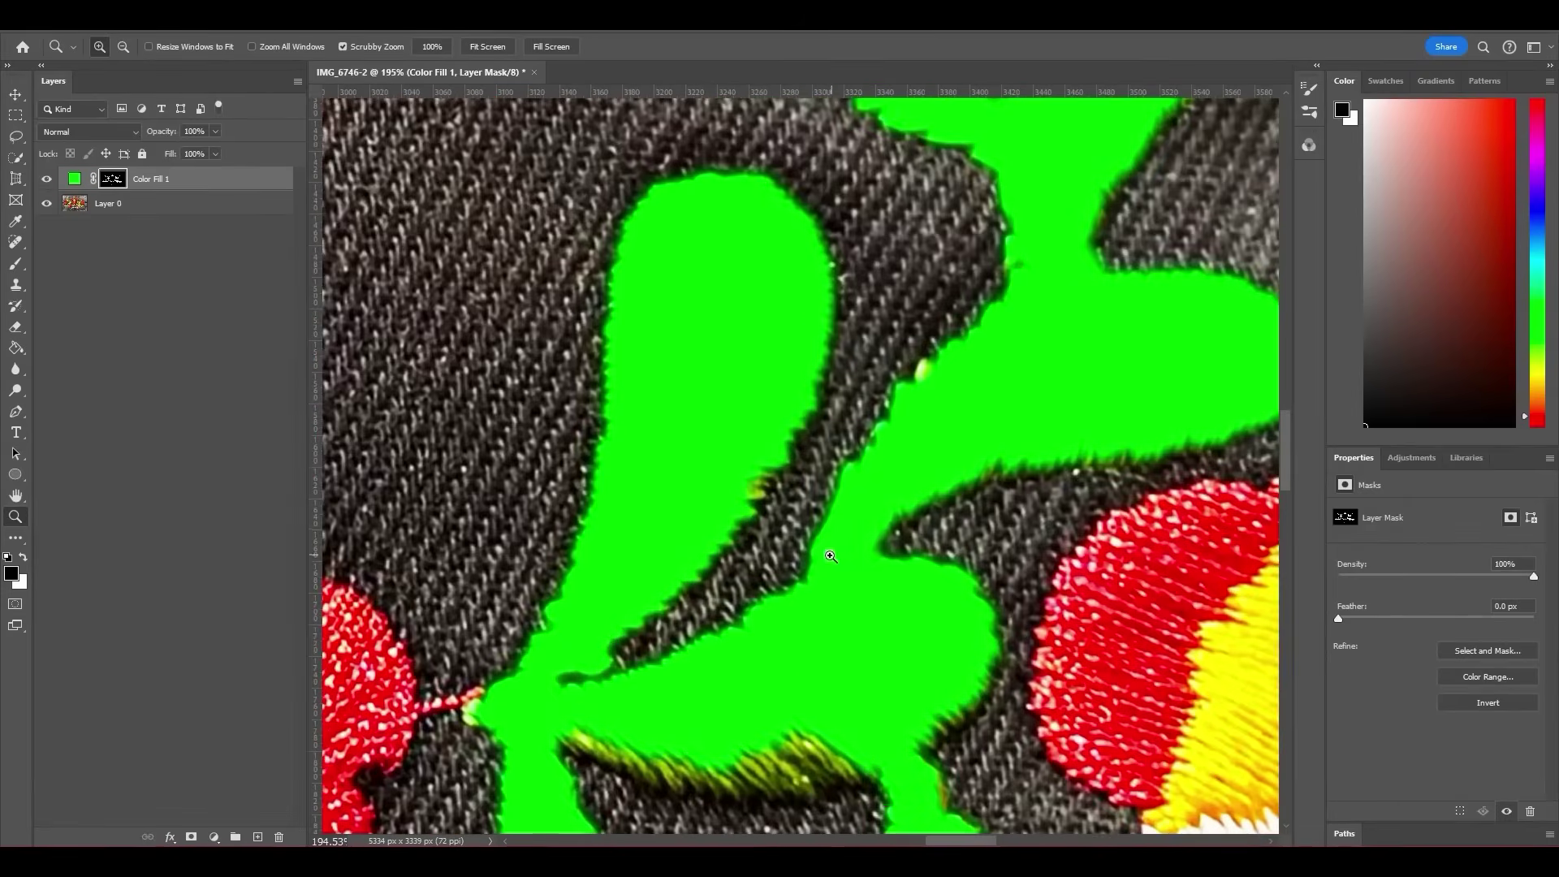
Step: Paint a thin black gap between the two touching leaves on the Color Fill 1 mask and return to the full-color image
key("b")
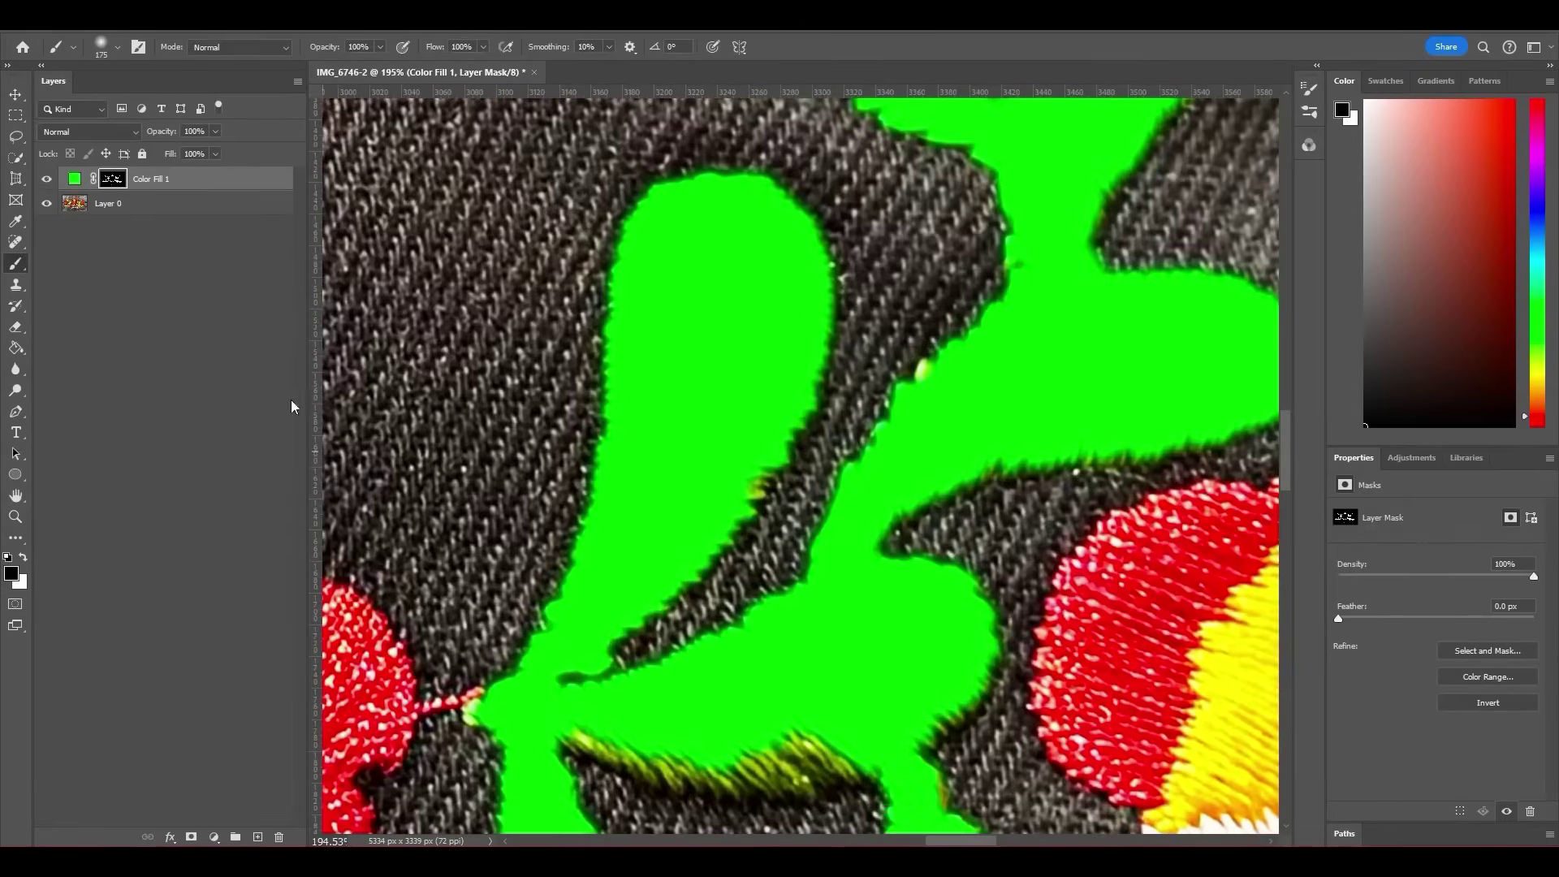
left_click(114, 181, "alt")
key("bracketleft")
key("bracketleft")
key("bracketleft")
key("bracketleft")
key("bracketleft")
key("bracketleft")
key("bracketleft")
key("bracketleft")
key("bracketleft")
key("bracketleft")
key("bracketleft")
key("bracketleft")
key("bracketleft")
key("bracketleft")
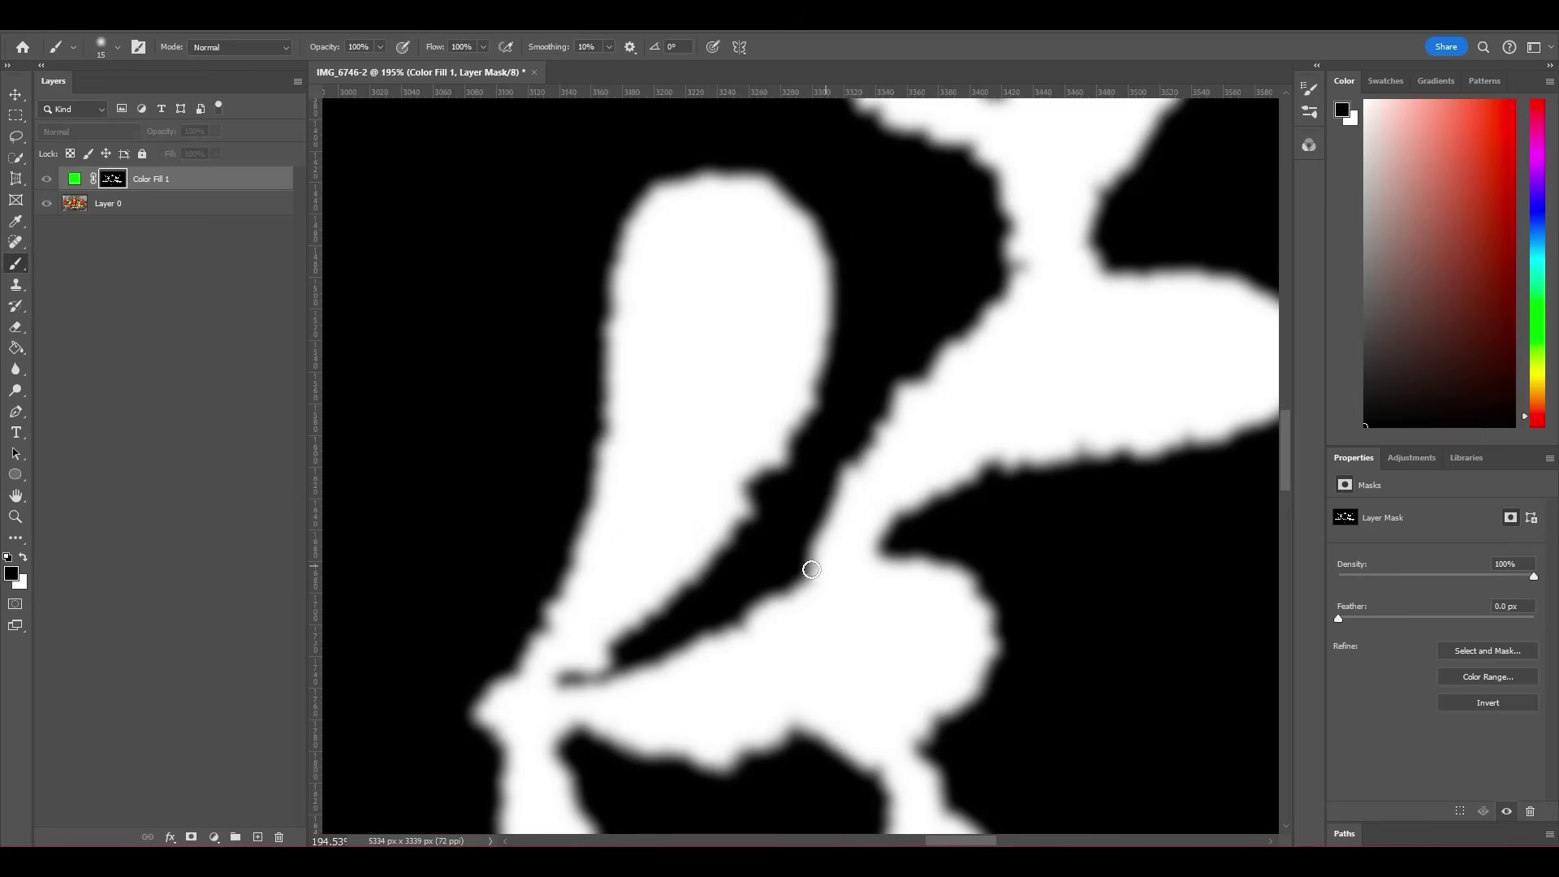
left_click_drag(792, 572, 901, 552)
key("ctrl+z")
key("ctrl+shift+z")
key("m")
scroll(814, 525, "down", 5, "alt")
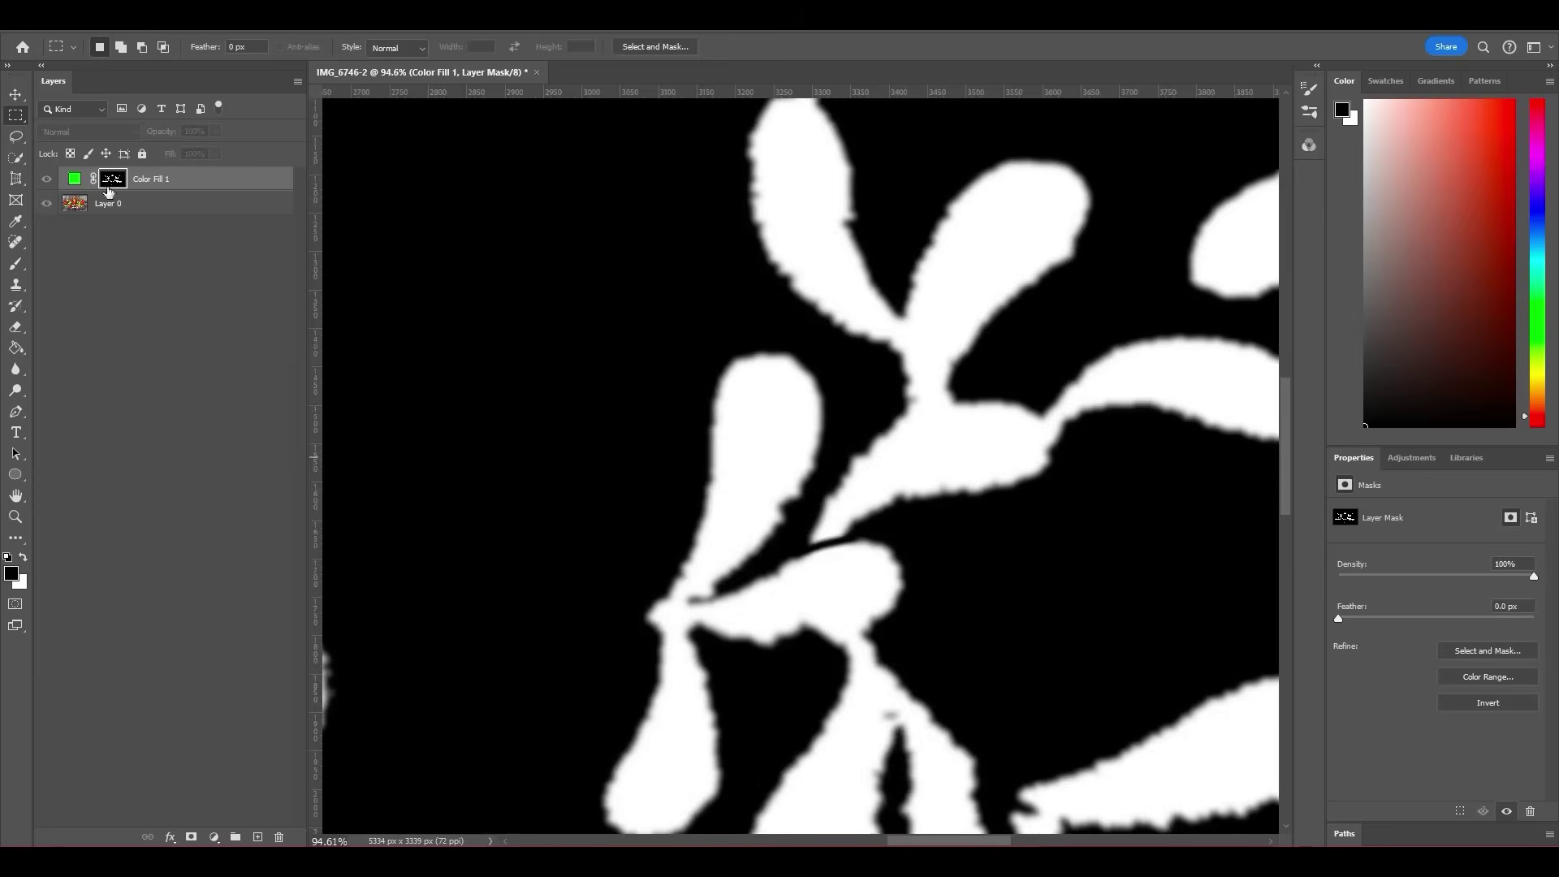
left_click(109, 186, "alt")
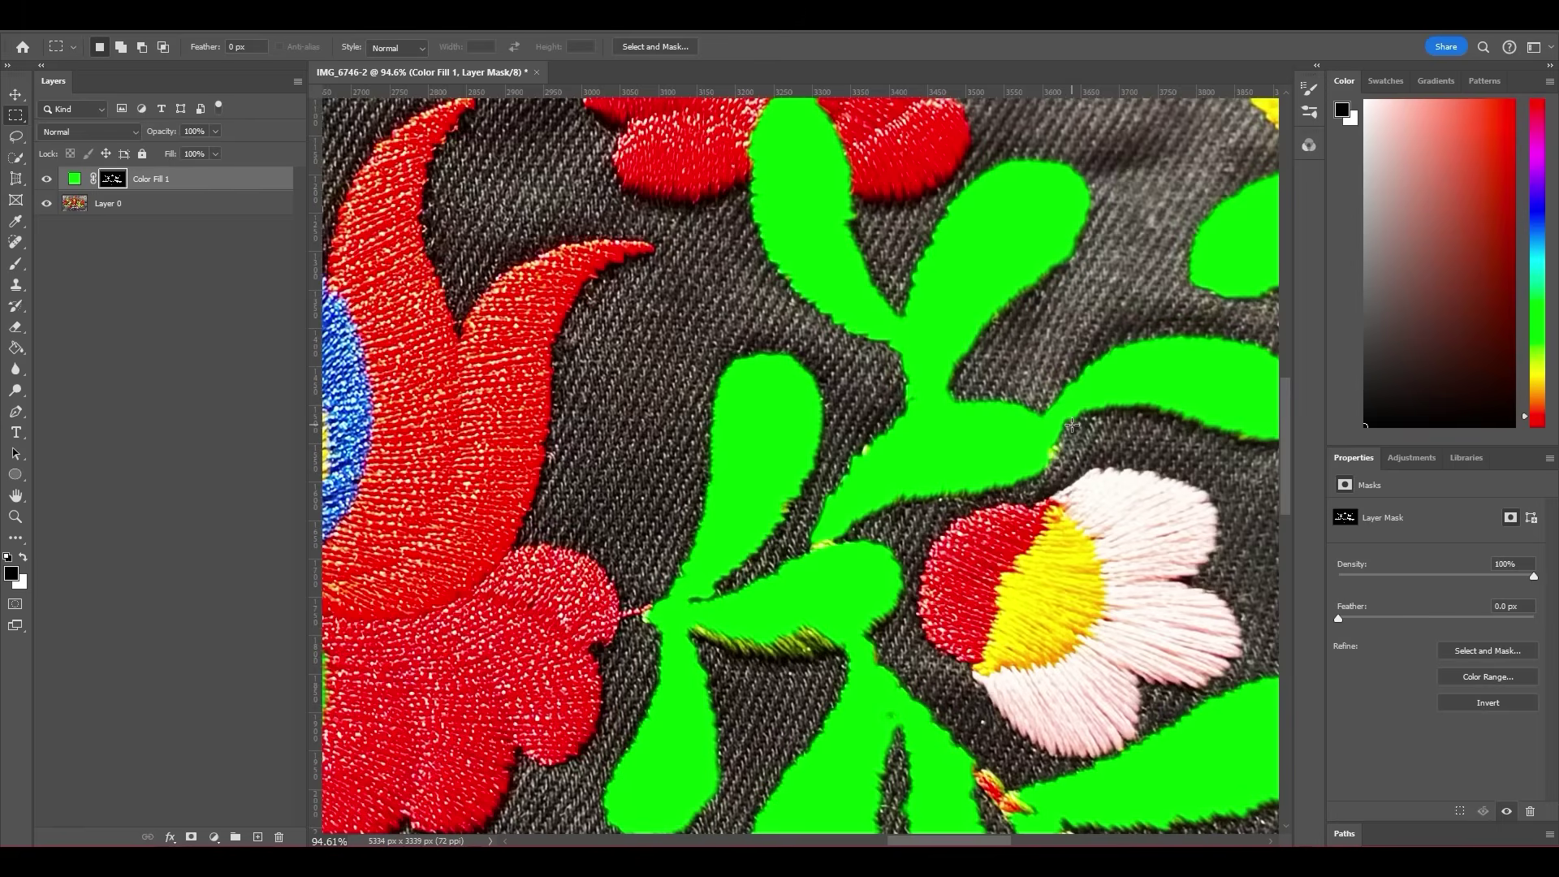
key("z")
left_click_drag(963, 369, 877, 404)
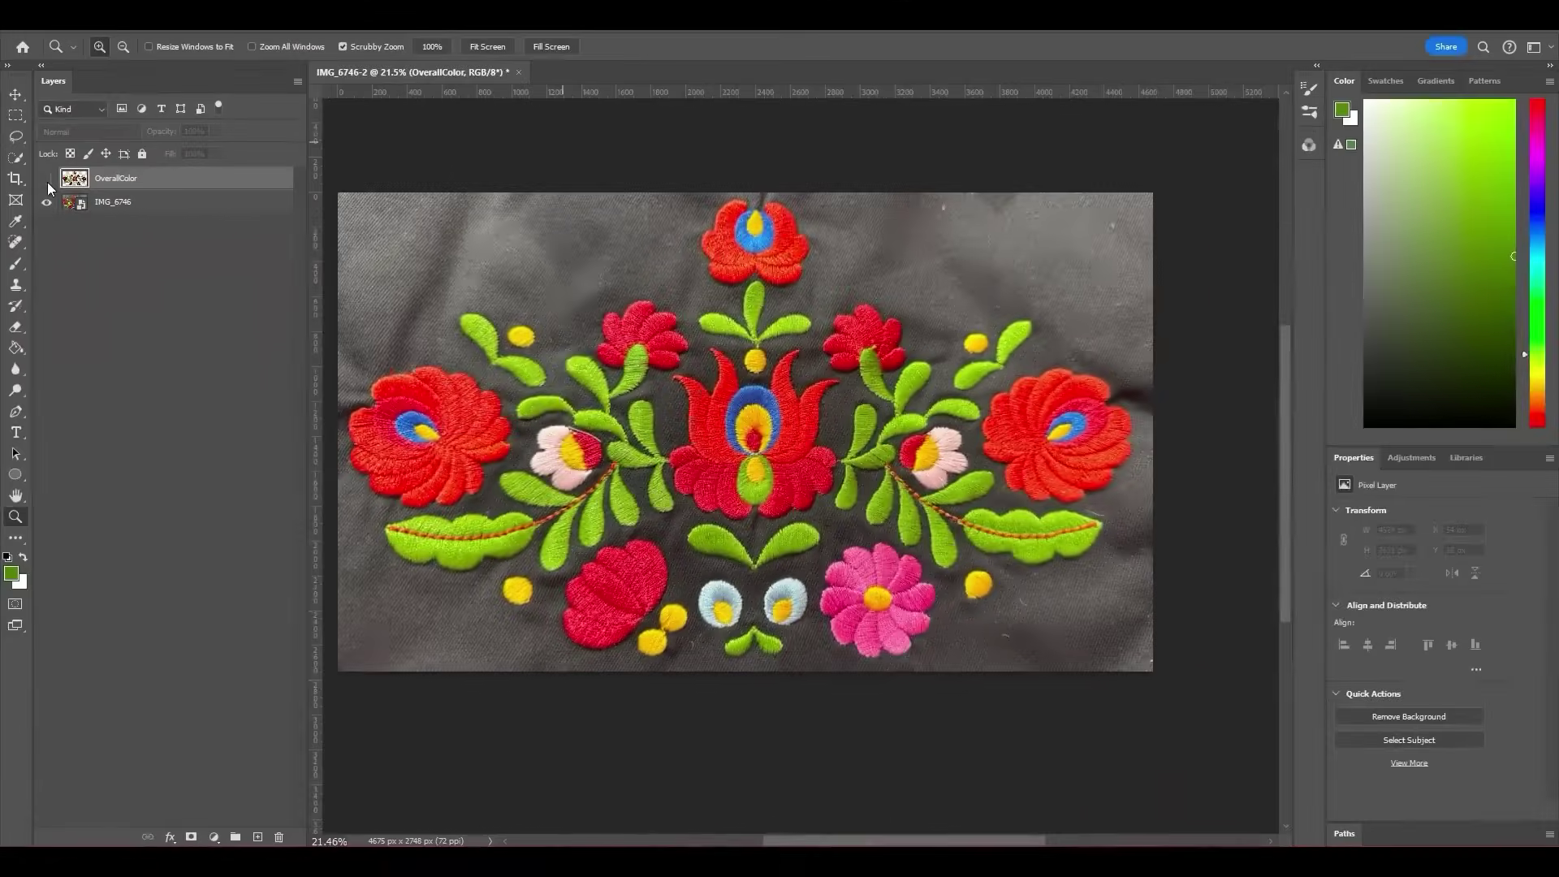
Step: Show the OverallColor layer, compare its flat colors with the embroidery photo, and leave the IMG_6746 layer hidden for a transparent background
left_click(46, 181)
left_click(46, 181)
left_click(46, 180)
left_click_drag(975, 503, 1056, 504)
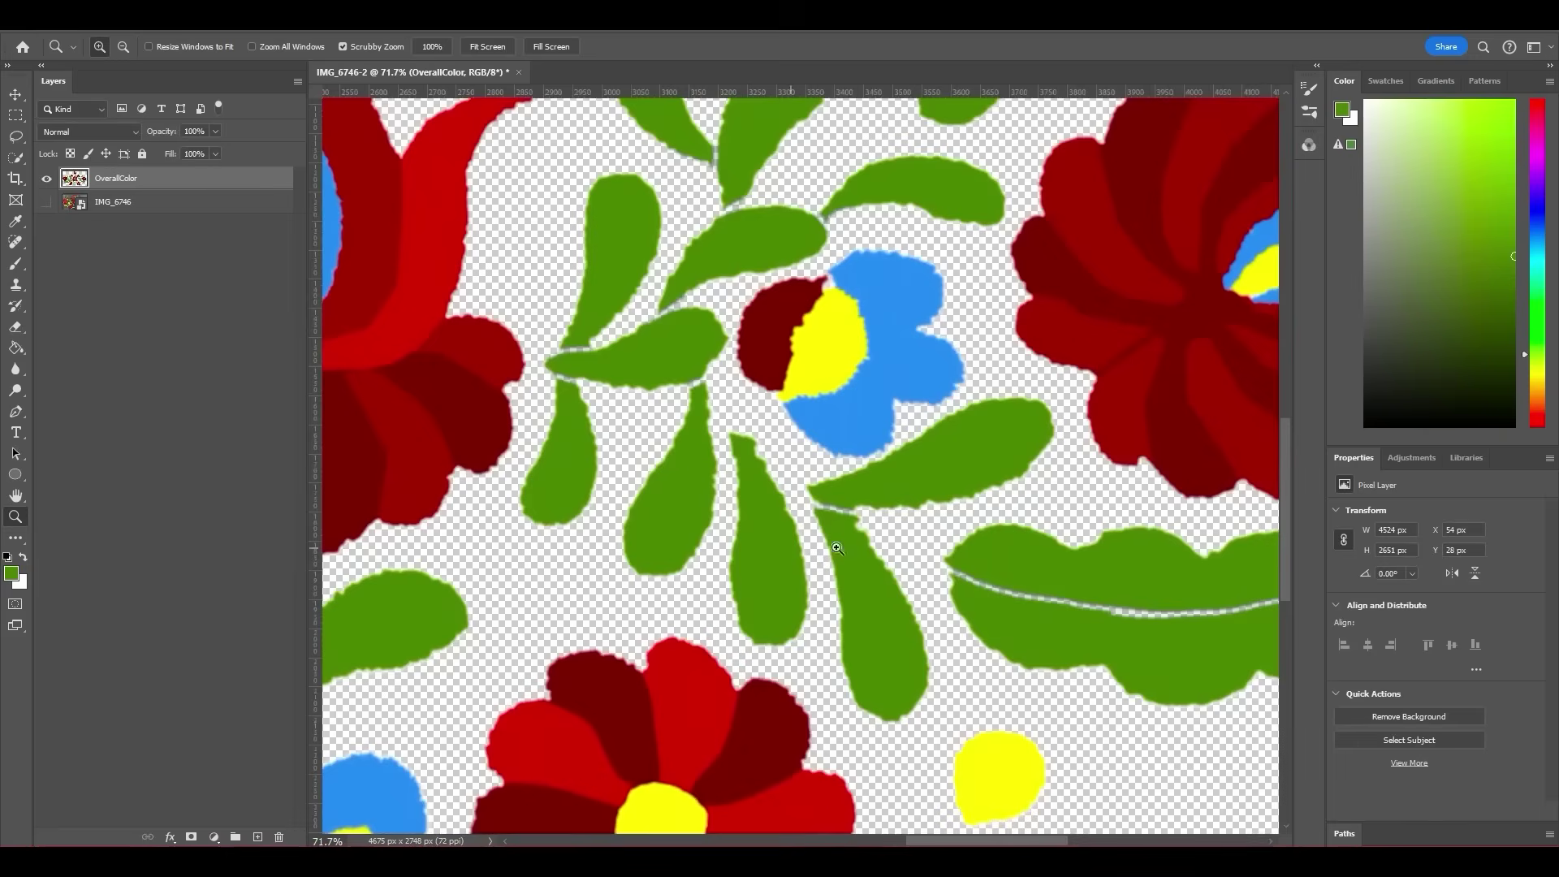
left_click_drag(842, 519, 723, 399)
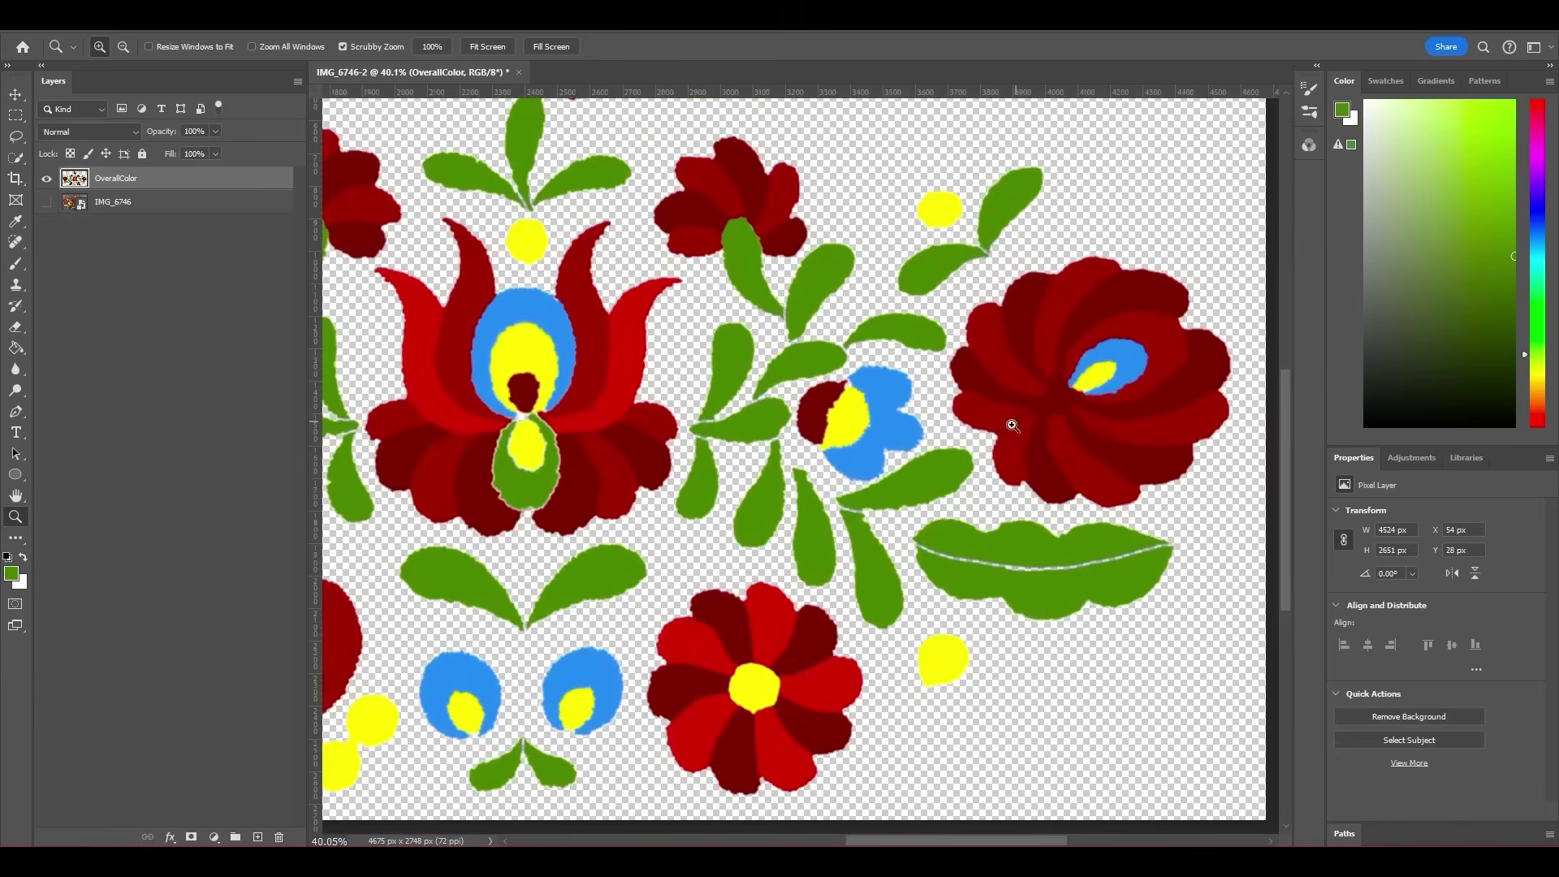
left_click_drag(976, 427, 715, 422)
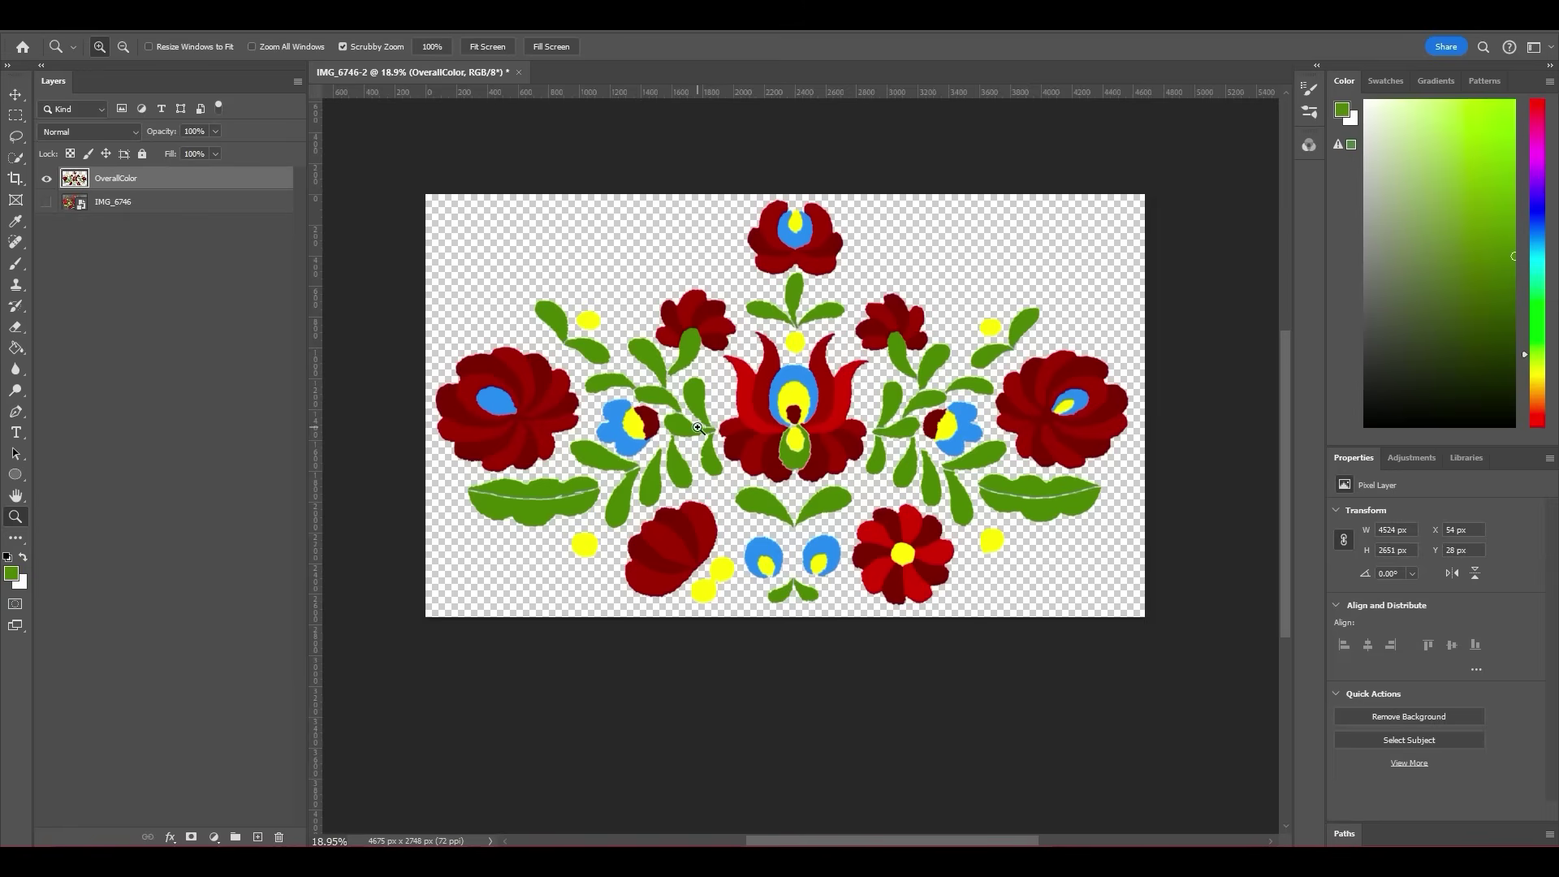
Step: Start a Save for Web export of the flat-color artwork and choose PNG as the file format
key("alt")
key("ctrl+alt+shift+s")
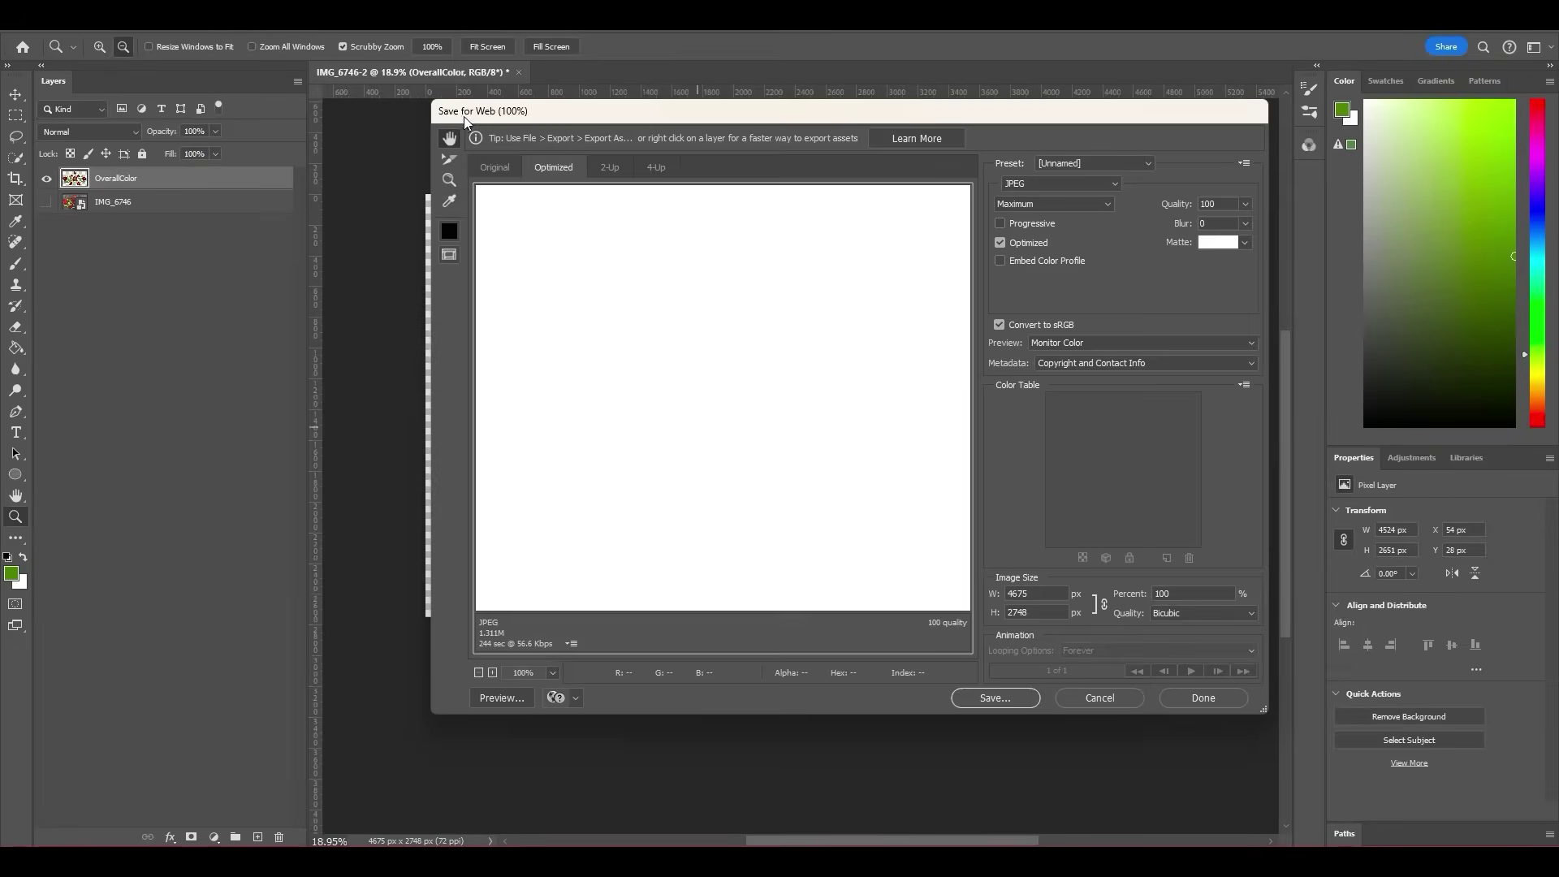
left_click(1048, 184)
left_click(1018, 224)
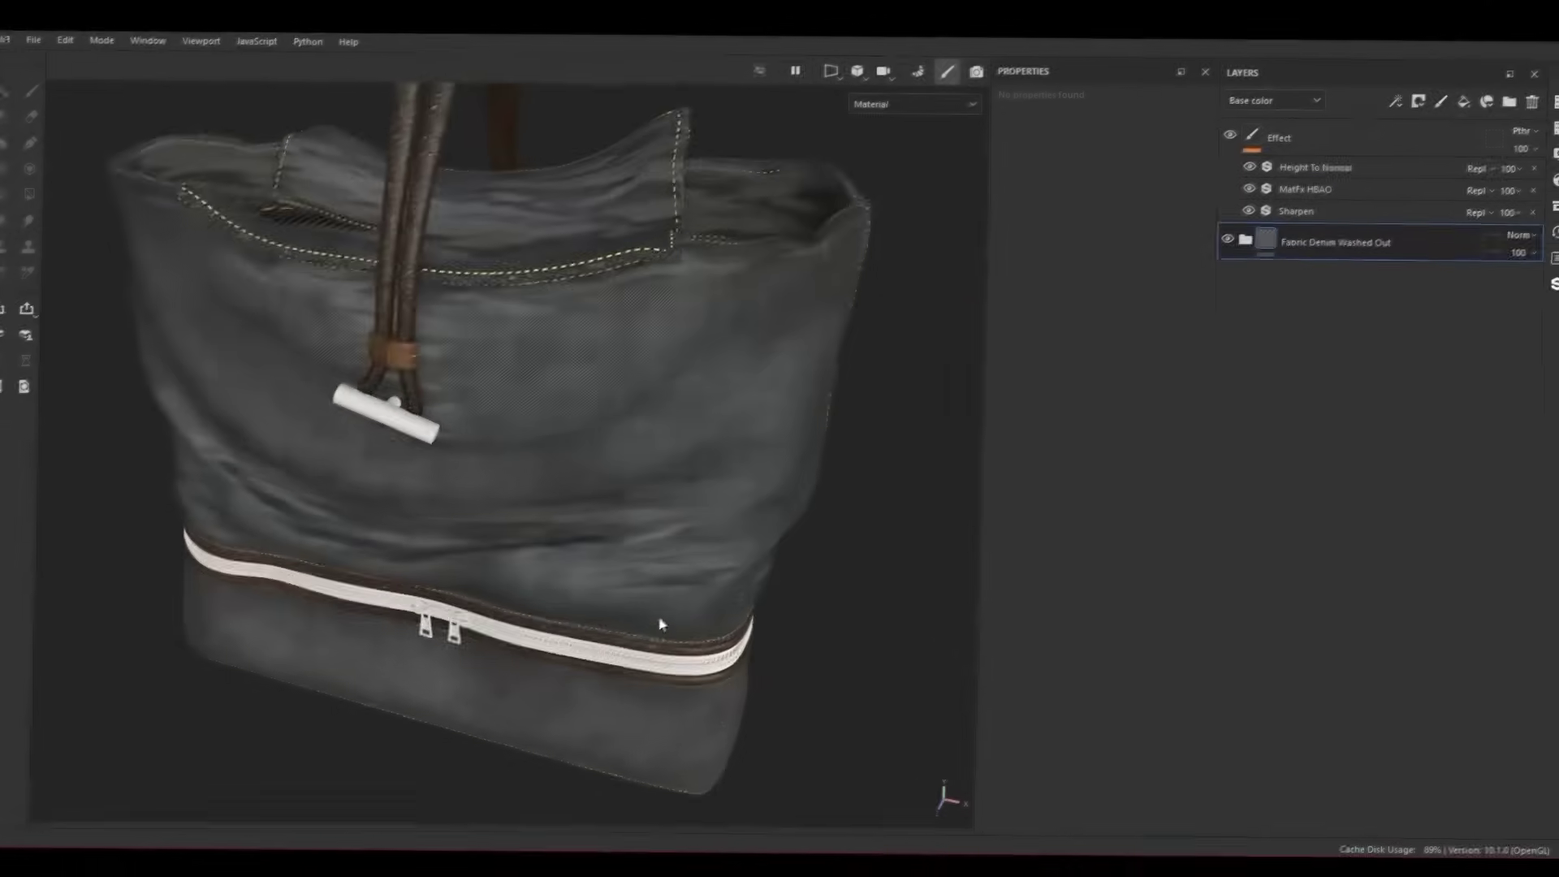
Step: Switch to Substance Painter and examine the denim bag's fabric, handles, stitching and zipper from several angles
scroll(659, 625, "down", 2)
mouse_move(585, 466)
left_mouse_down("alt")
mouse_move(584, 518)
mouse_move(479, 468)
mouse_move(601, 455)
left_mouse_up("alt")
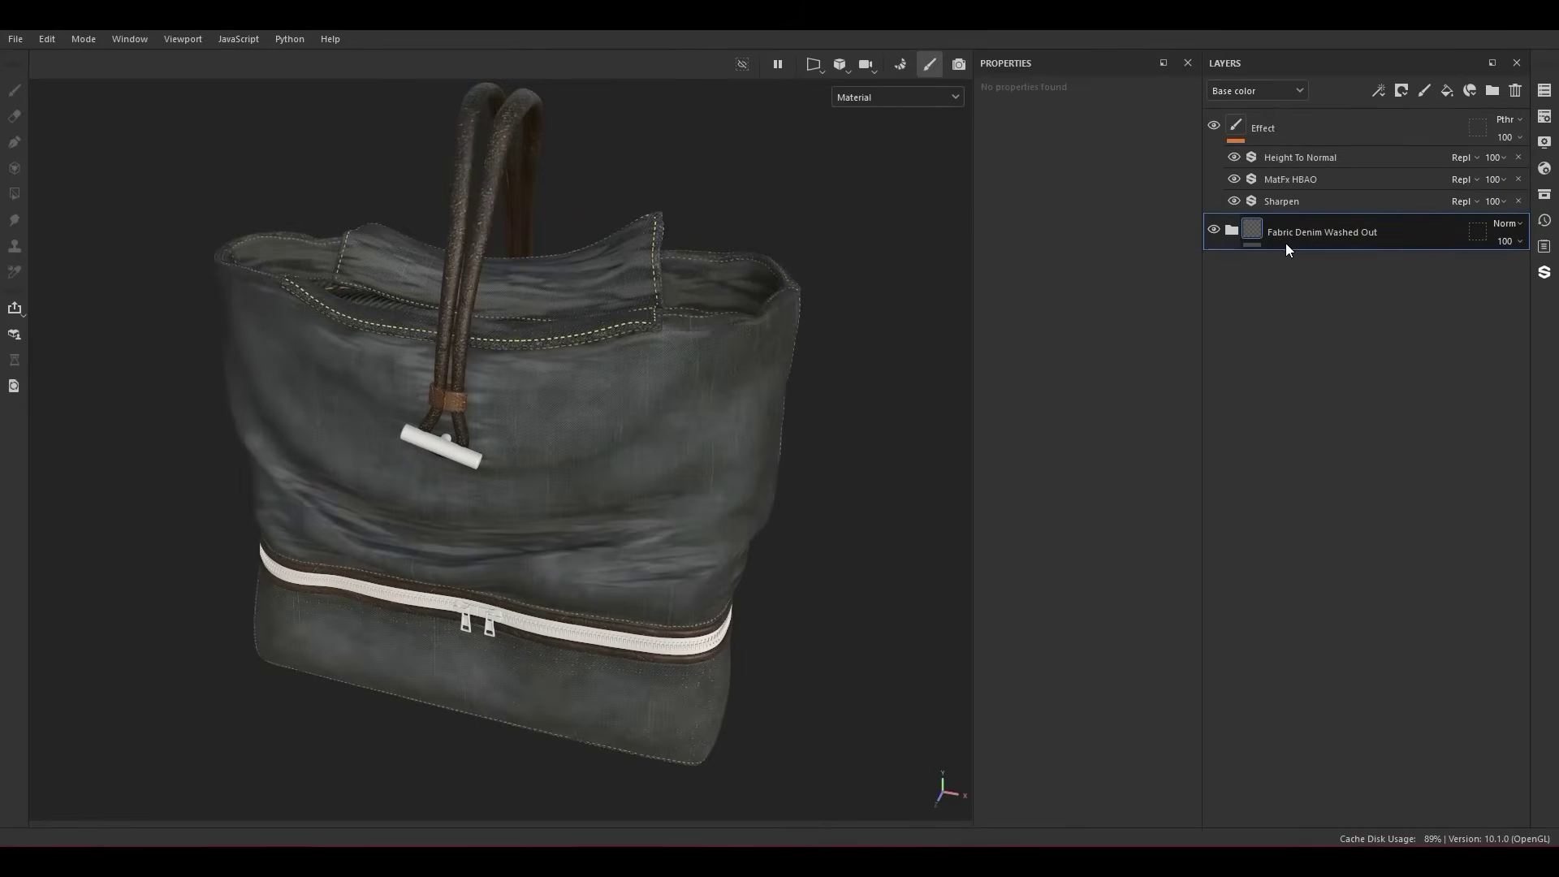
scroll(519, 301, "up", 3)
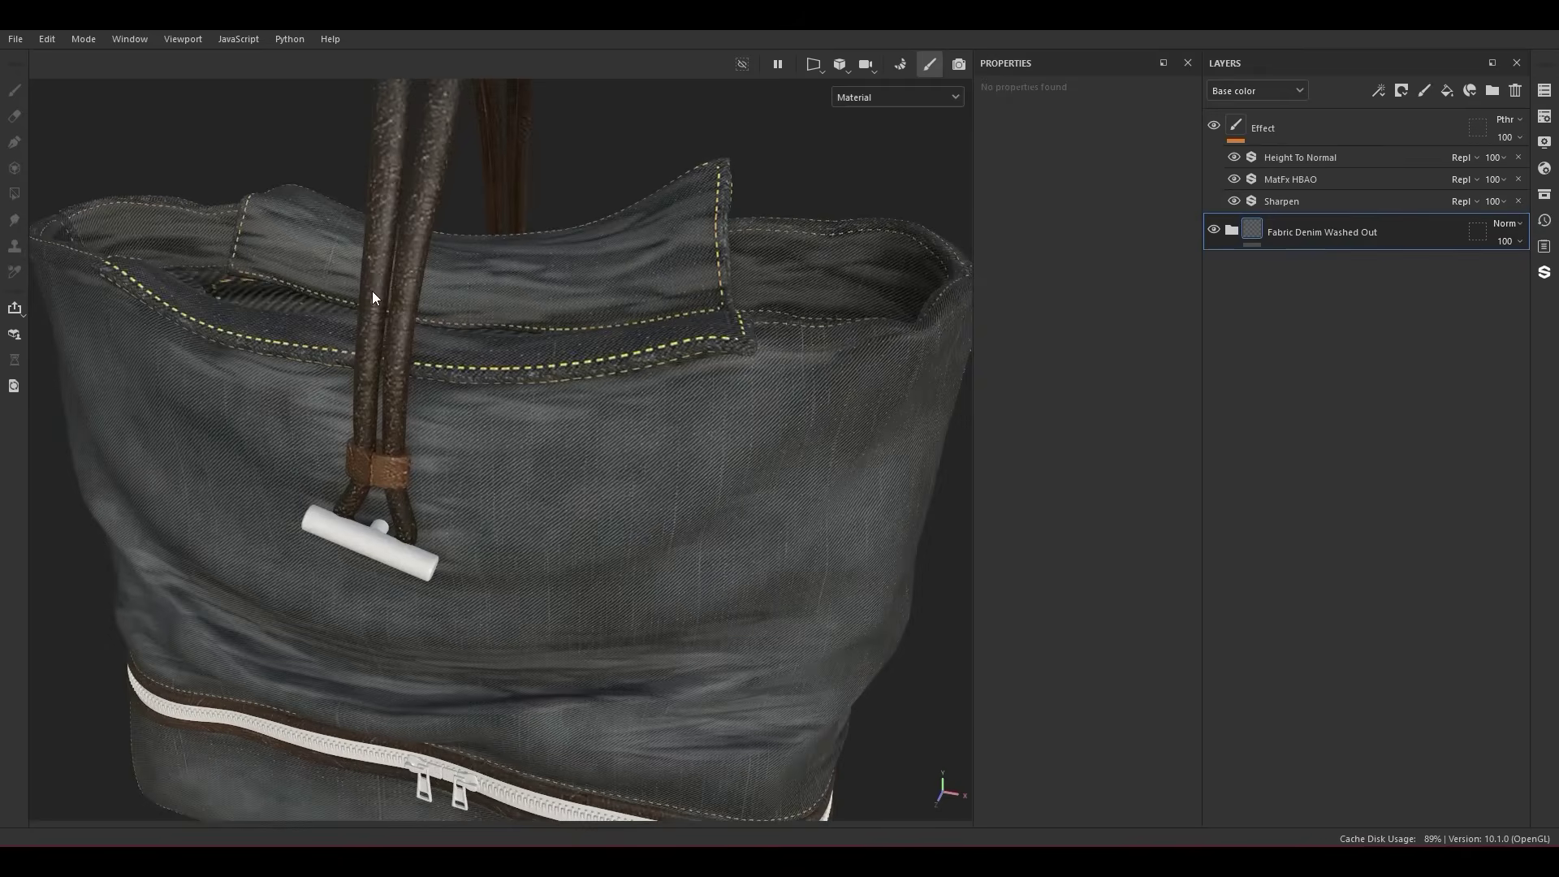
scroll(372, 290, "down", 5)
scroll(334, 500, "up", 5)
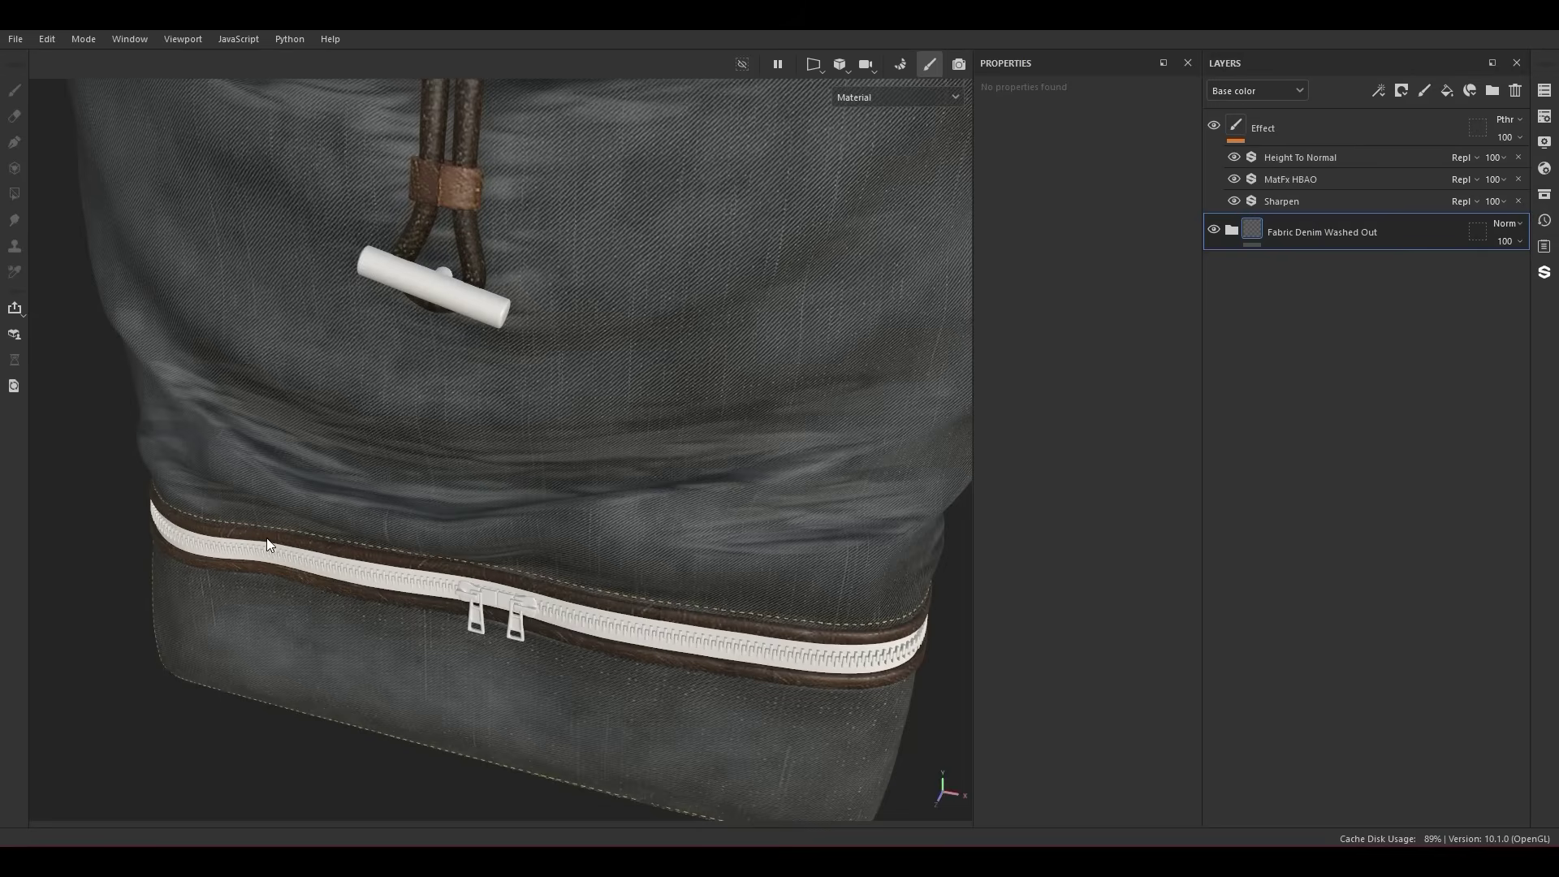
scroll(593, 495, "down", 4)
left_click_drag(593, 495, 620, 460, "alt")
scroll(620, 460, "up", 3)
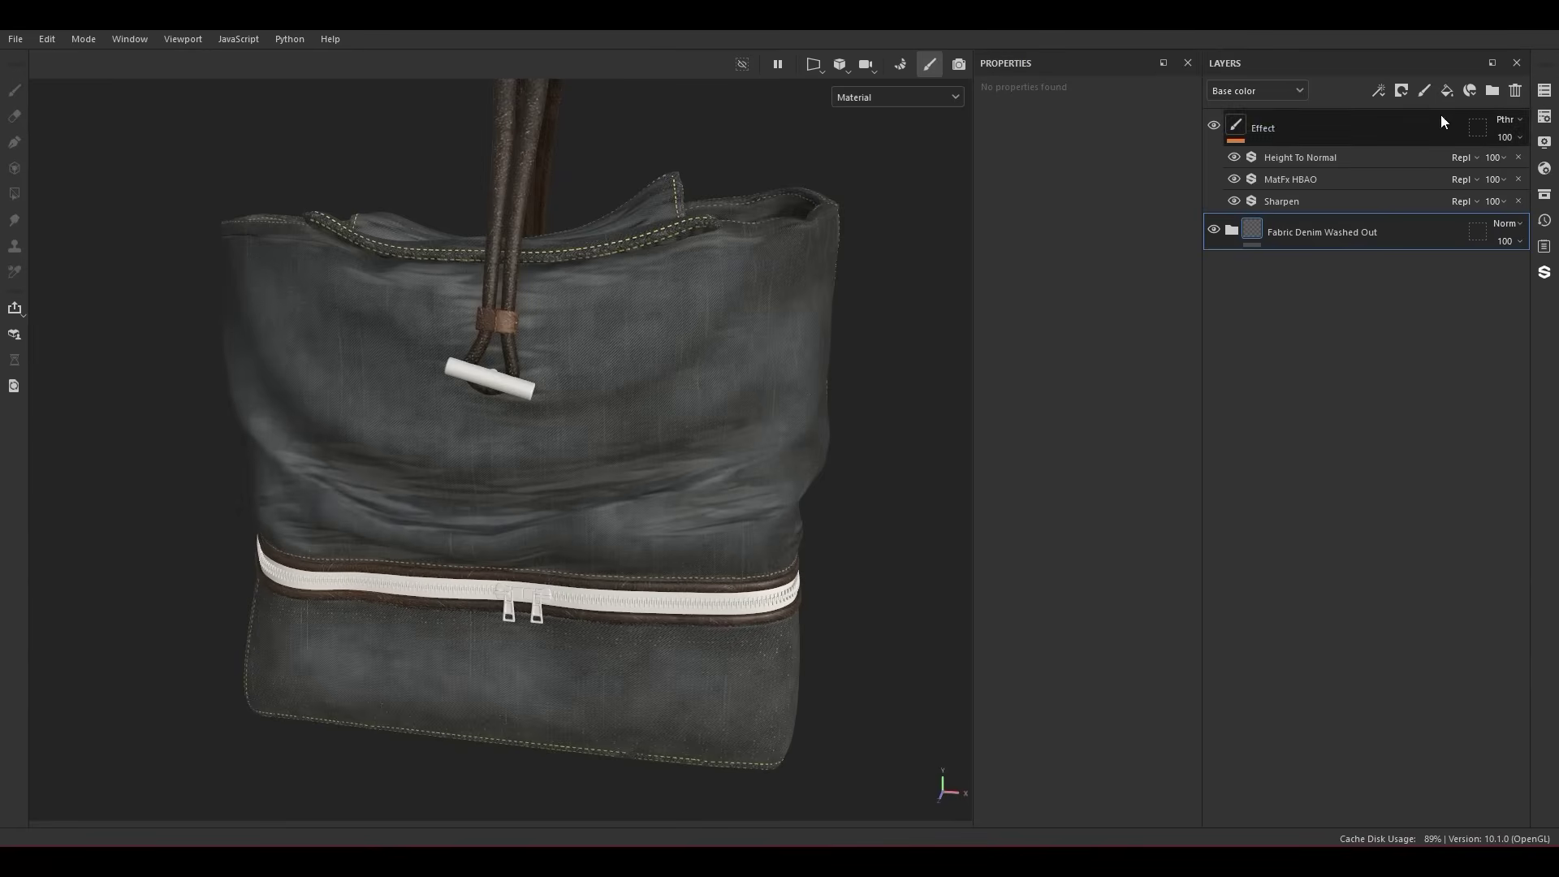
Step: Add a fill layer above the Fabric Denim Washed Out folder and name it Pattern
left_click(1447, 90)
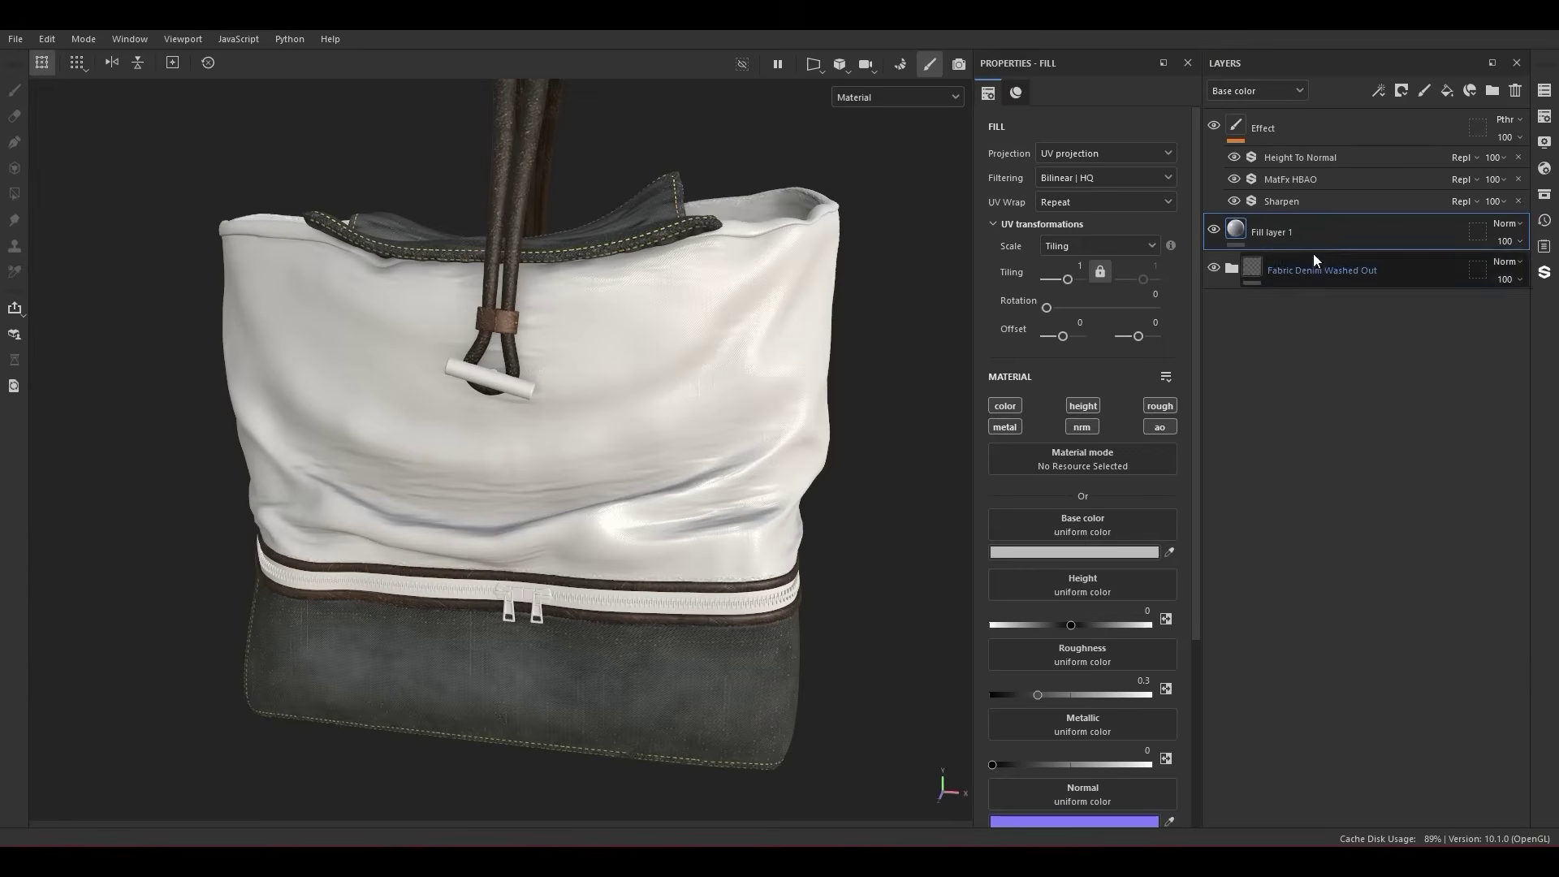
double_click(1290, 231)
type("Pattern")
key("Return")
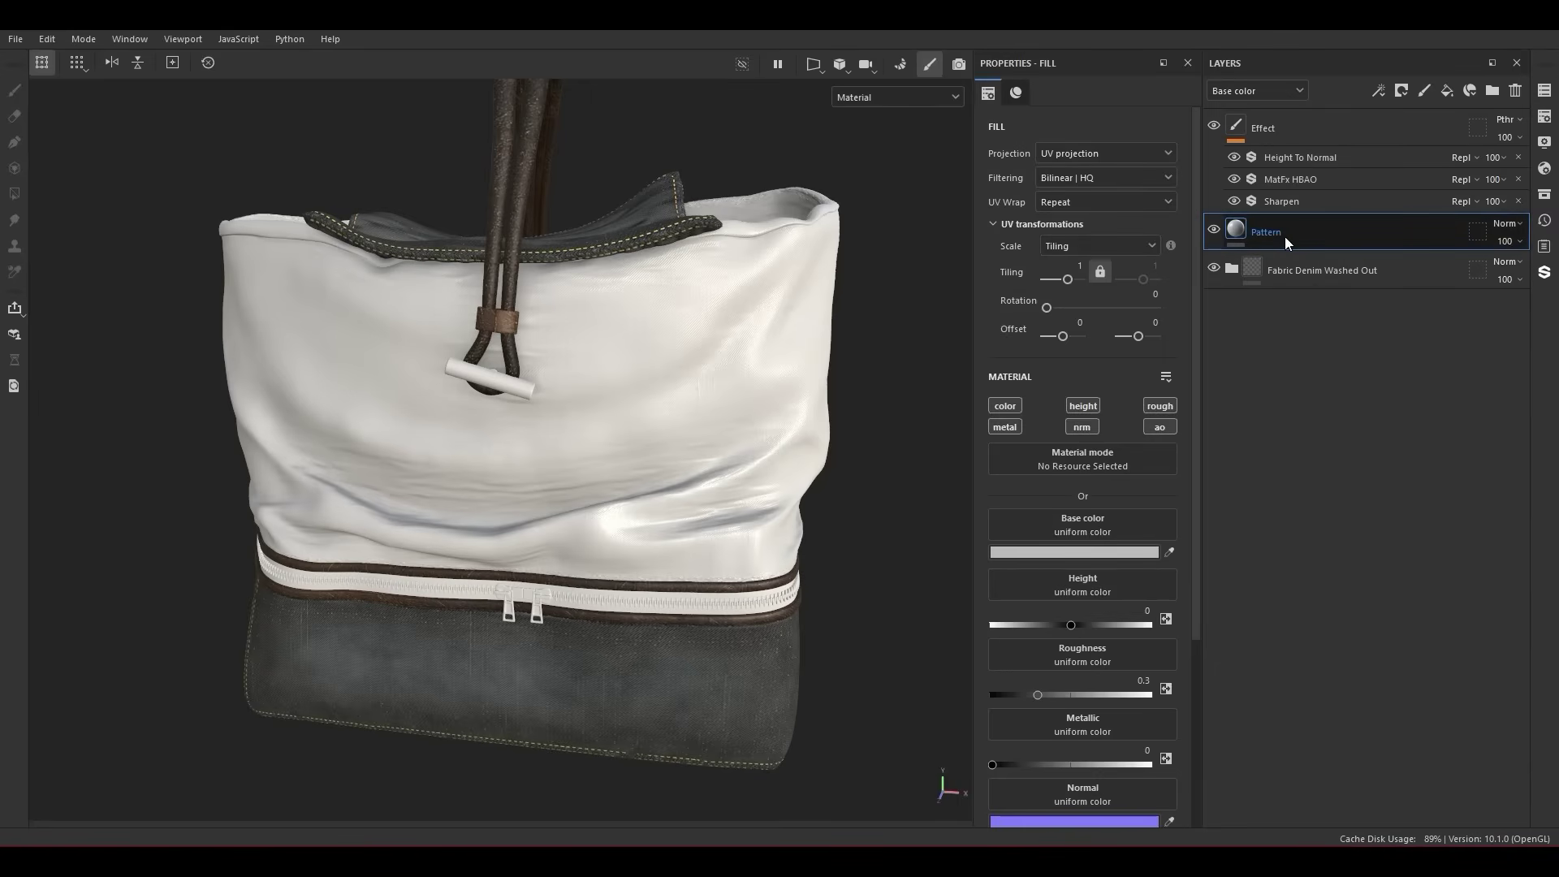
Step: Assign the Embroidery material to the Pattern layer
left_click(1042, 464)
type("emb")
mouse_move(1051, 533)
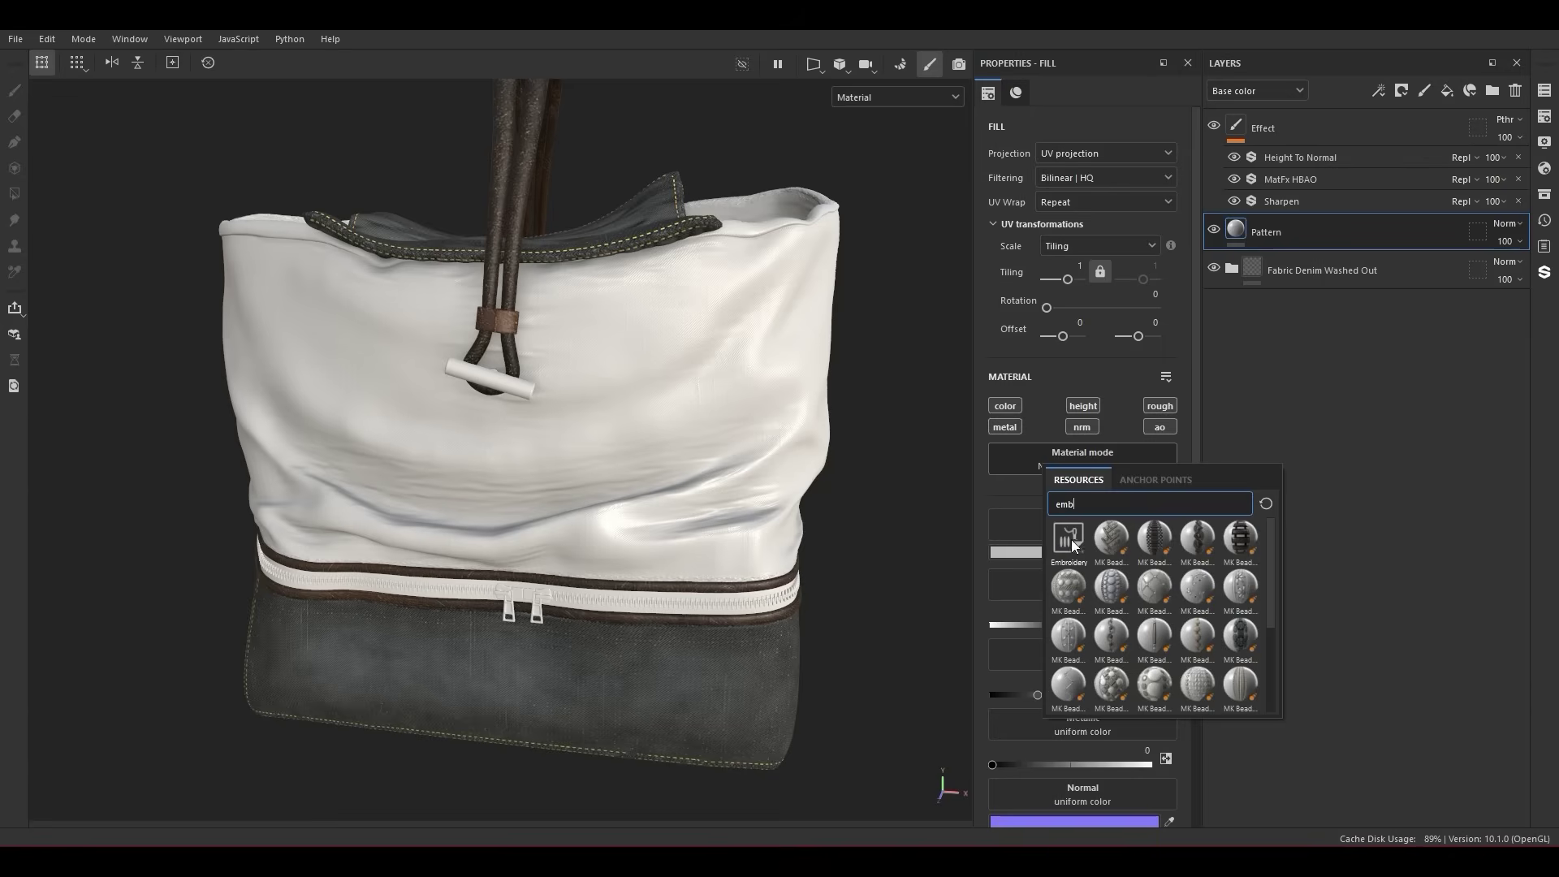
left_click(1085, 538)
Step: Use the OverallColor image as the Embroidery material's image input
left_click_drag(934, 569, 967, 578, "alt")
scroll(1009, 692, "down", 5)
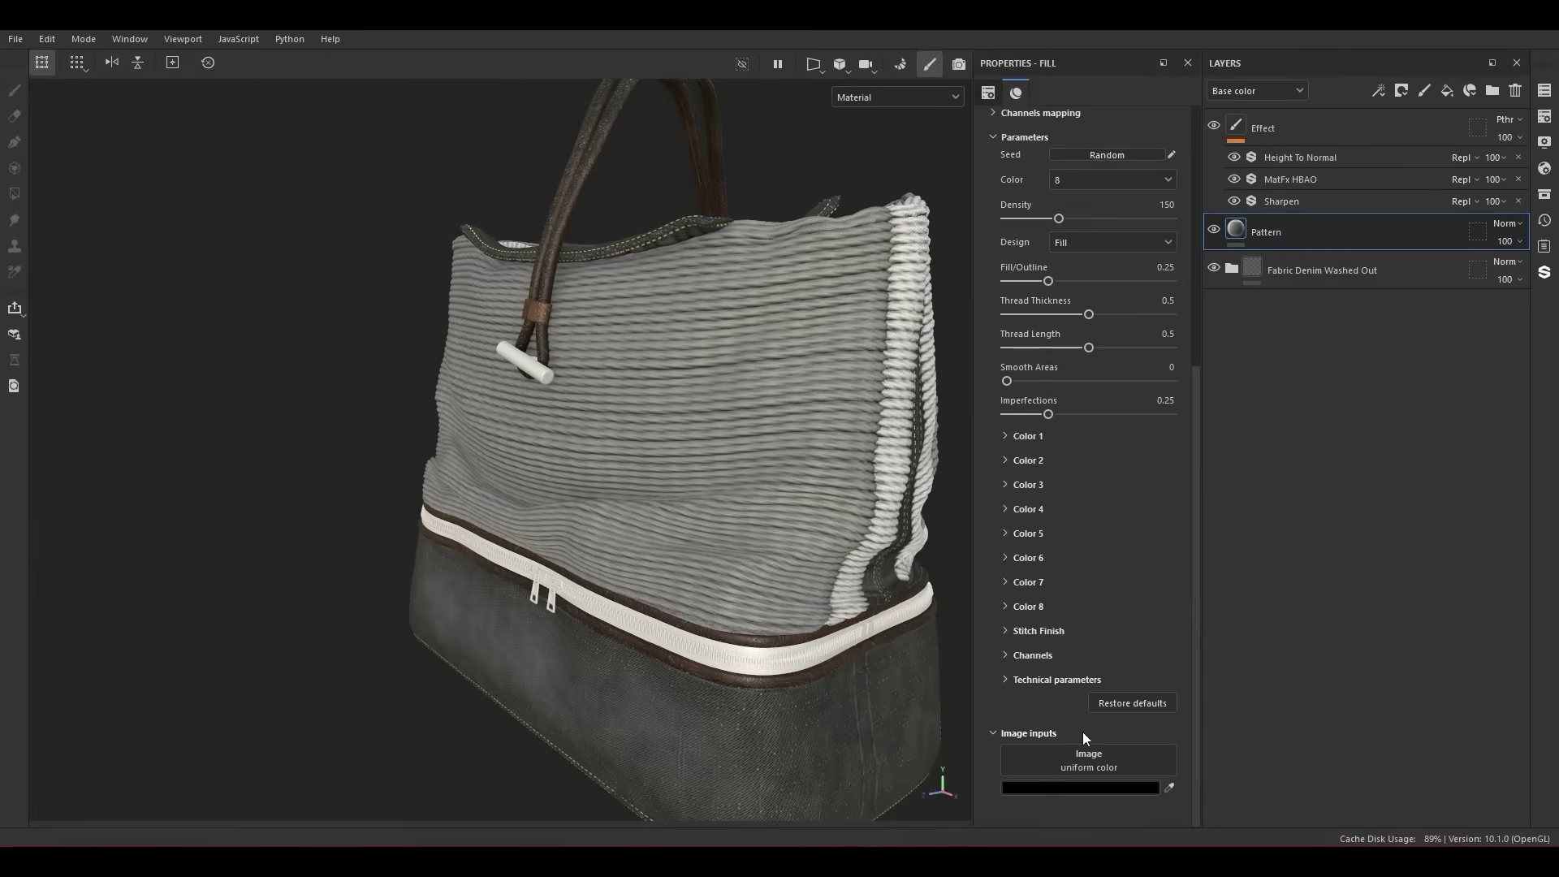
left_click_drag(1558, 609, 1056, 775)
left_click_drag(958, 520, 853, 431, "alt")
scroll(1045, 393, "up", 4)
scroll(1048, 245, "up", 2)
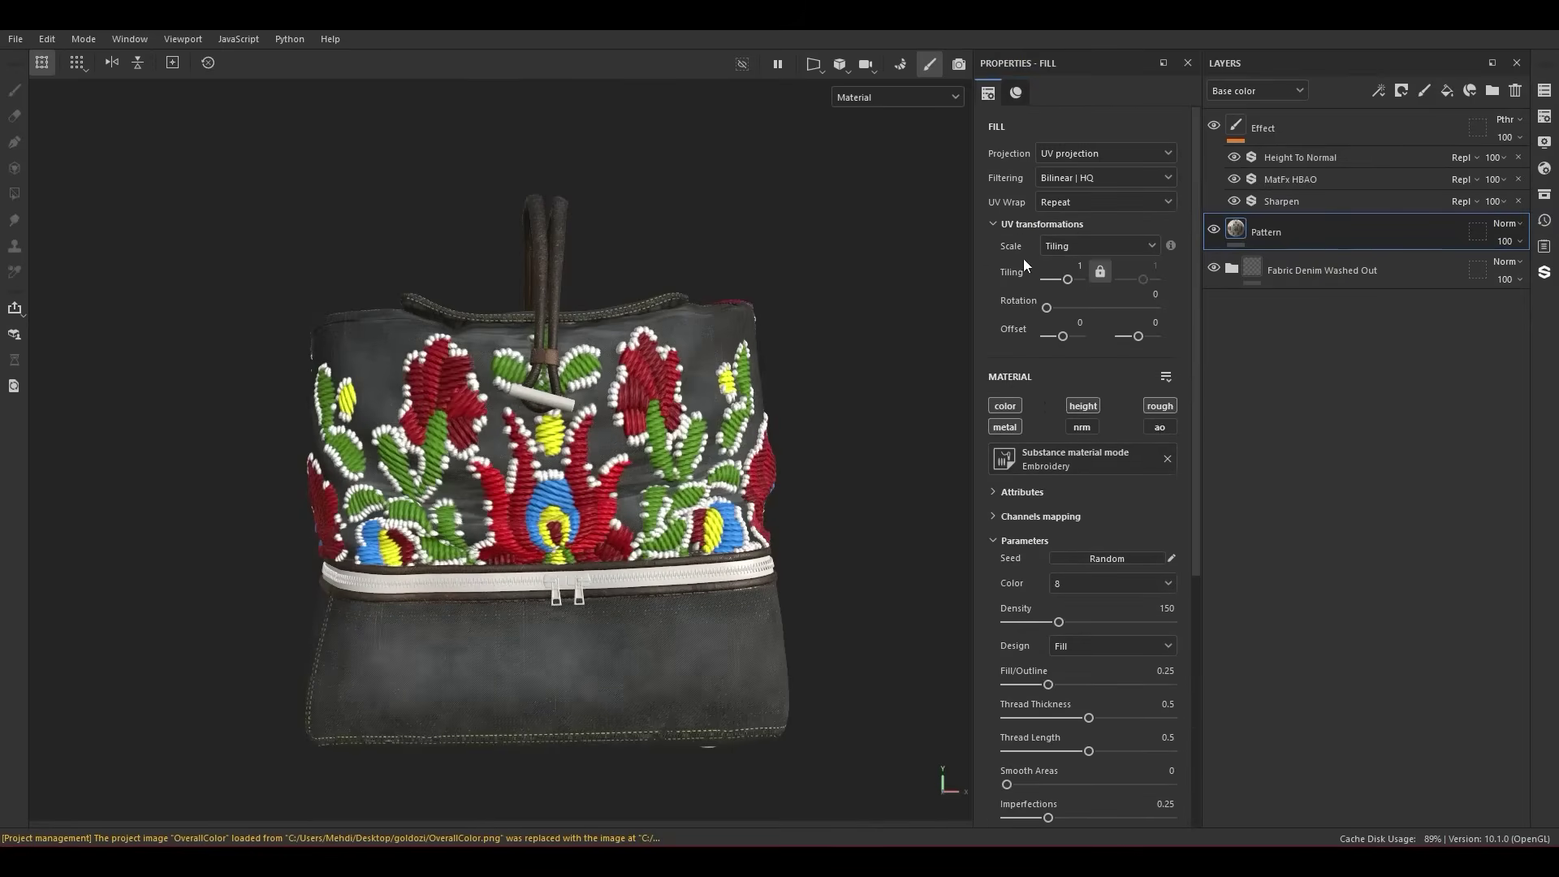
Step: Set the Pattern layer's UV wrap to None and fit the embroidery onto the bag's upper front panel, with horizontal tiling about 1.86
left_click(1056, 203)
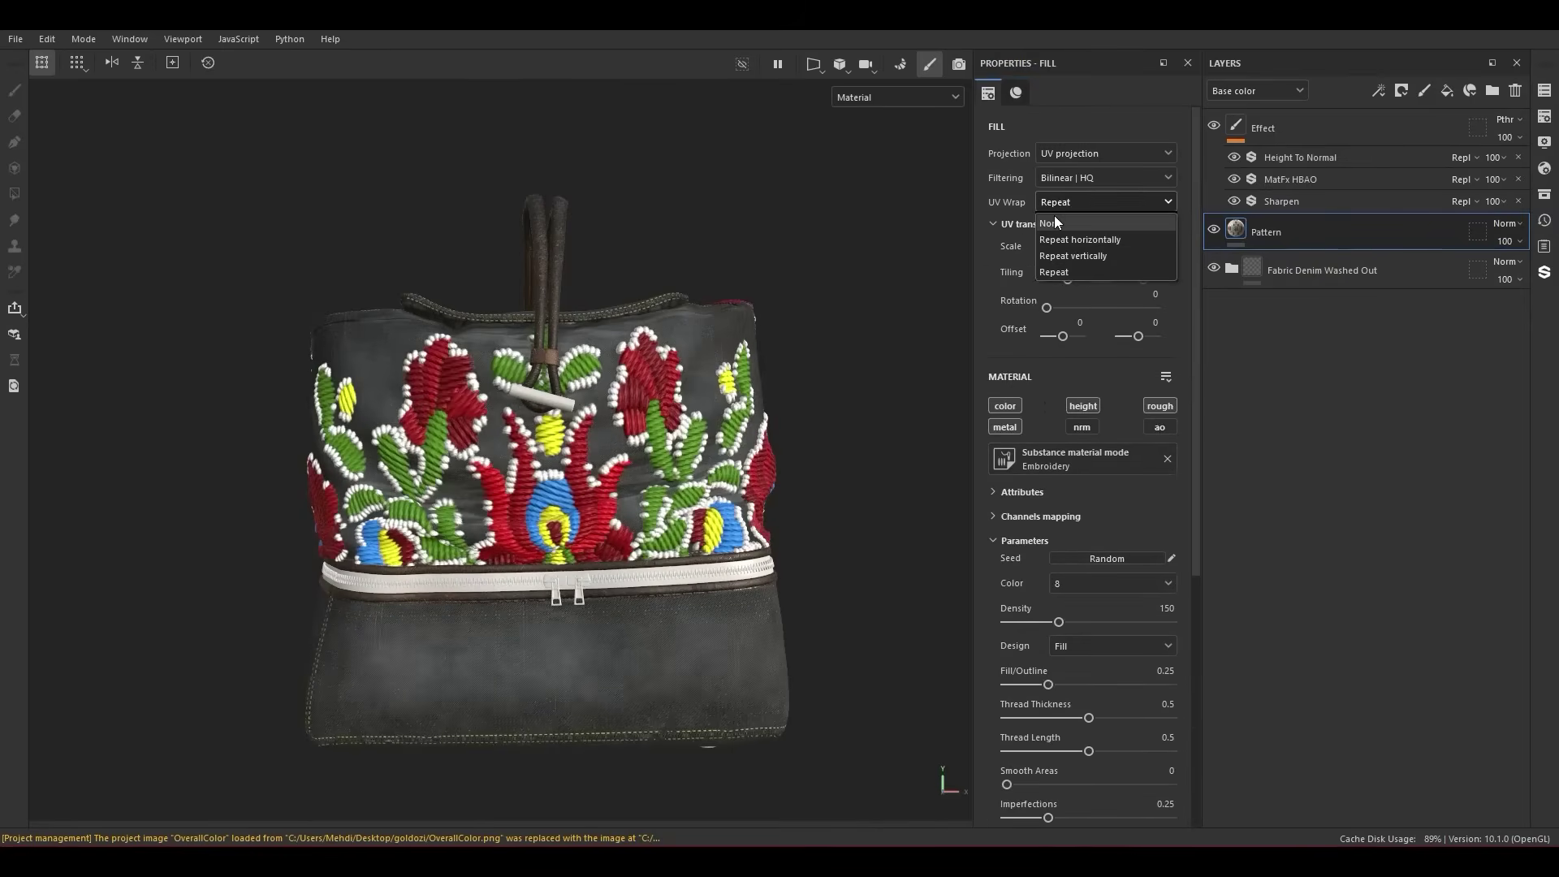
left_click(1053, 222)
key("F2")
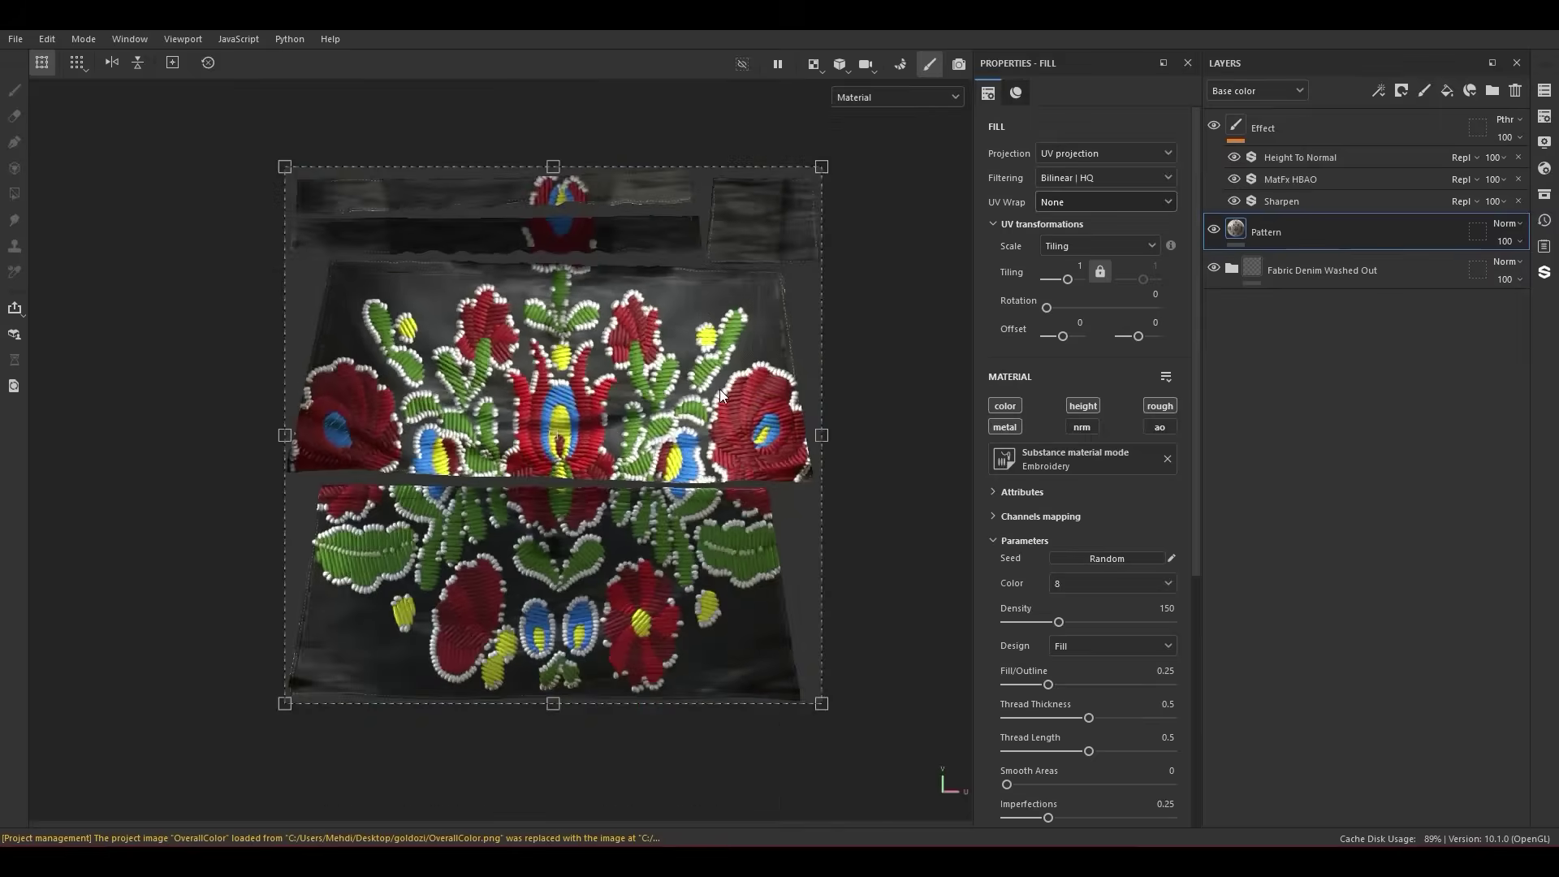
left_click_drag(567, 439, 583, 290)
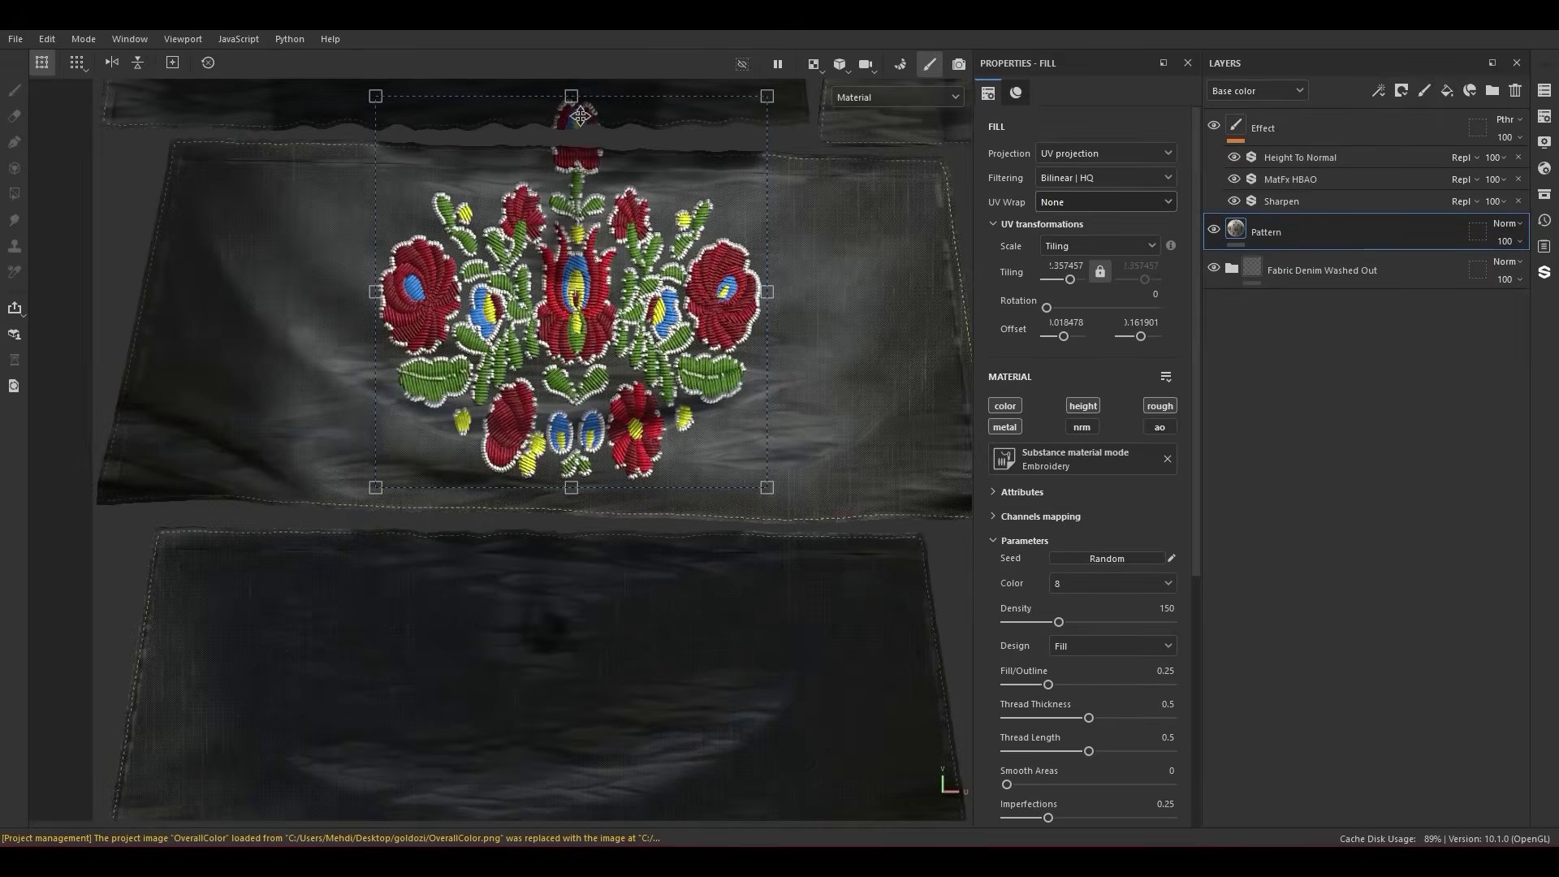
left_click_drag(571, 97, 571, 173)
left_click_drag(768, 173, 815, 173)
left_click_drag(814, 332, 806, 332)
left_click_drag(566, 173, 568, 163)
left_click_drag(595, 268, 595, 255)
key("F2")
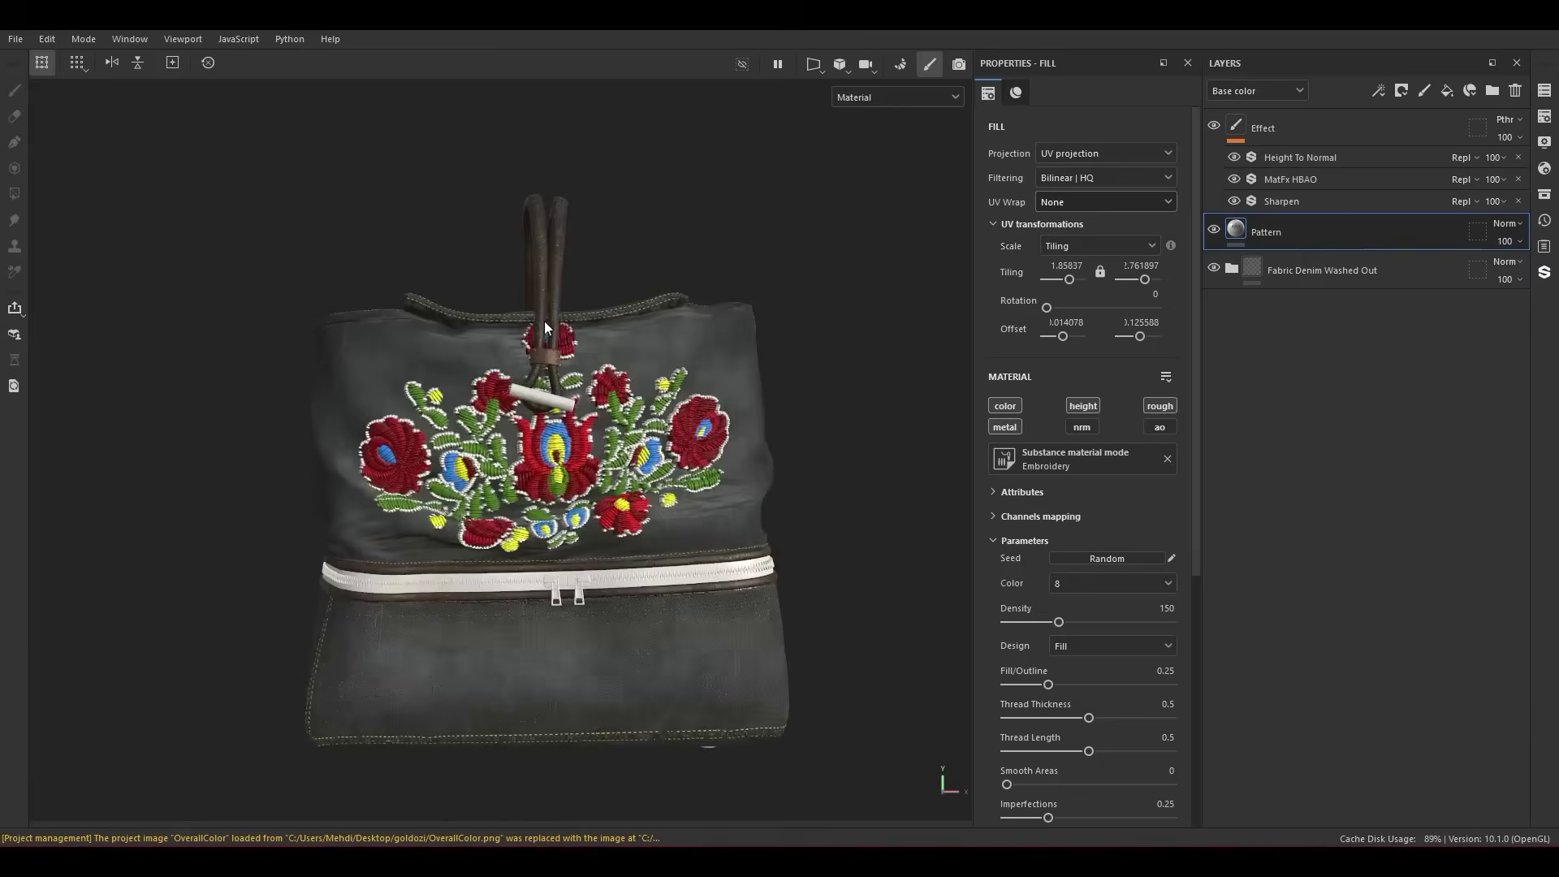
Step: Try the custom color option in the Embroidery material's Stitch Finish settings and turn it off again
scroll(1007, 544, "down", 4)
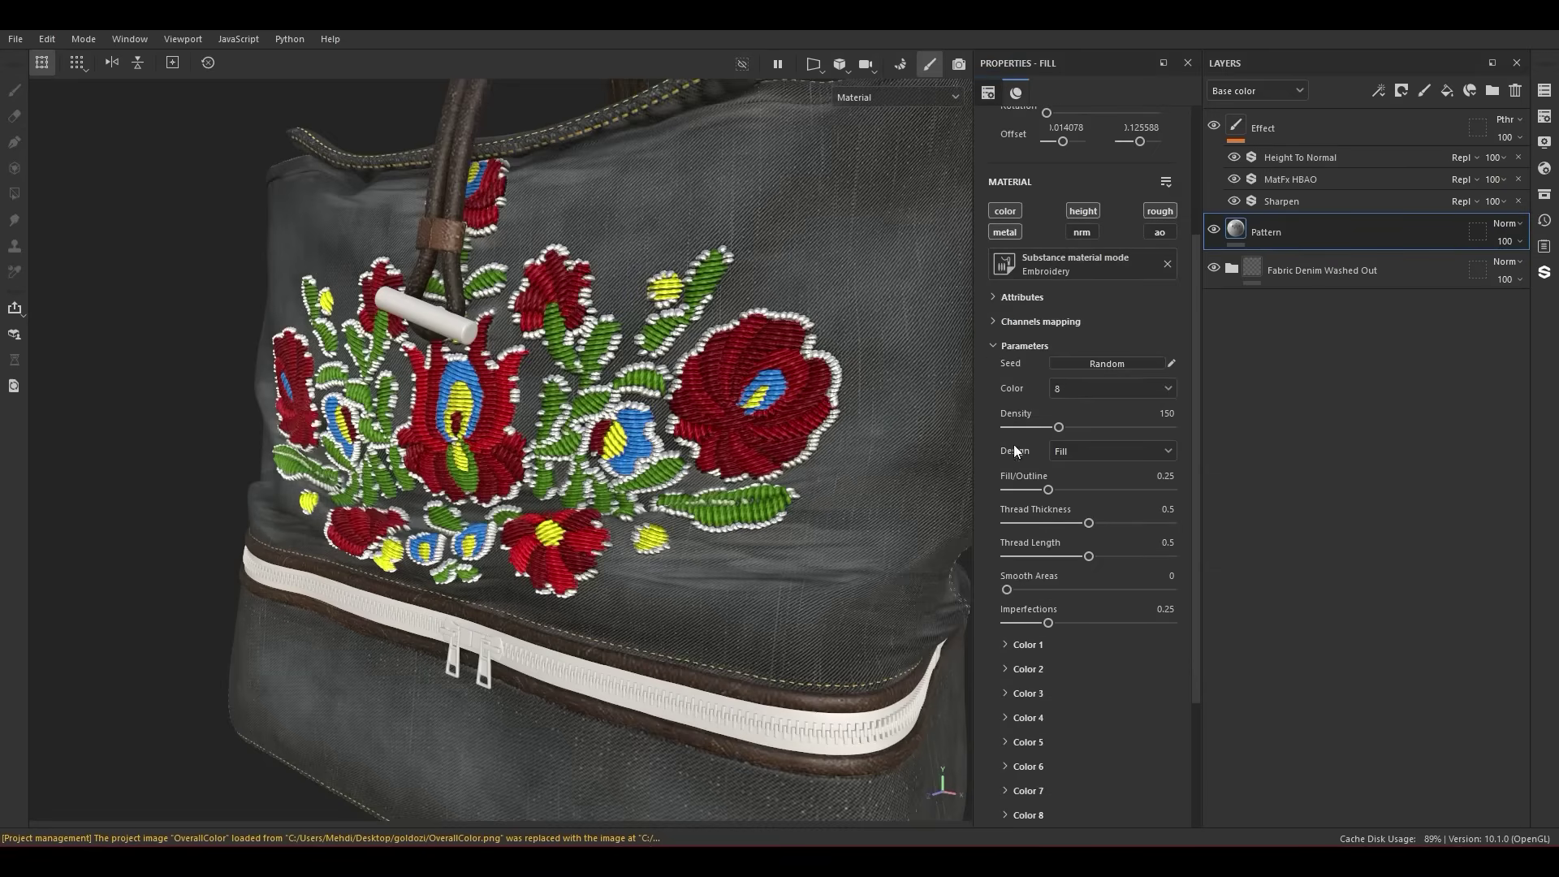
scroll(993, 638, "down", 3)
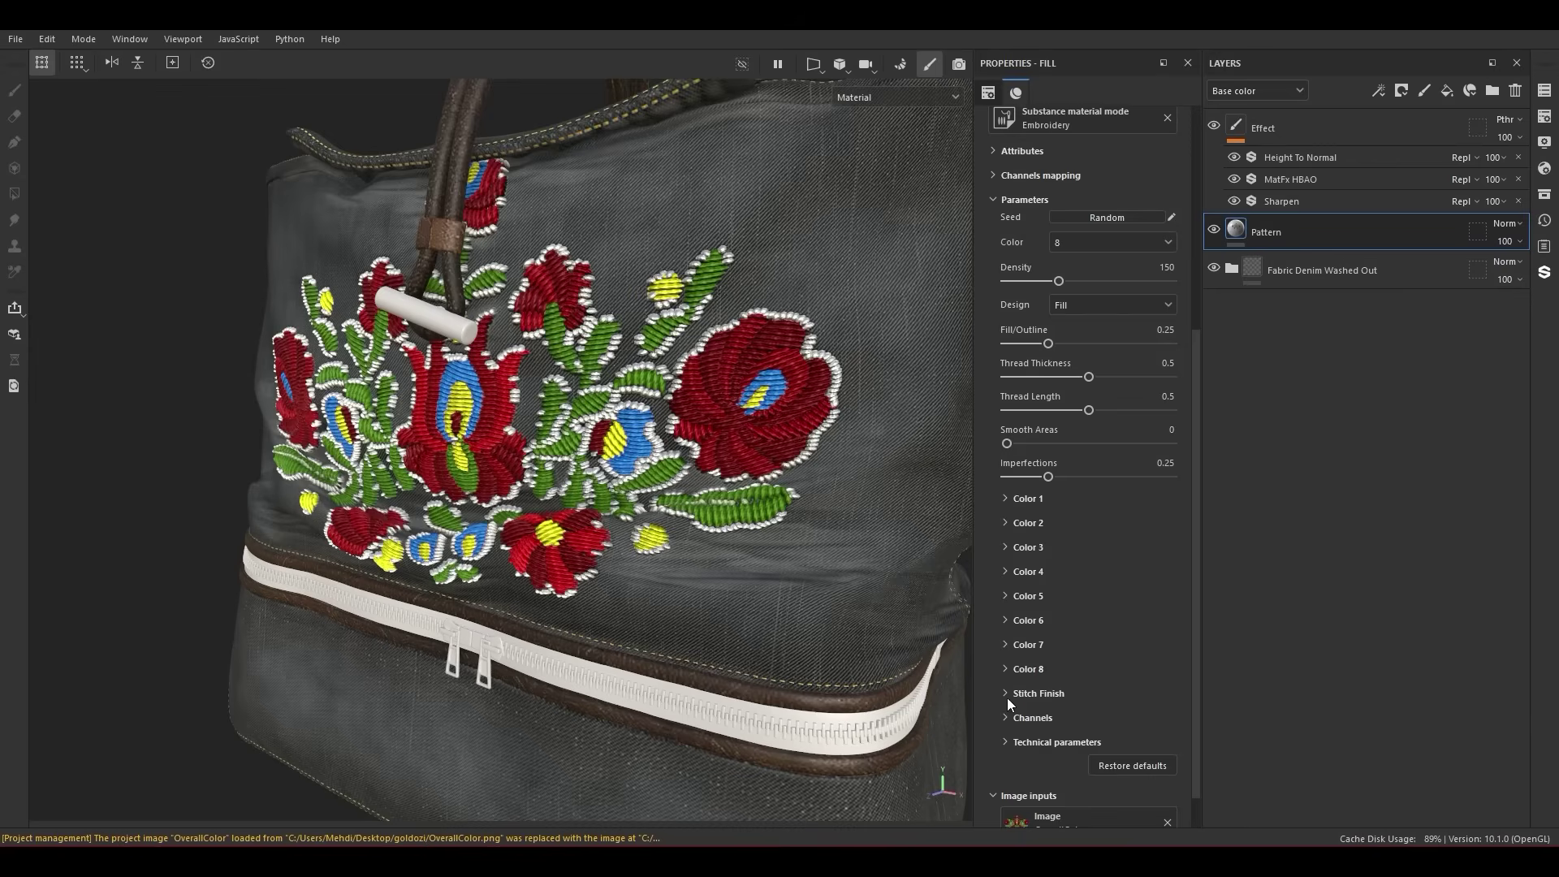
left_click(1034, 695)
scroll(1035, 700, "down", 1)
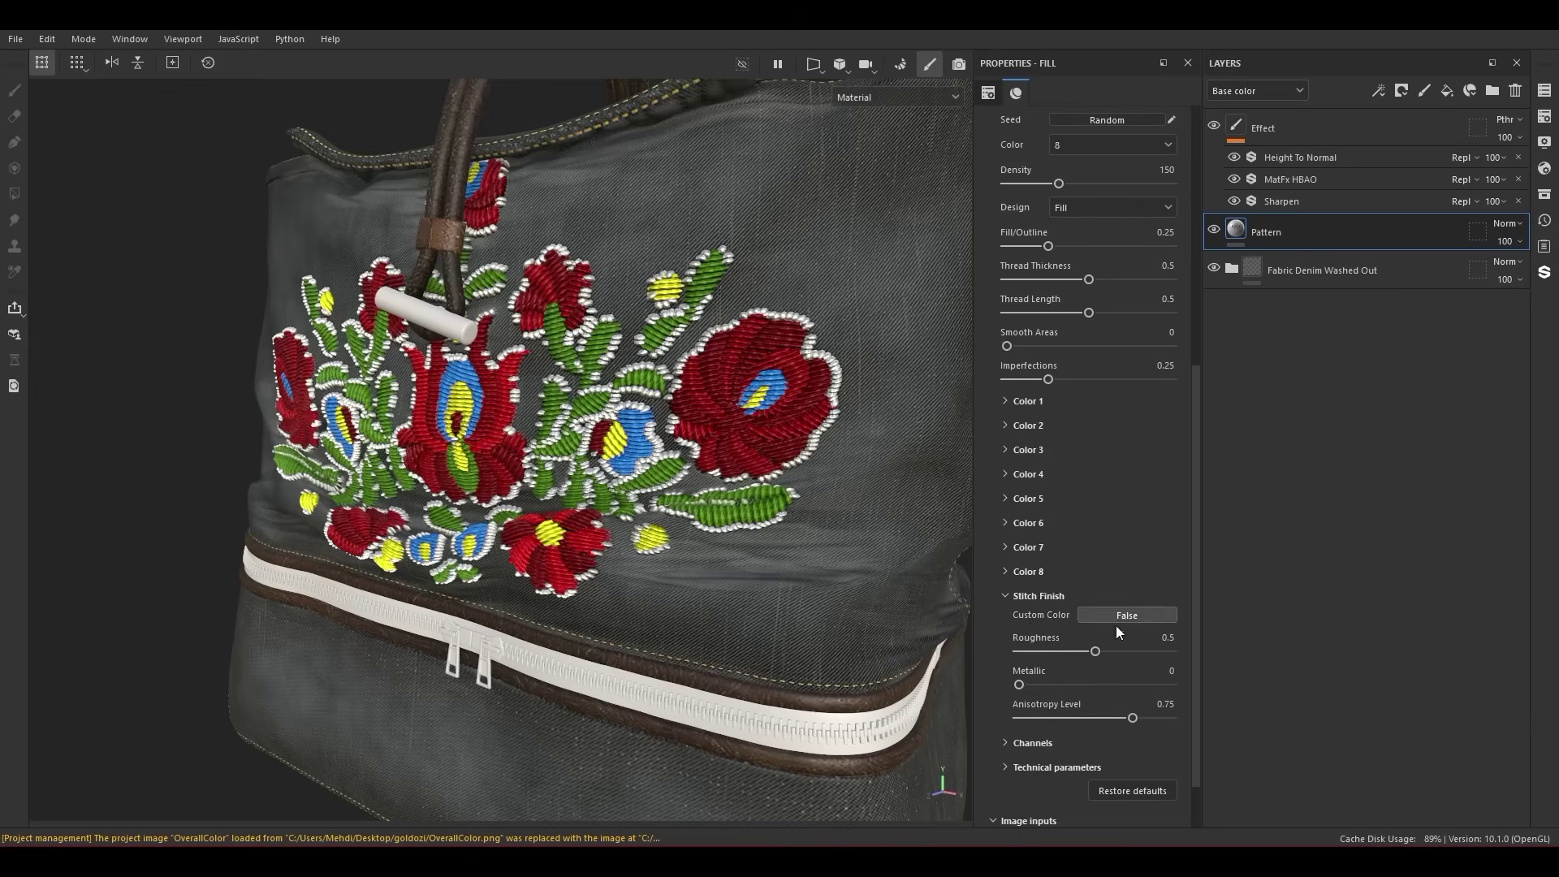
left_click(1085, 617)
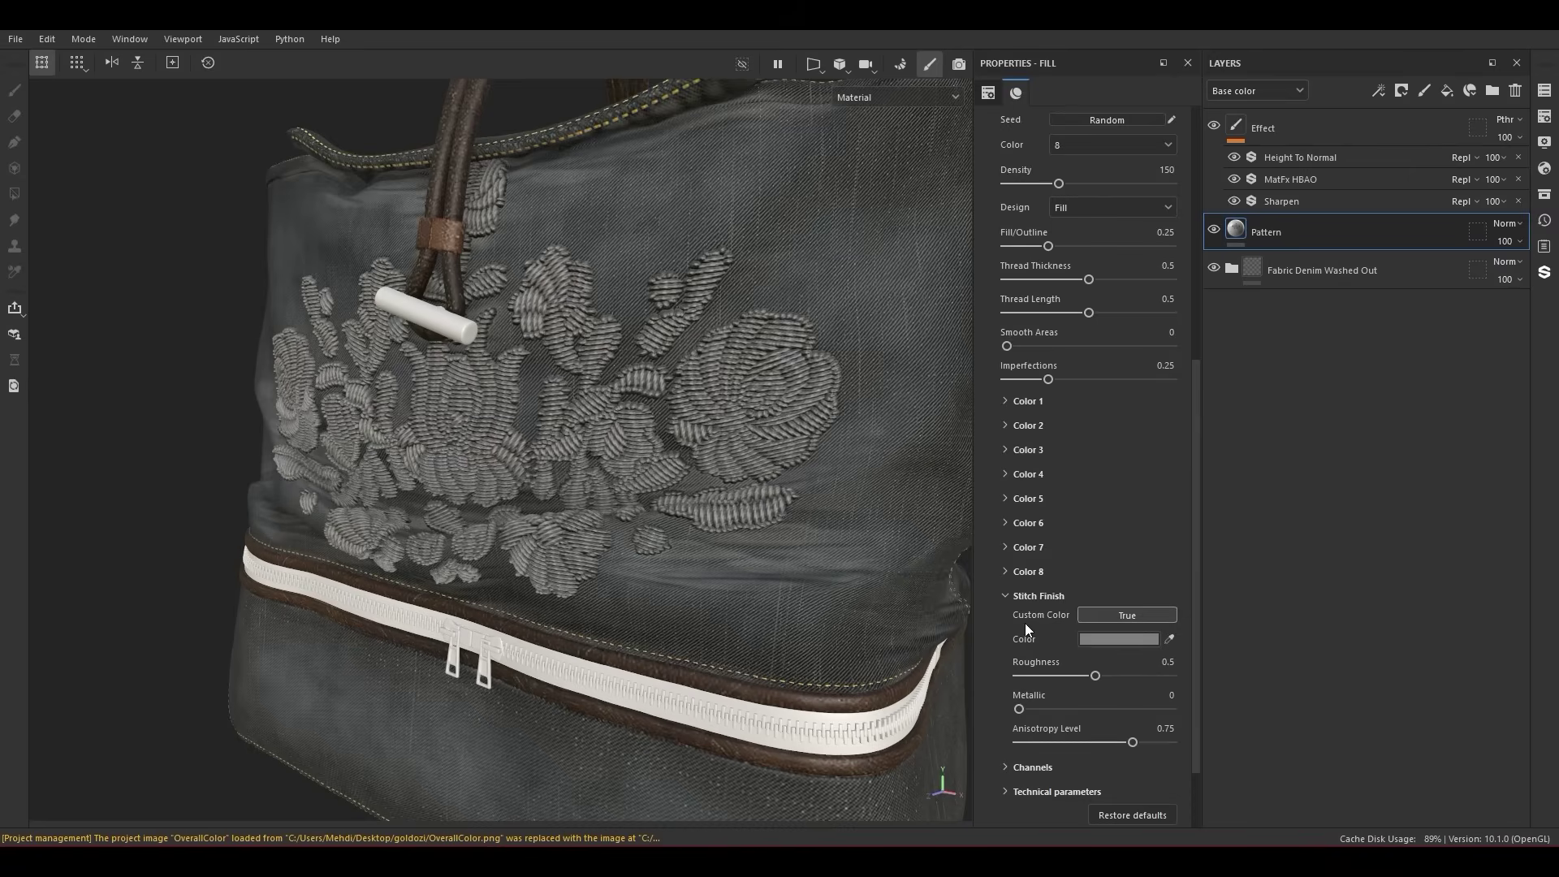
scroll(1056, 689, "down", 3)
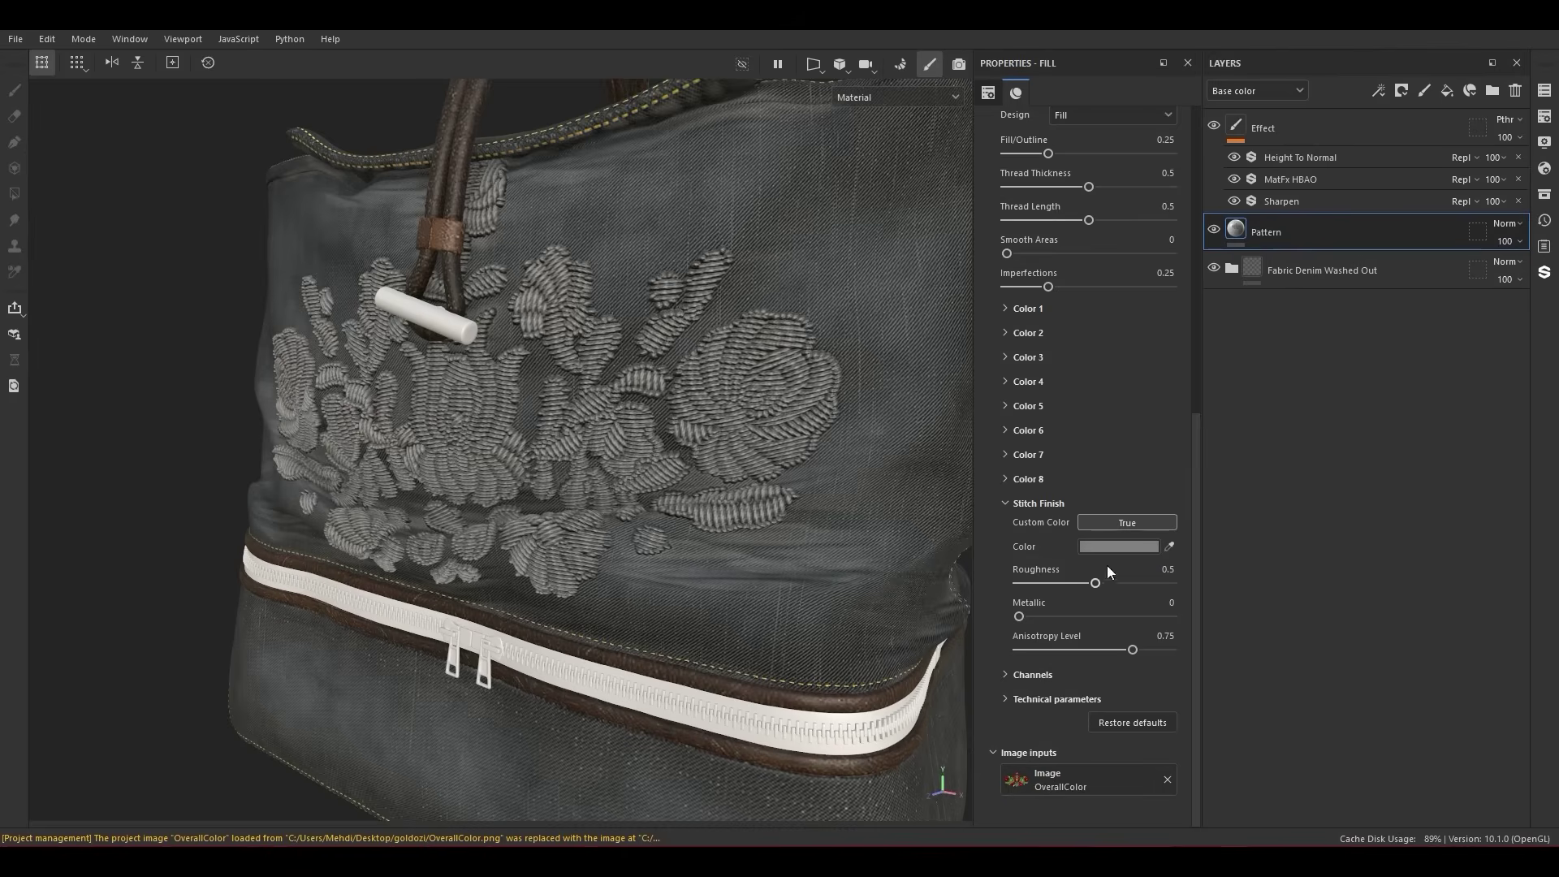
left_click(1108, 523)
Step: Set the Color 1 stitch height of the Embroidery material to 0.7
left_click(1024, 456)
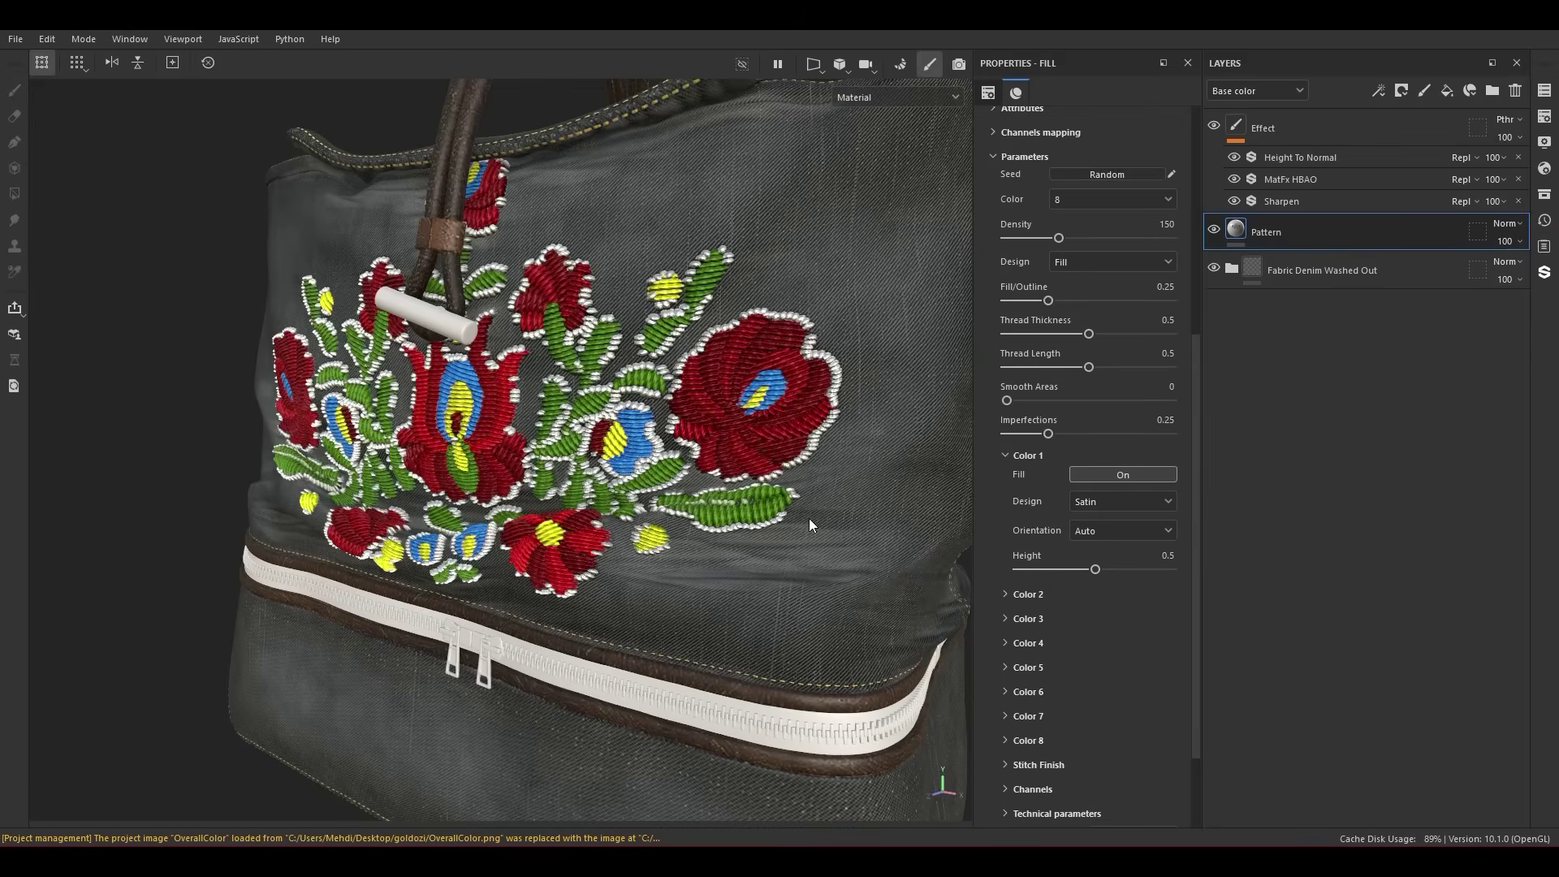
scroll(802, 456, "up", 5)
left_click_drag(794, 382, 633, 410, "alt")
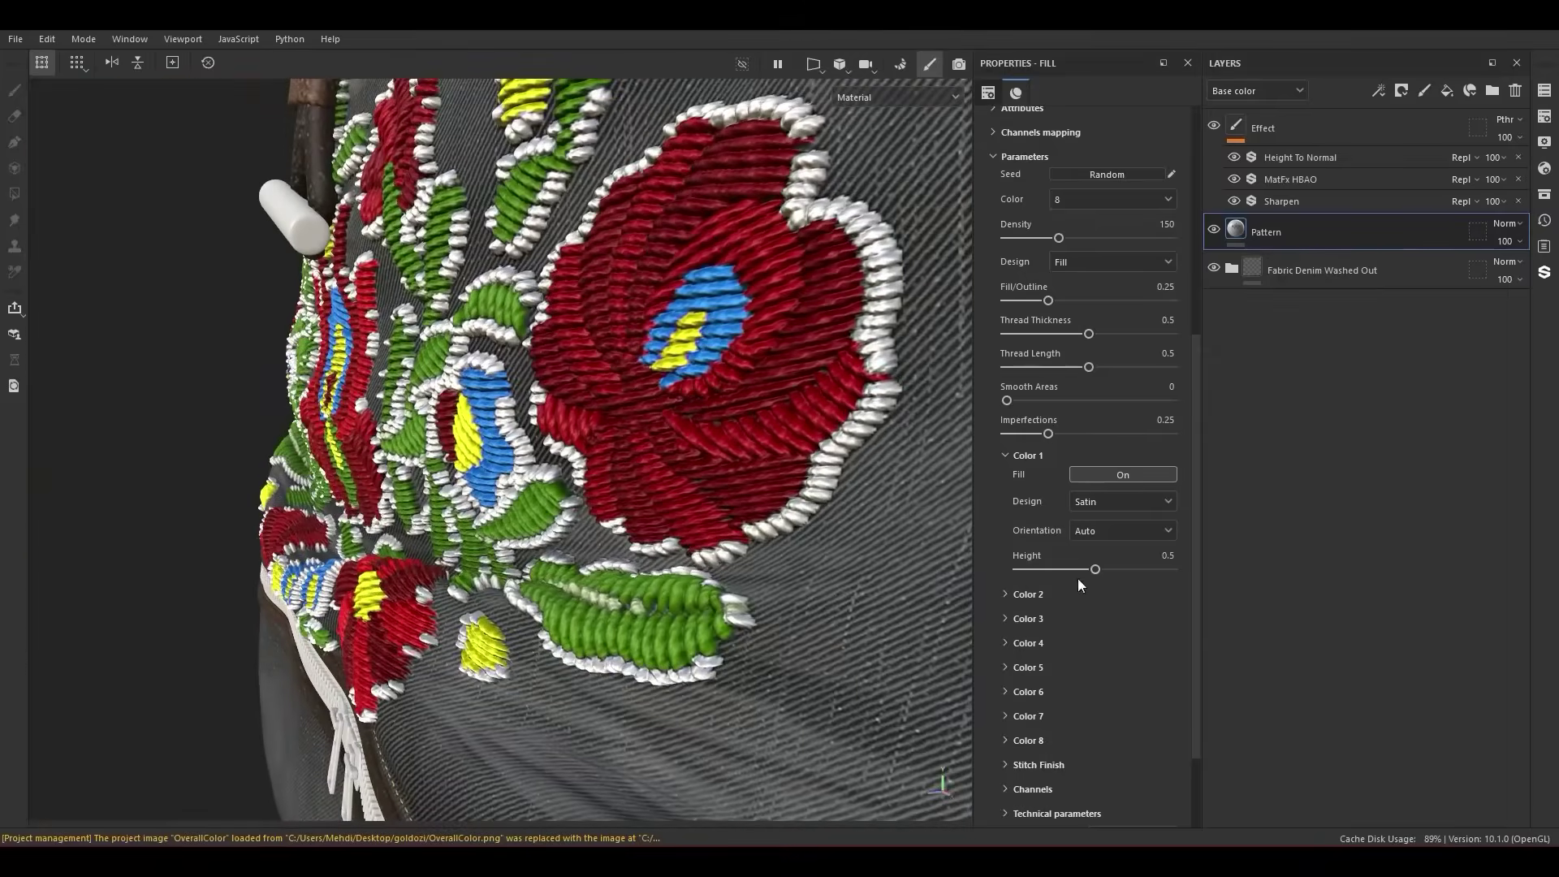
mouse_move(1095, 569)
left_mouse_down()
mouse_move(1148, 563)
mouse_move(1030, 569)
mouse_move(1124, 564)
left_mouse_up()
left_click_drag(735, 597, 546, 628, "alt")
Step: Review the main shader's displacement and tessellation settings and examine the raised stitches on the bag up close
left_click(1545, 168)
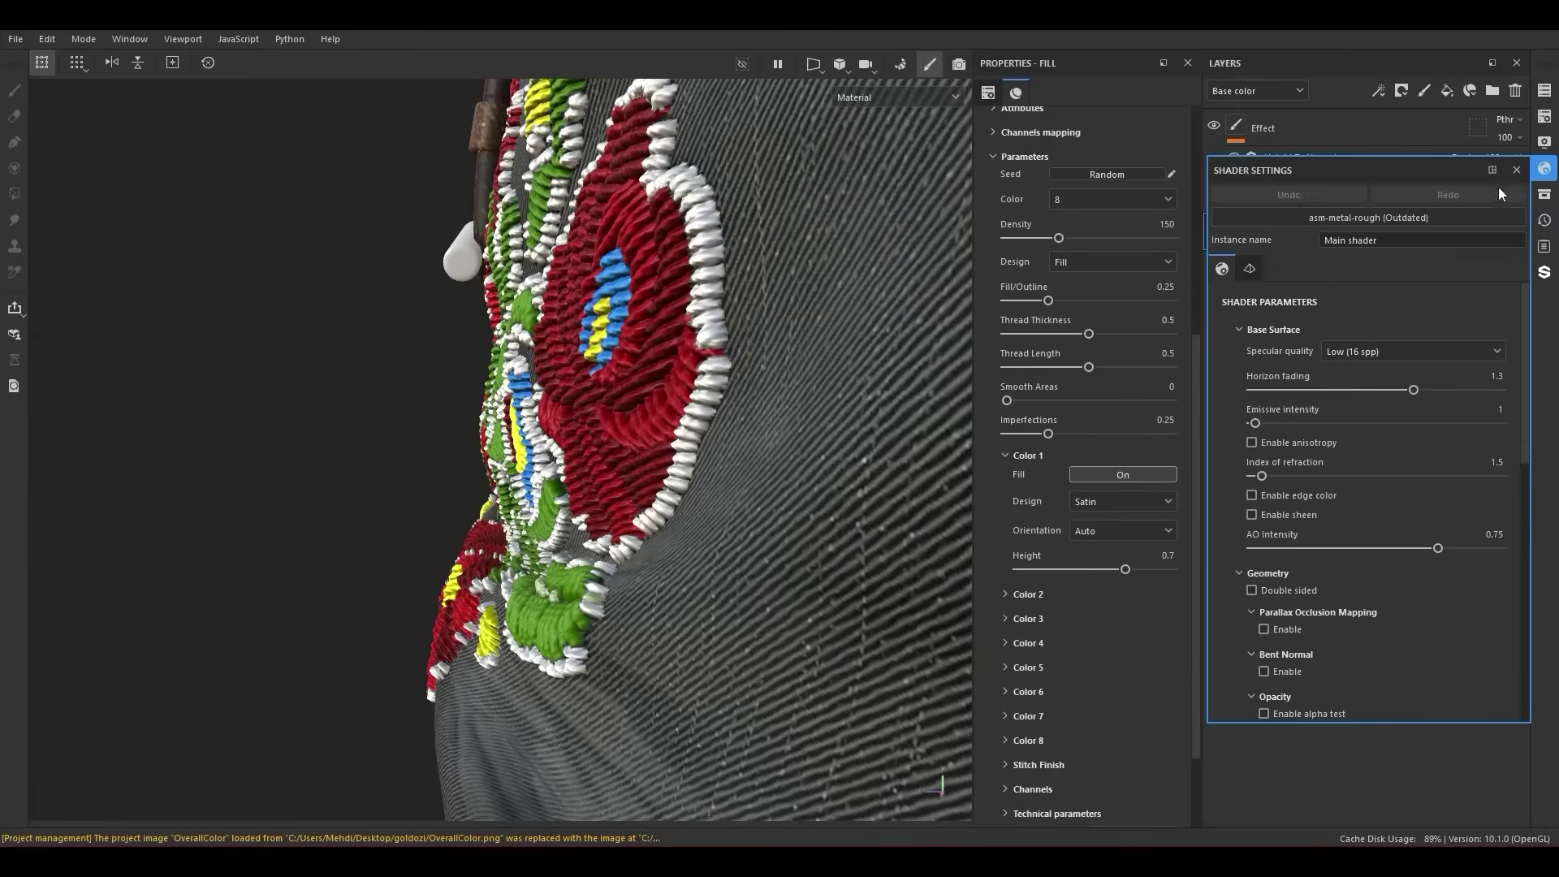
left_click(1250, 267)
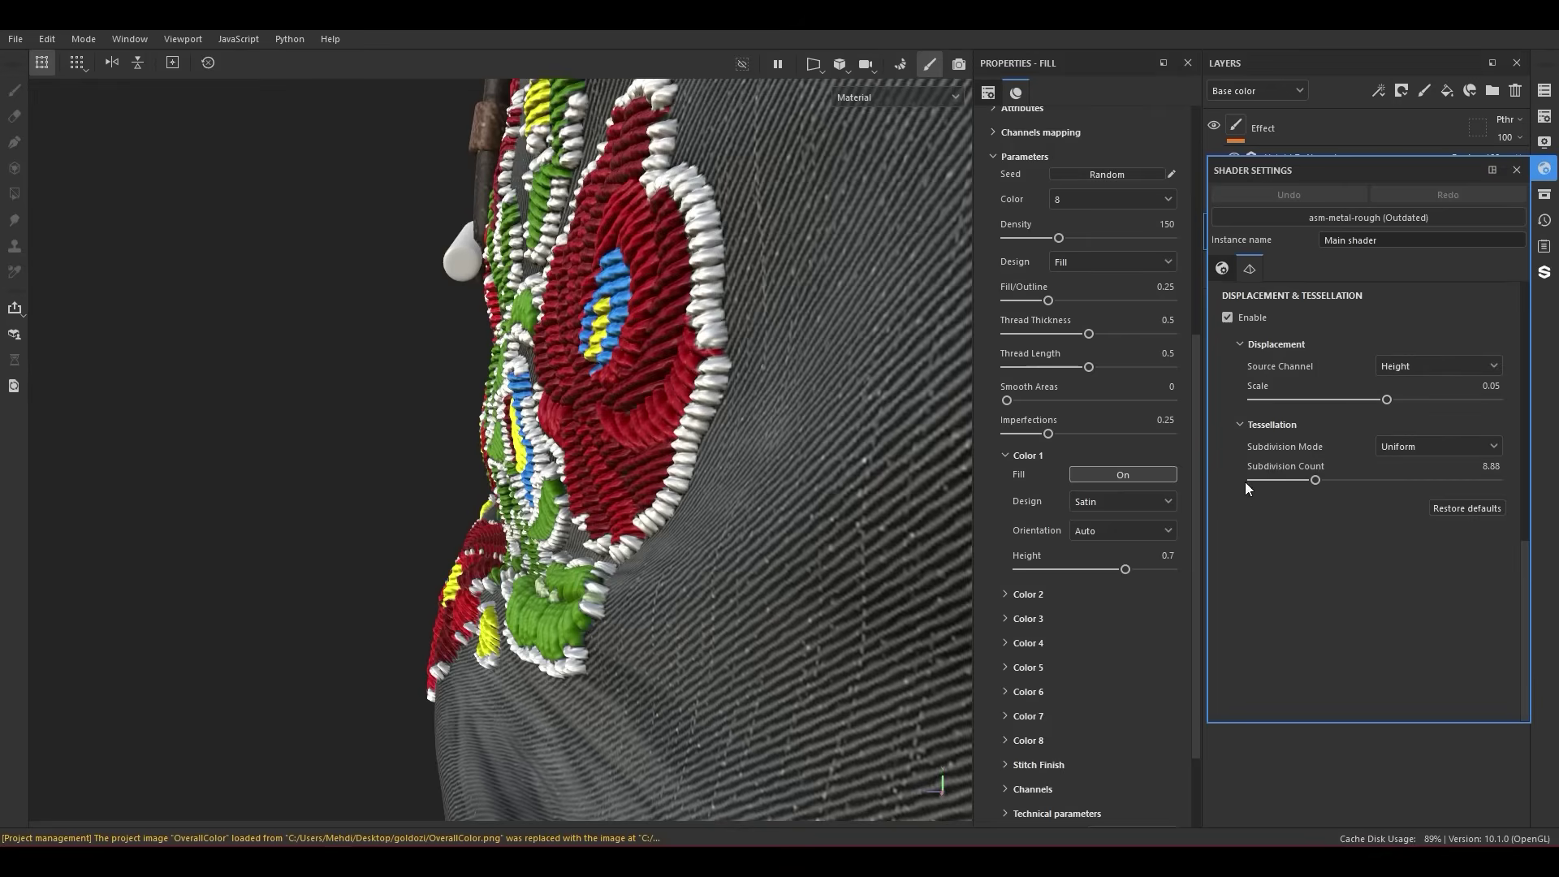
scroll(545, 635, "up", 4)
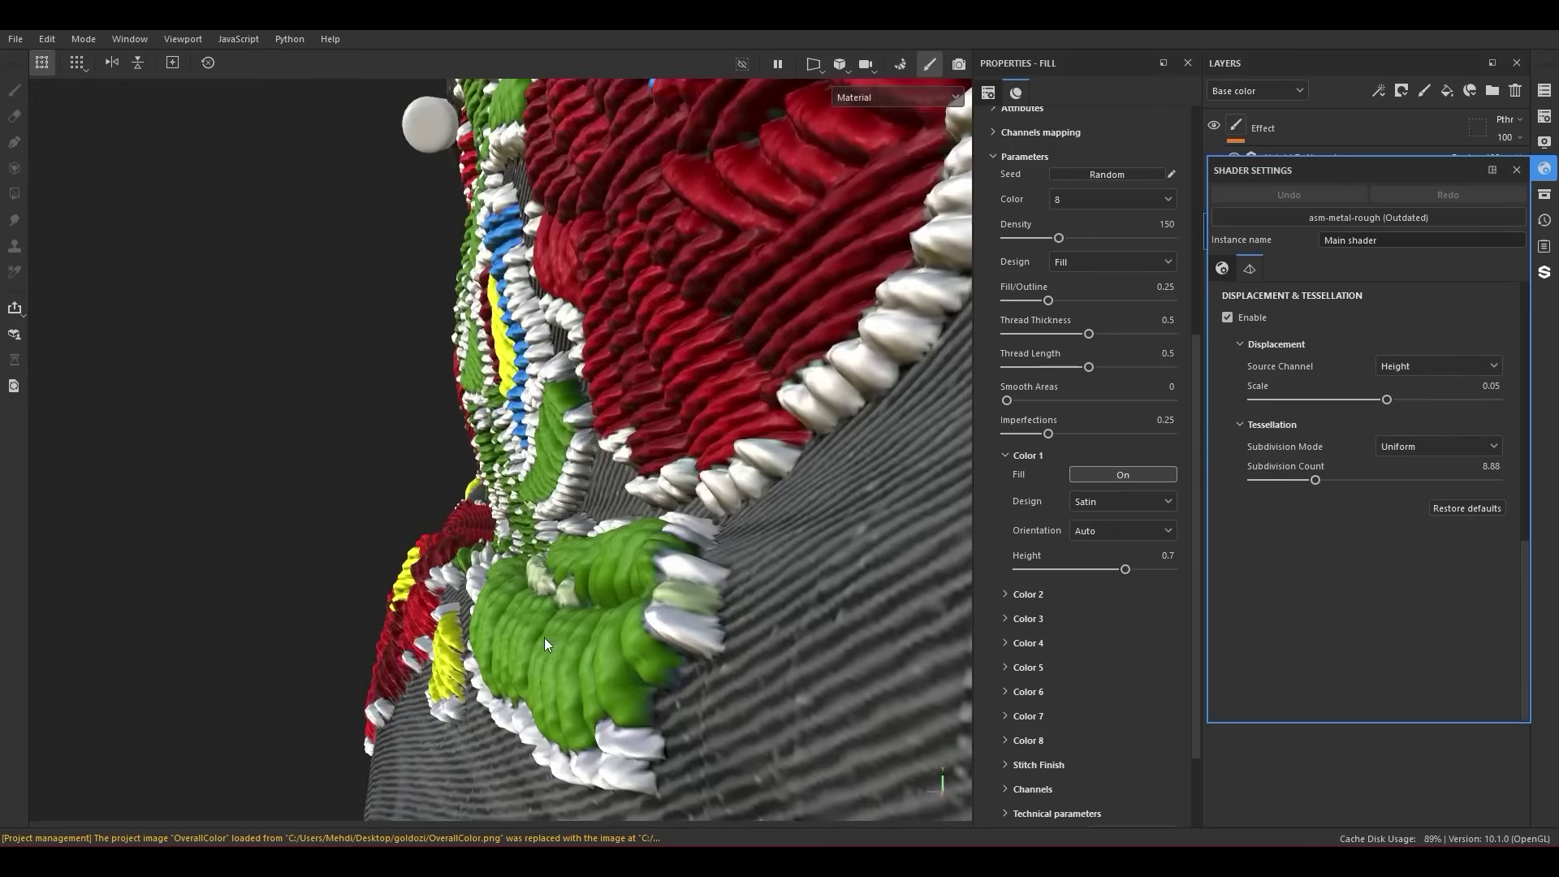
left_click_drag(610, 692, 599, 439, "alt")
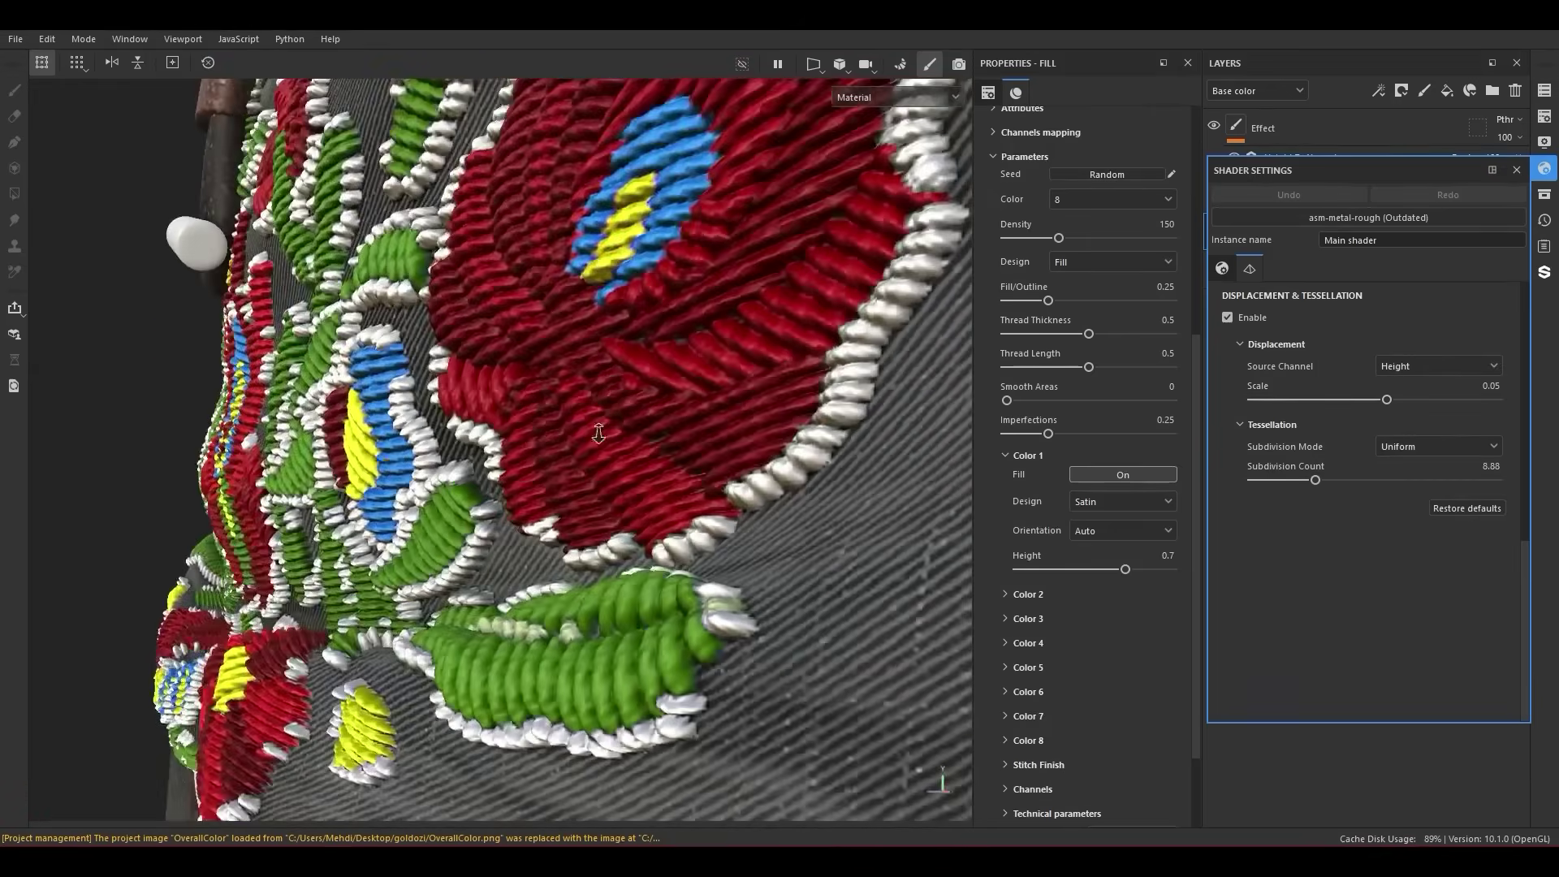
scroll(593, 423, "down", 3)
left_click(1516, 170)
Step: Try turning the Color 1 fill off and back on while examining the stitches on the bag
left_click(1089, 479)
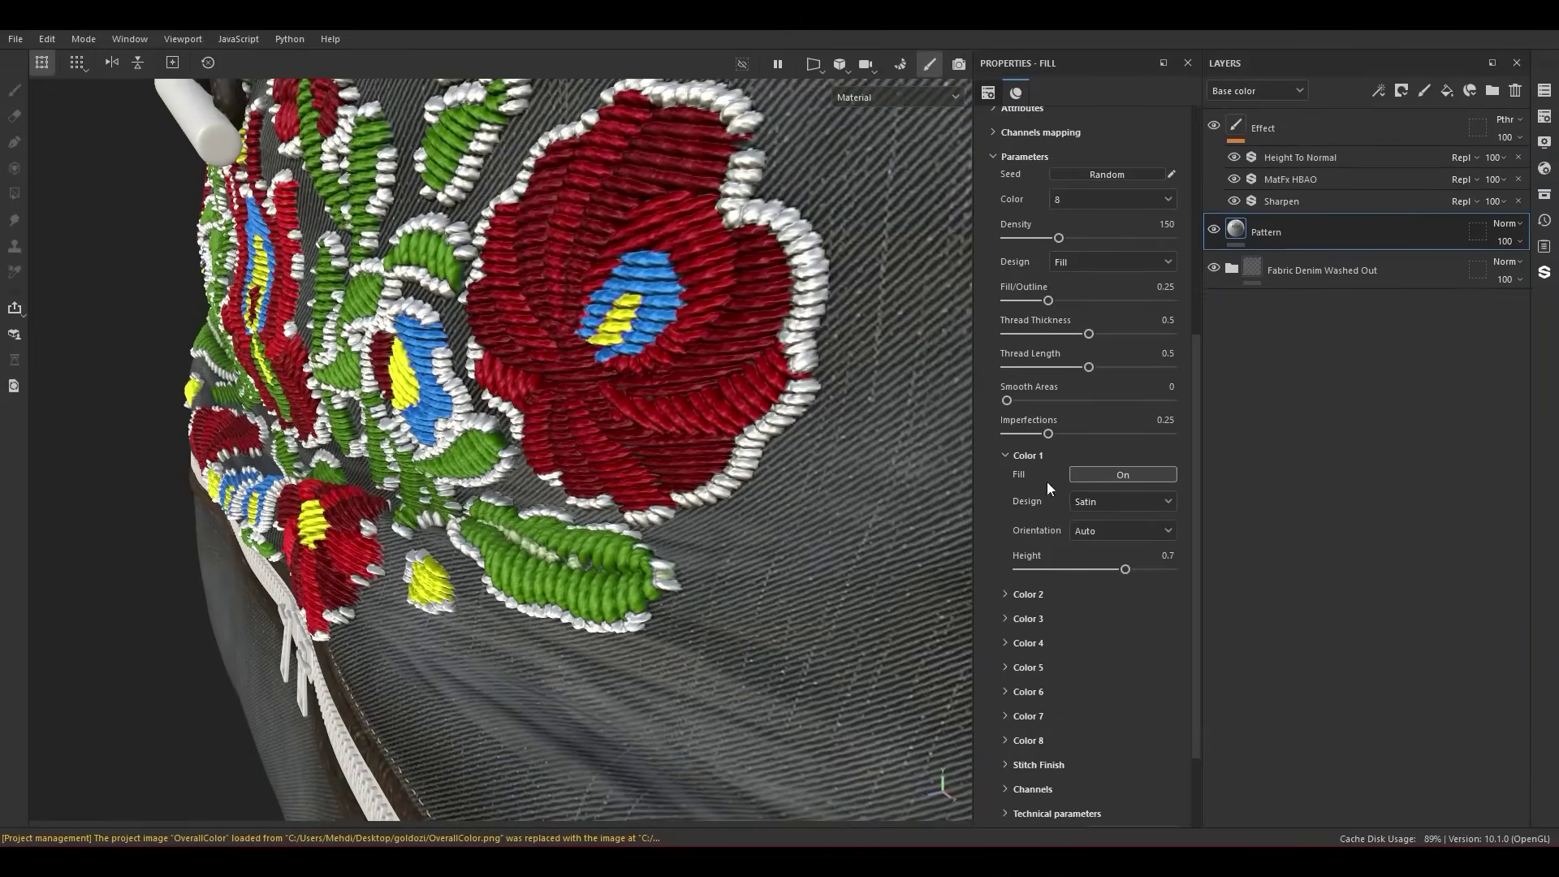
left_click(1094, 475)
left_click_drag(493, 529, 503, 544, "alt")
scroll(507, 552, "up", 3)
scroll(507, 552, "up", 3)
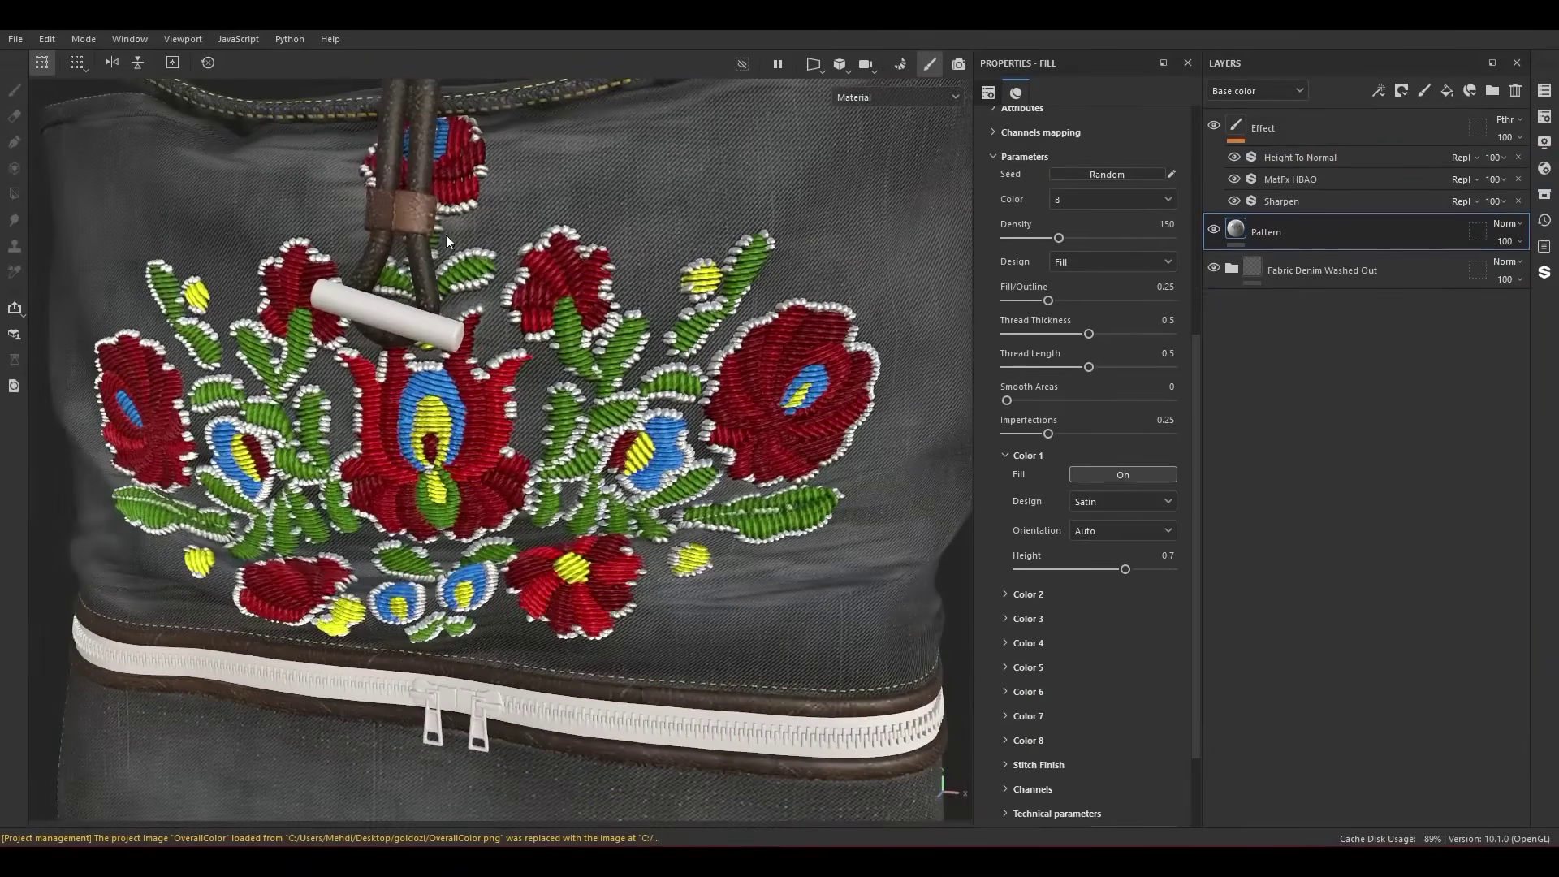
scroll(580, 455, "up", 6)
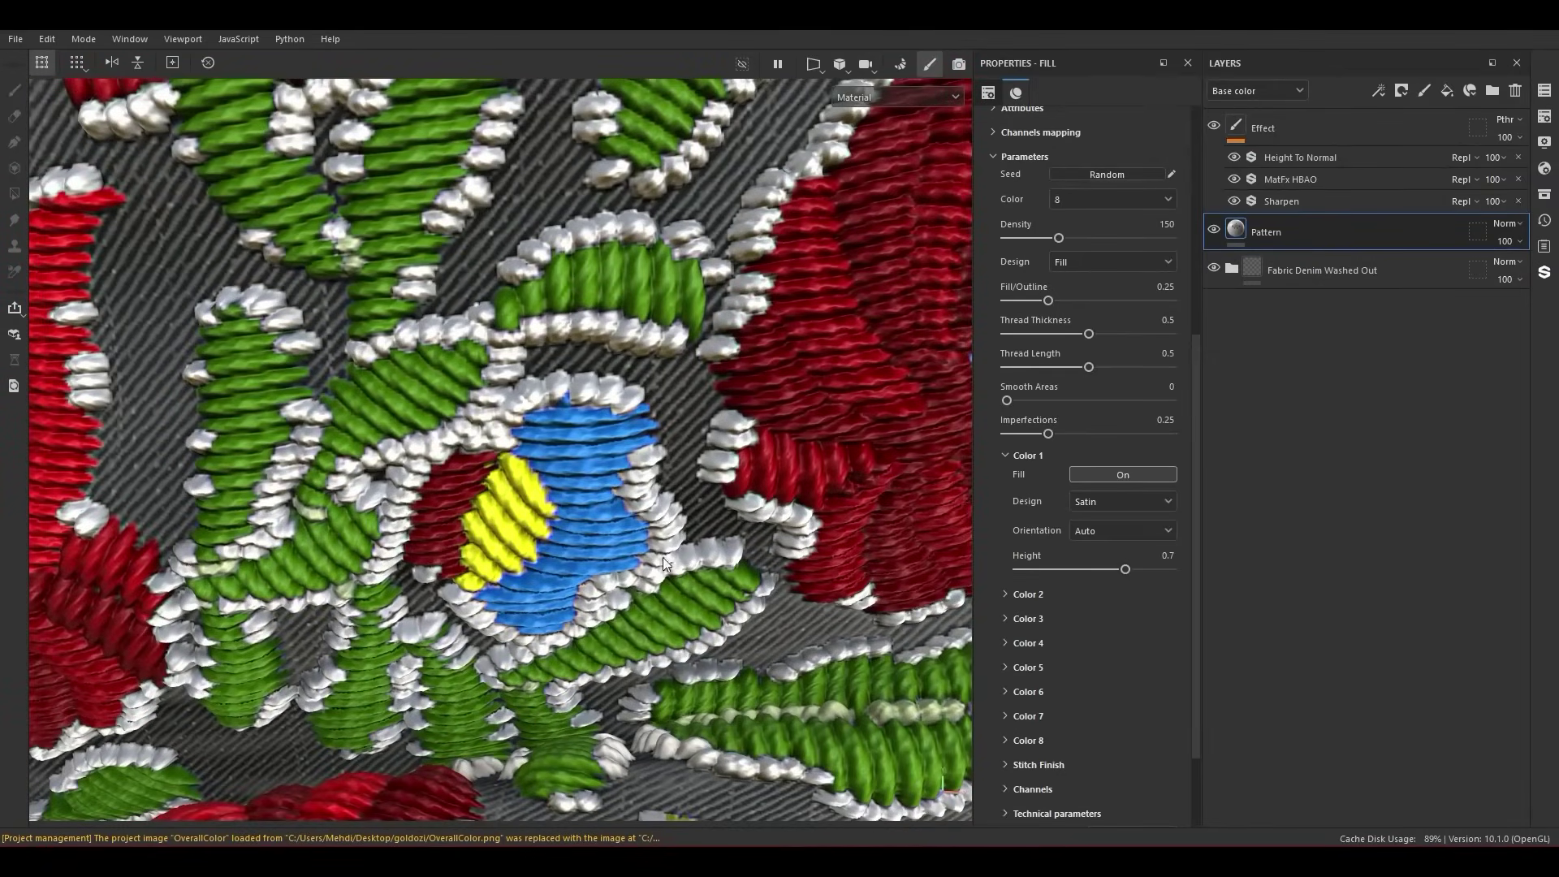
left_click(1090, 478)
left_click(1089, 479)
Step: Try the Split stitch design for Color 1, inspect the embroidery, and return the design to Satin
left_click(1096, 504)
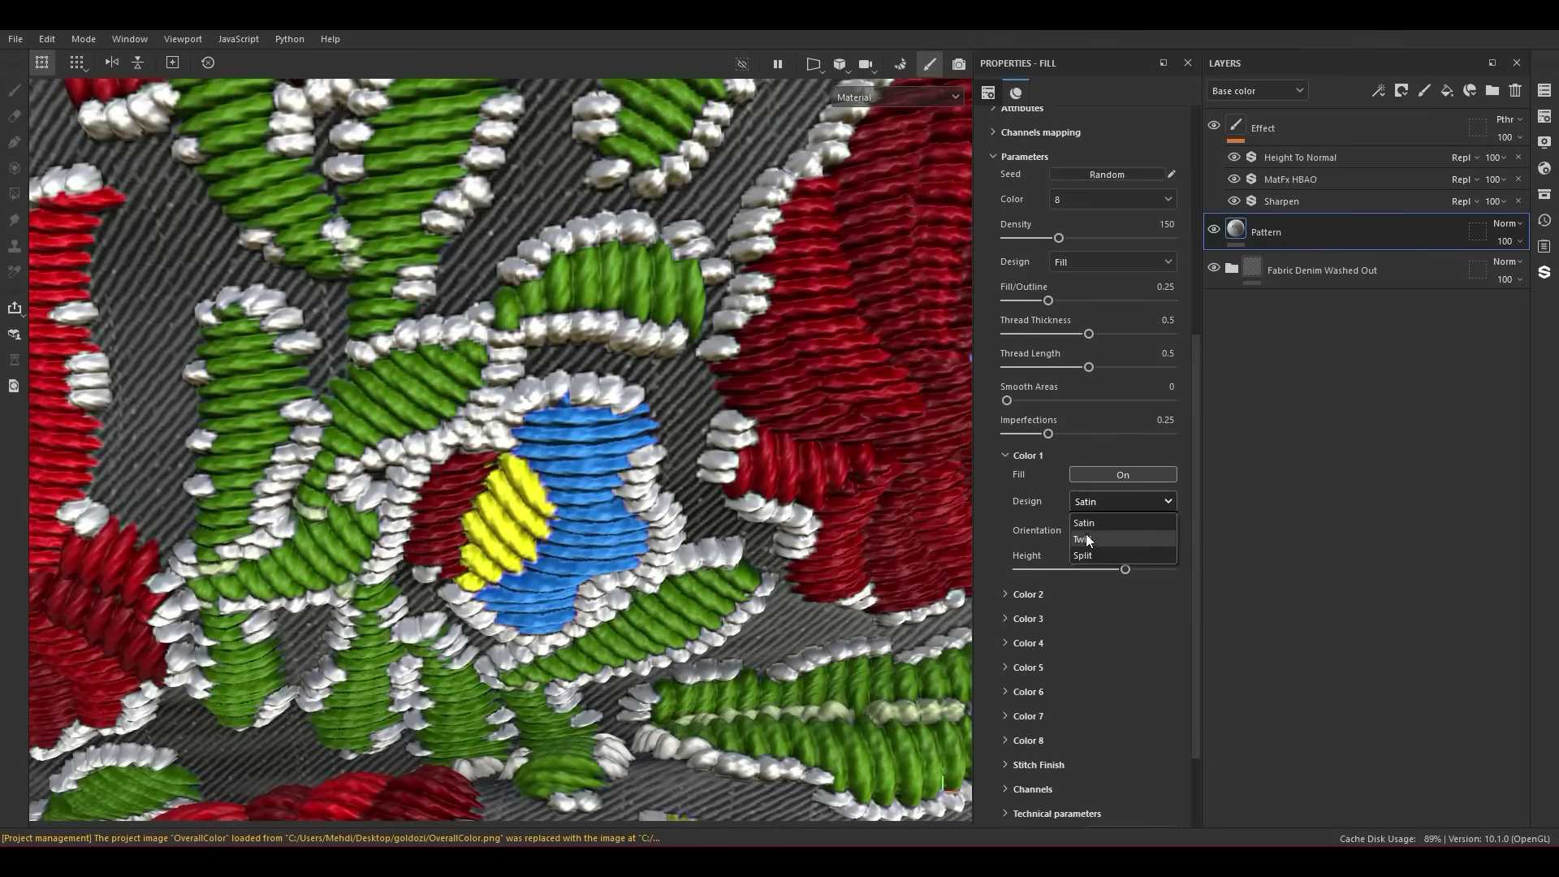
left_click(1084, 555)
scroll(520, 501, "down", 5)
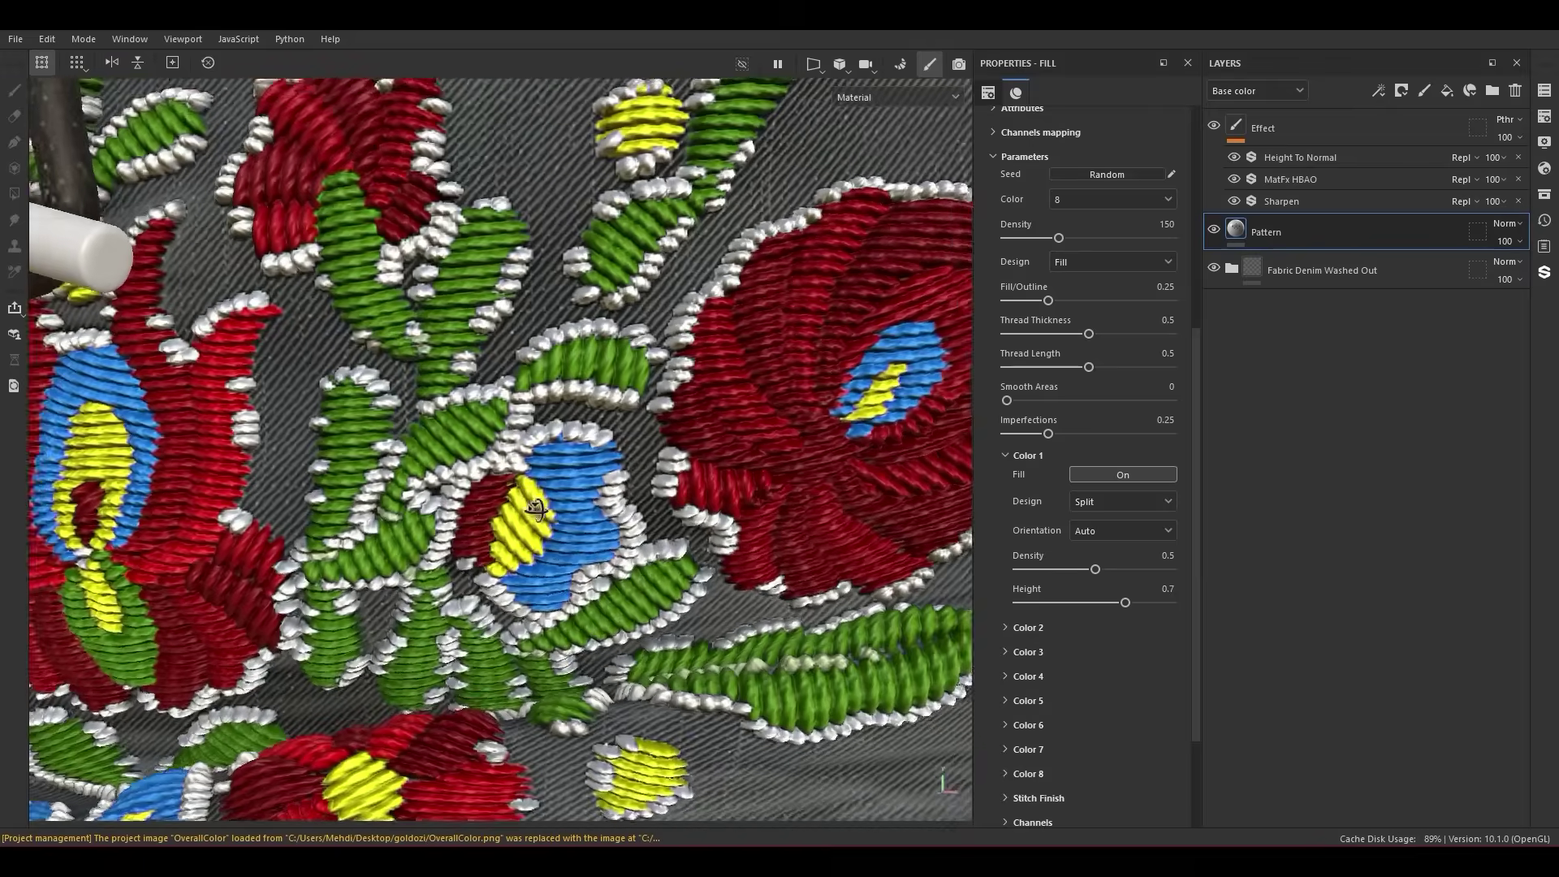
left_click_drag(811, 489, 707, 508, "alt")
left_click(1113, 508)
left_click(1087, 523)
left_click(1077, 530)
scroll(660, 544, "down", 4)
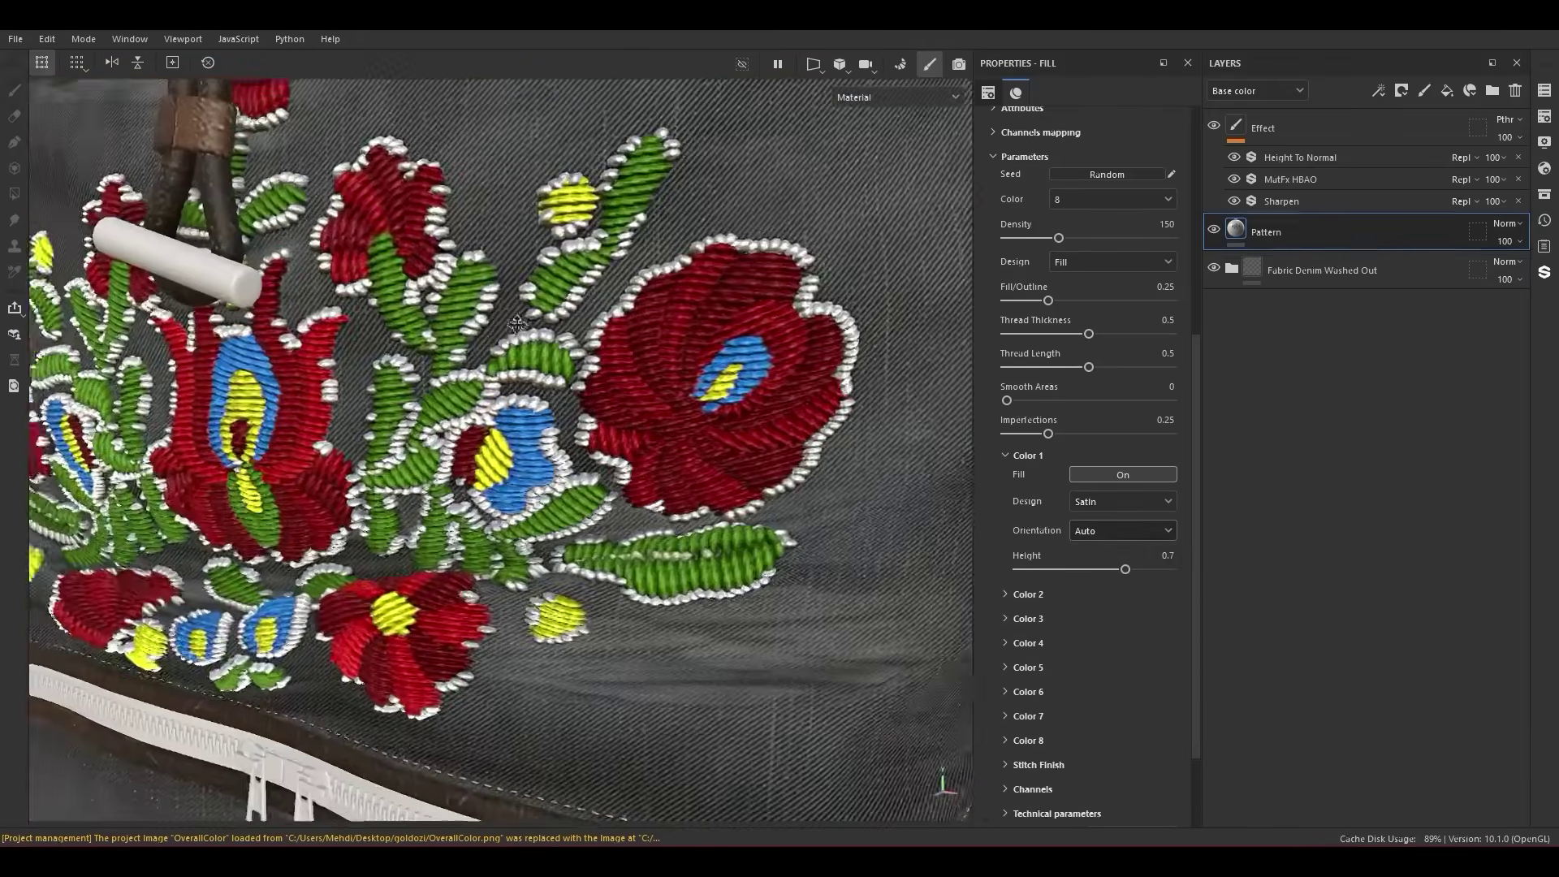
left_click_drag(650, 390, 765, 365, "alt")
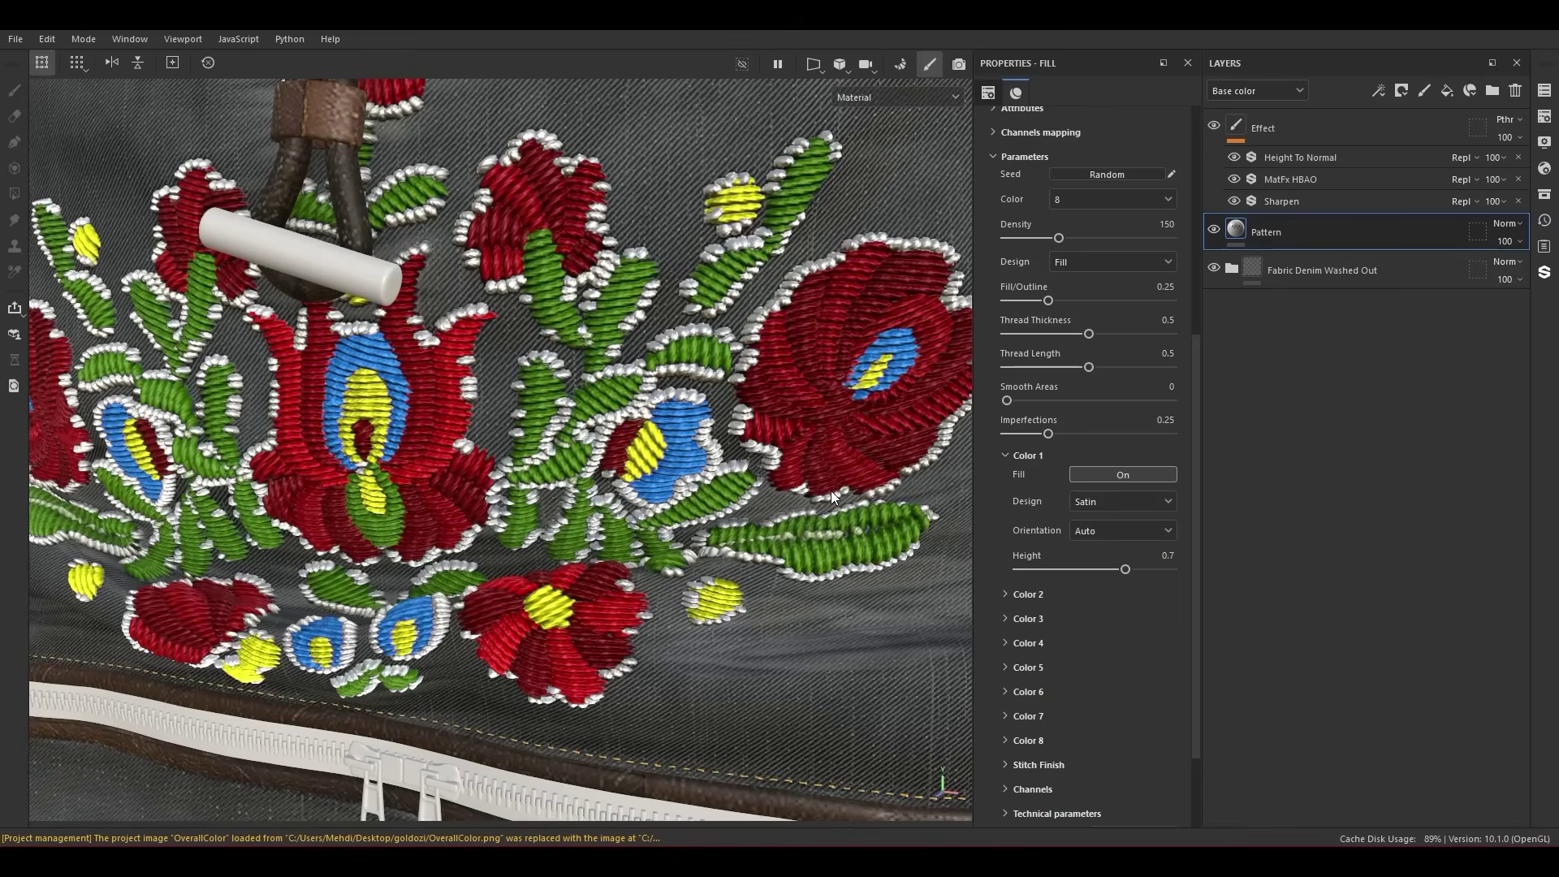
Step: Try a 45 deg stitch orientation for Color 1 and return it to Auto
left_click(1089, 533)
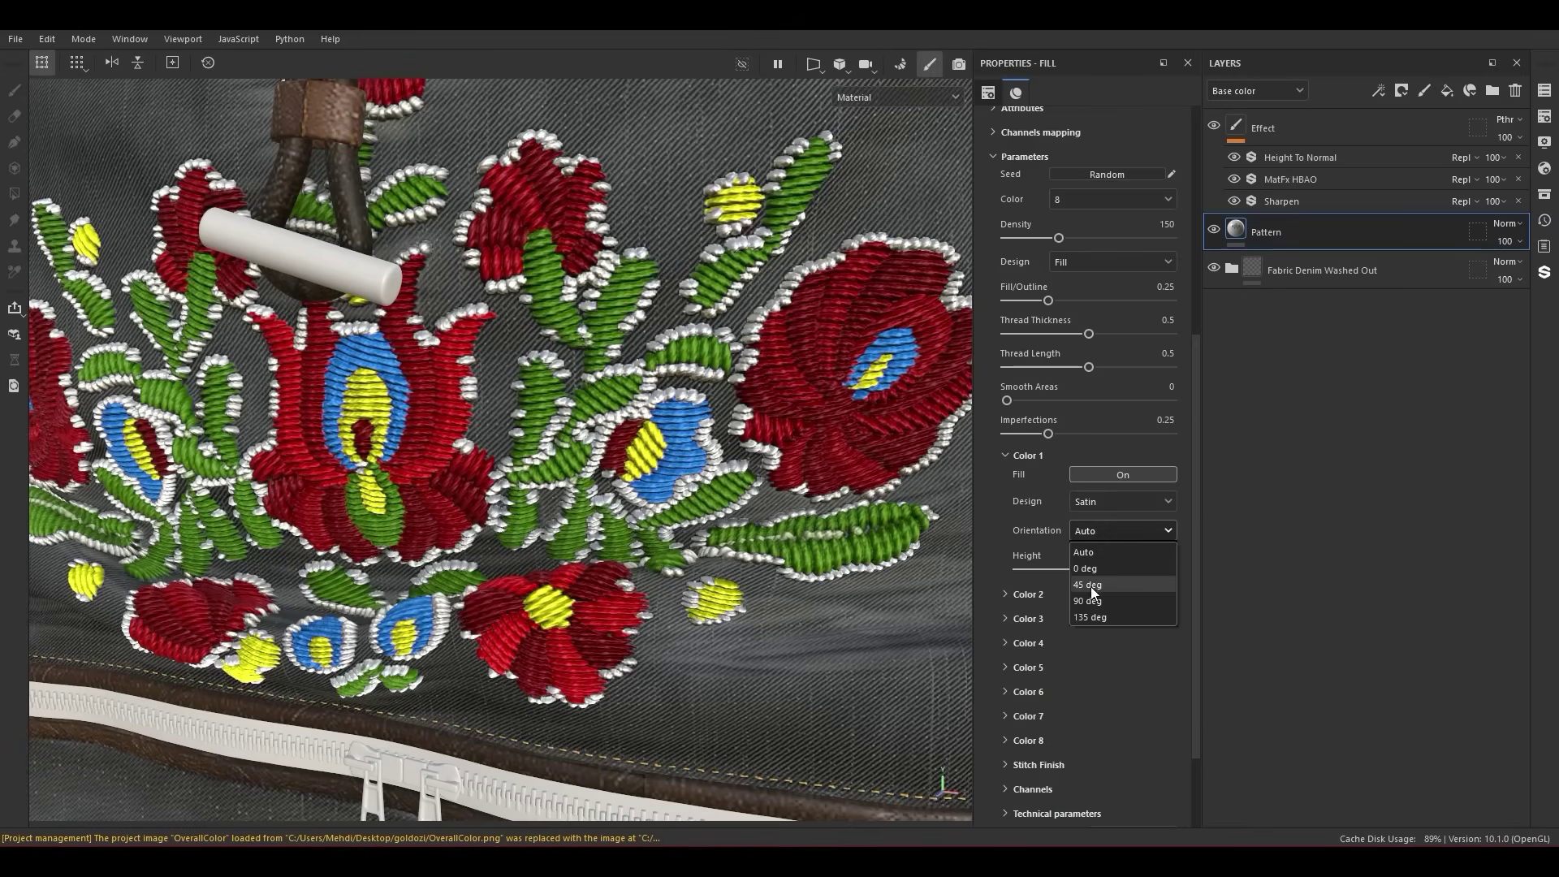
left_click(1090, 586)
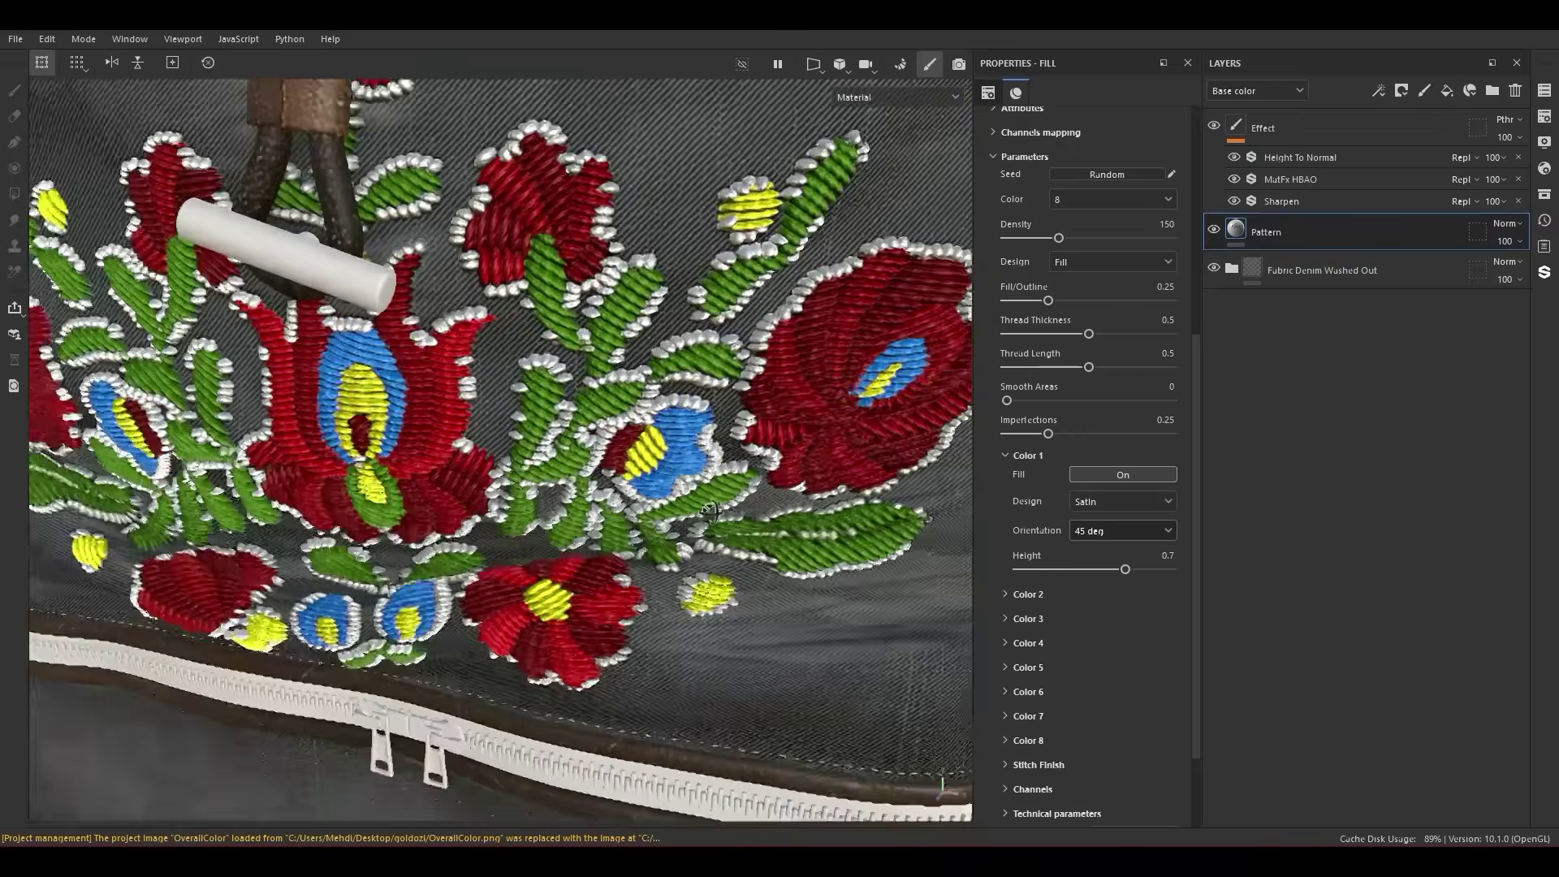
left_click_drag(709, 509, 336, 430, "alt")
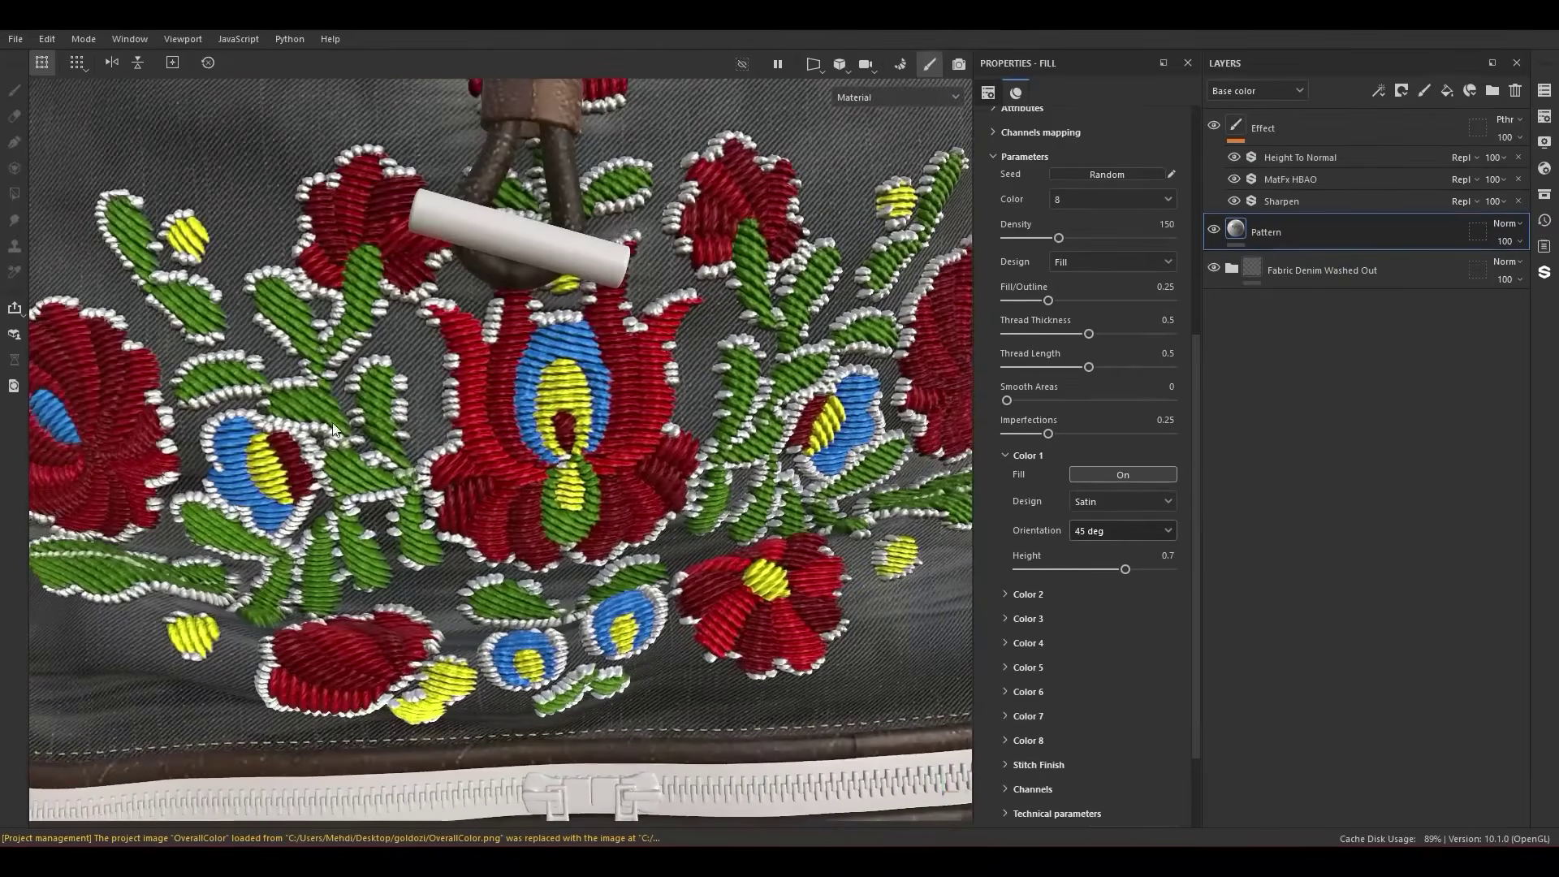
left_click(1103, 535)
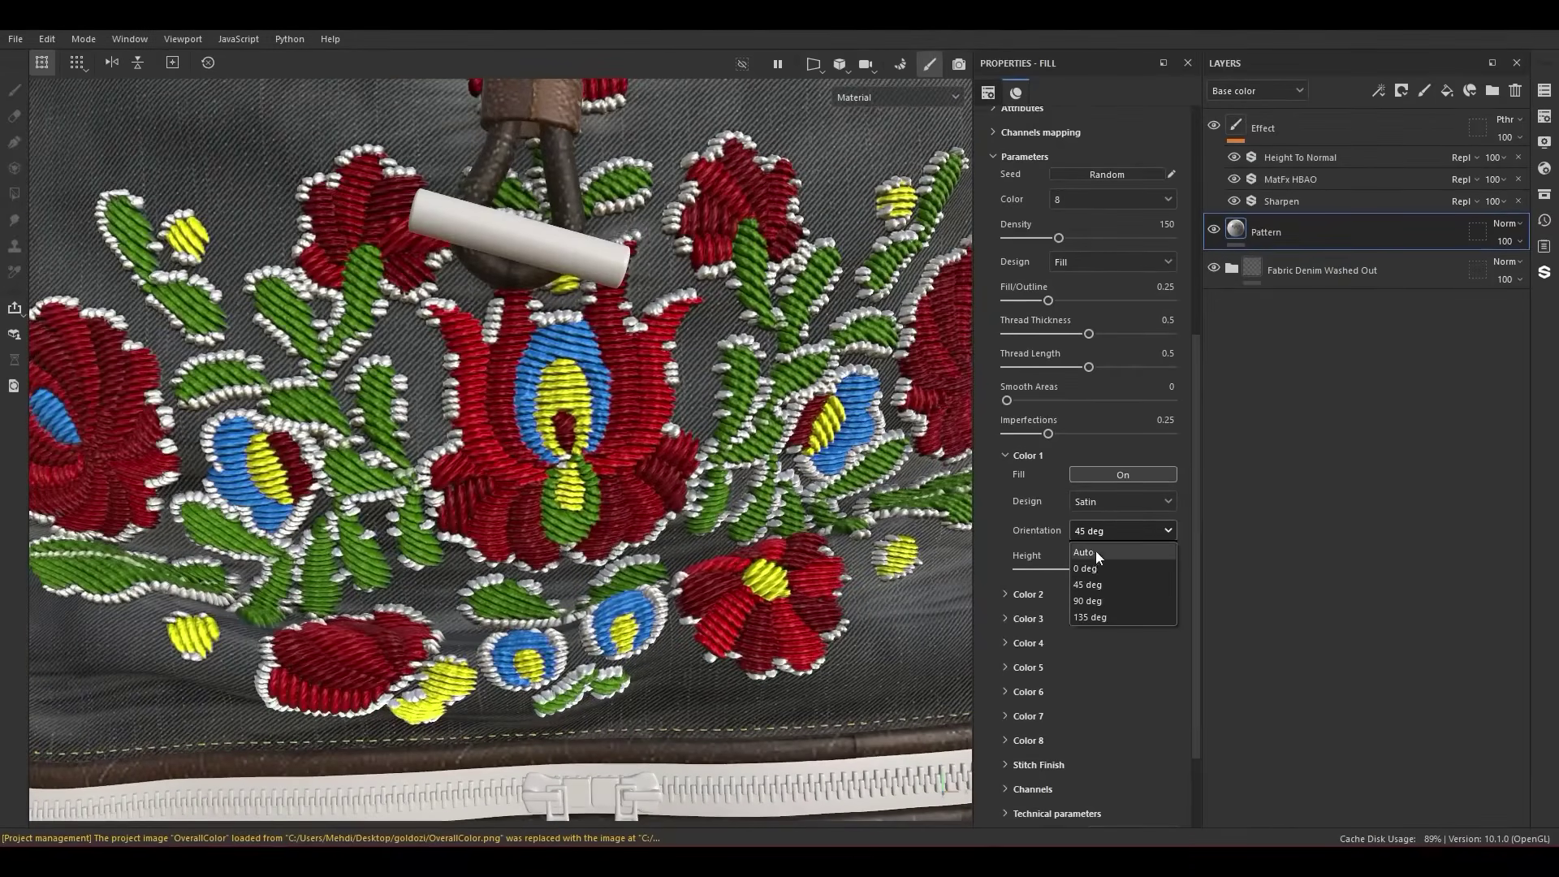
left_click(1095, 552)
Step: Collapse the Color 1 settings and review which output channels the Embroidery material has enabled
left_click(1027, 458)
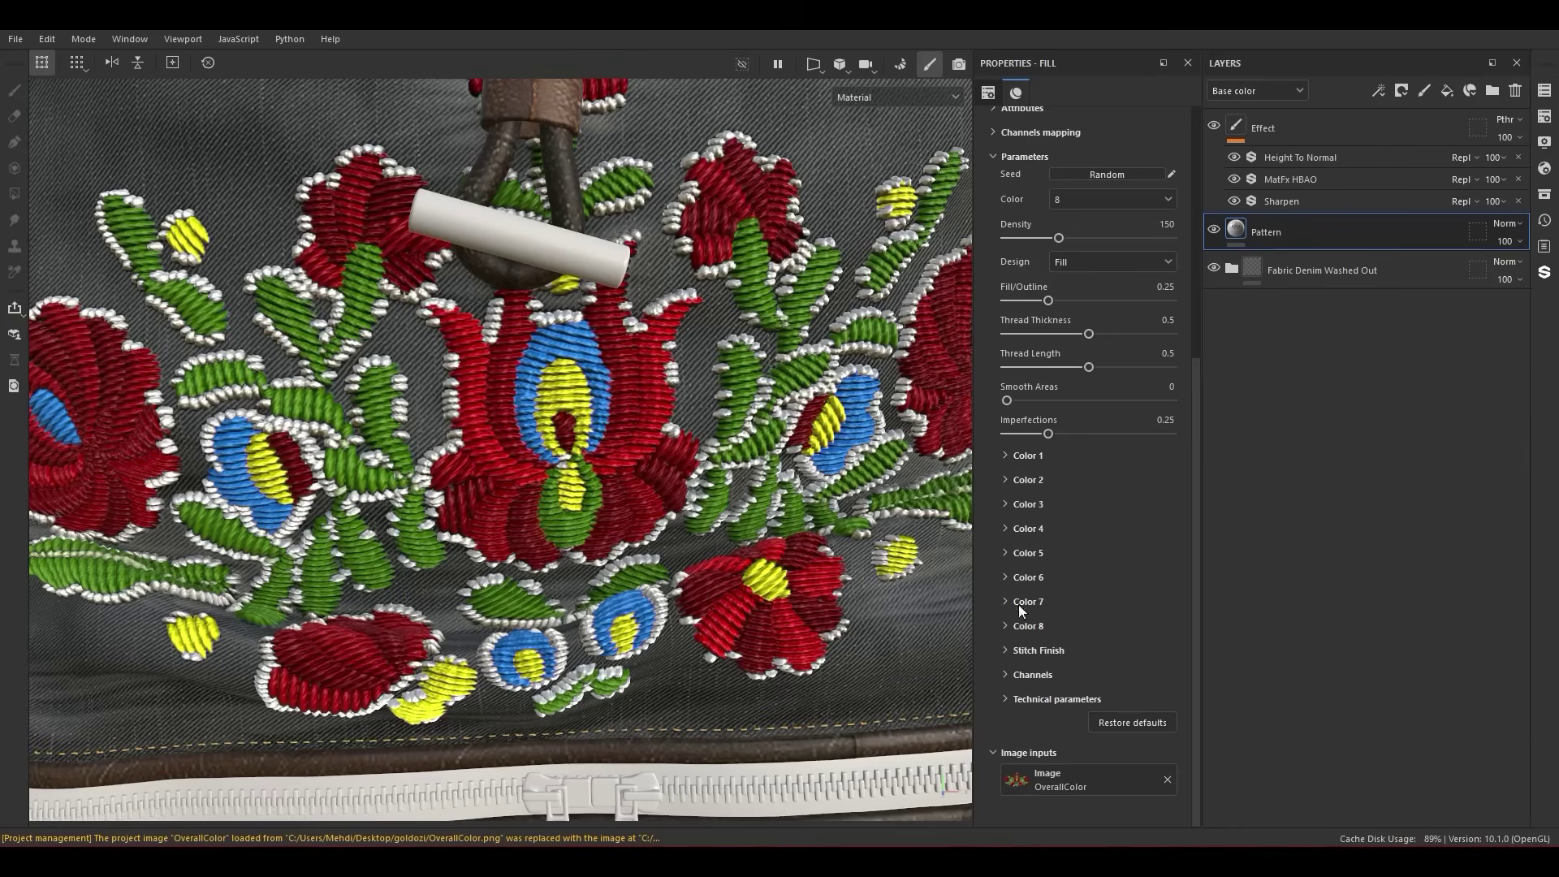
left_click(1027, 679)
scroll(1045, 619, "down", 2)
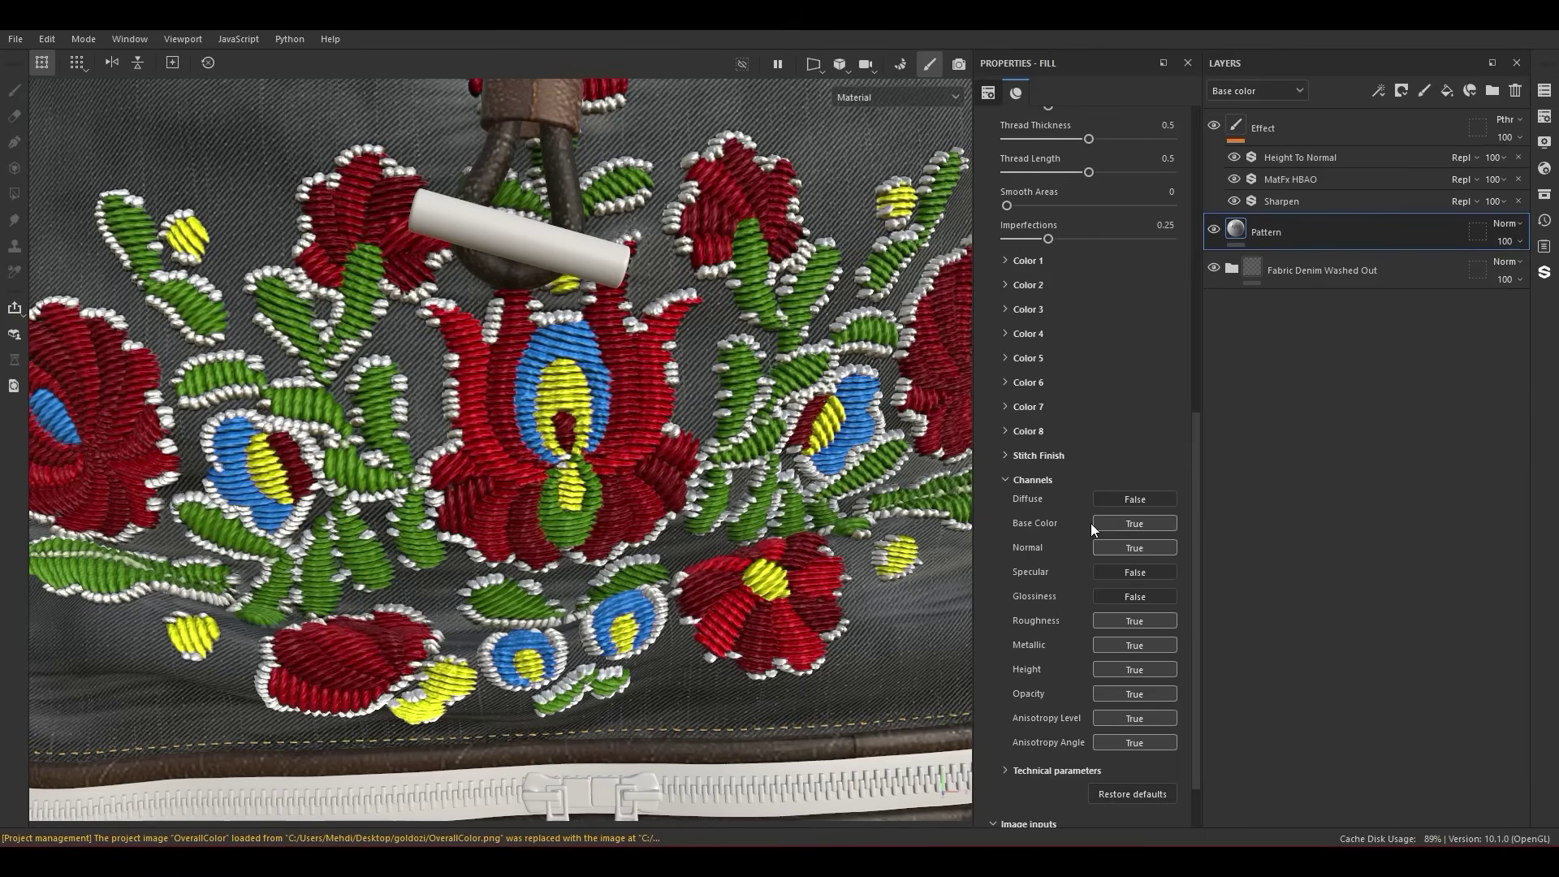
left_click(1032, 480)
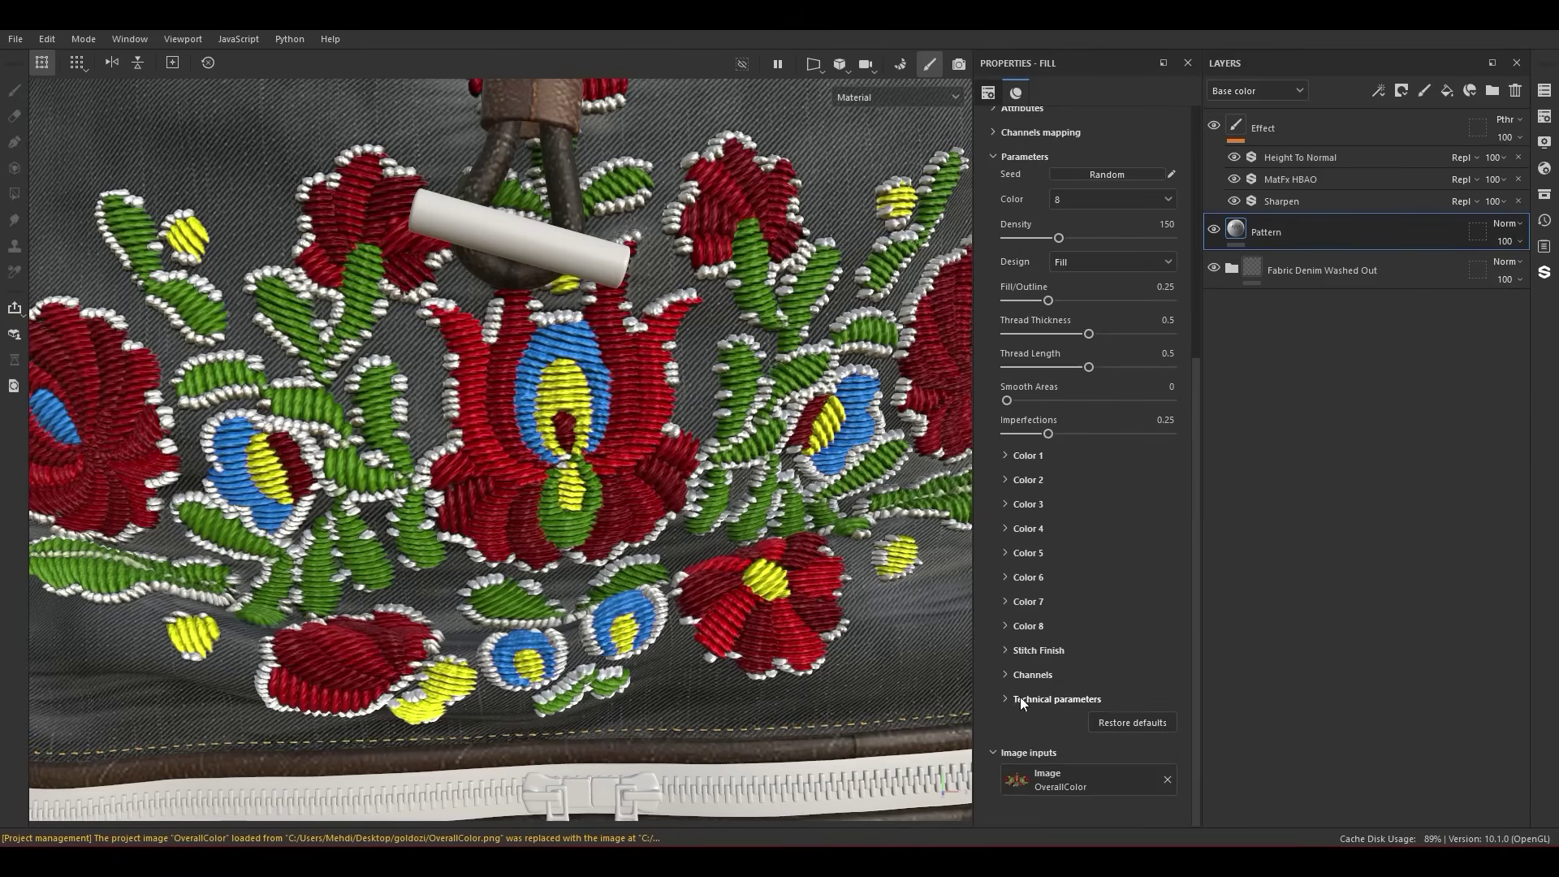
Step: Set the Embroidery material's Height Range to 0.2 in the technical parameters and check the relief on the bag
left_click(1020, 704)
scroll(1021, 703, "down", 3)
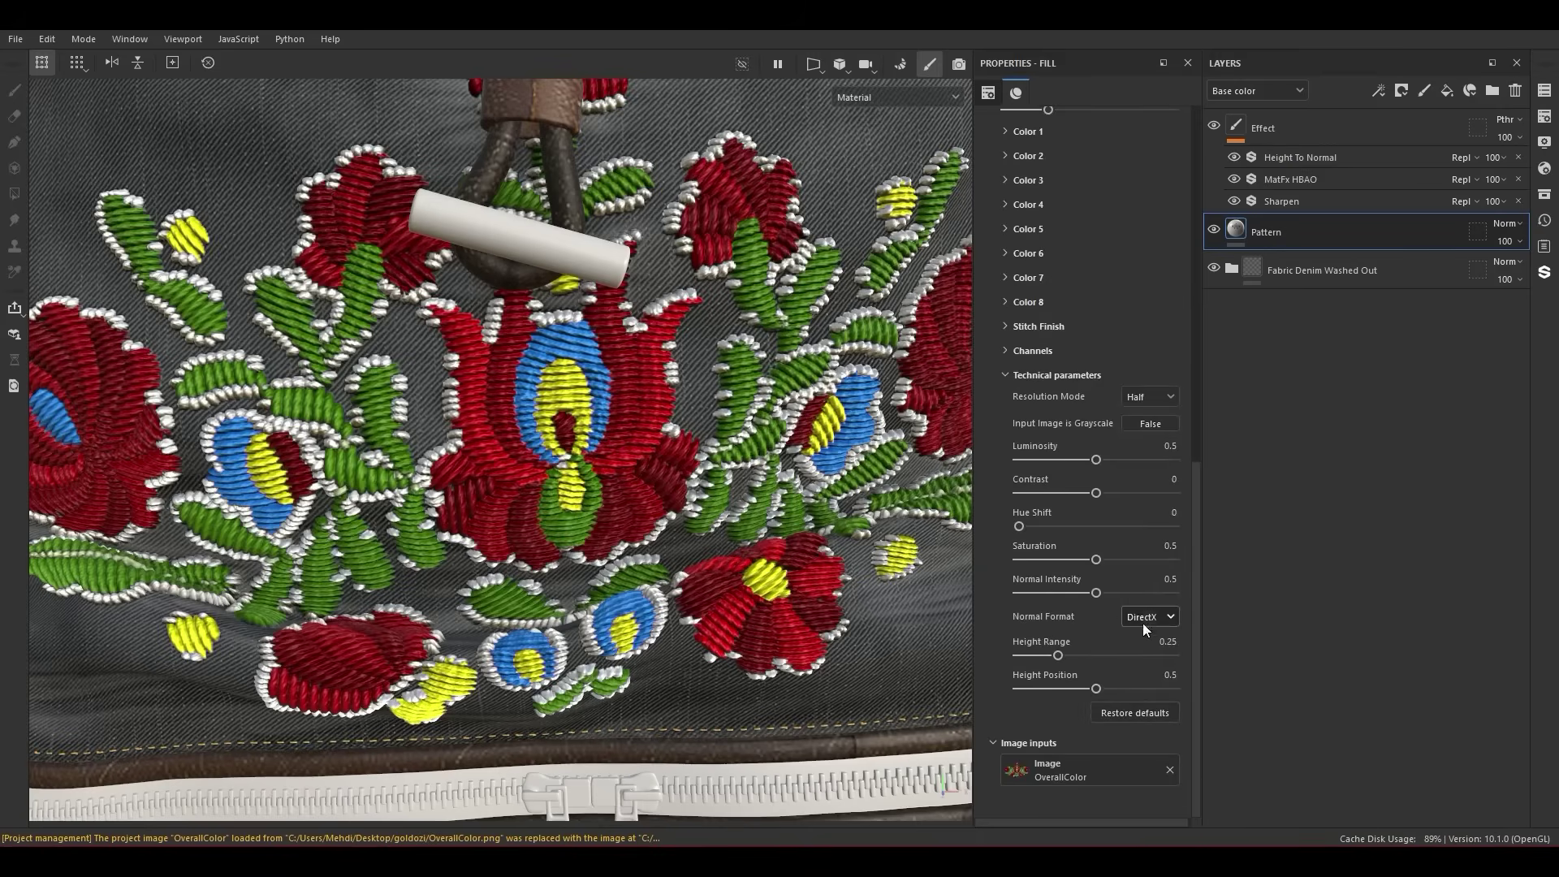
mouse_move(1057, 657)
left_mouse_down()
mouse_move(1036, 655)
mouse_move(1084, 658)
left_mouse_up()
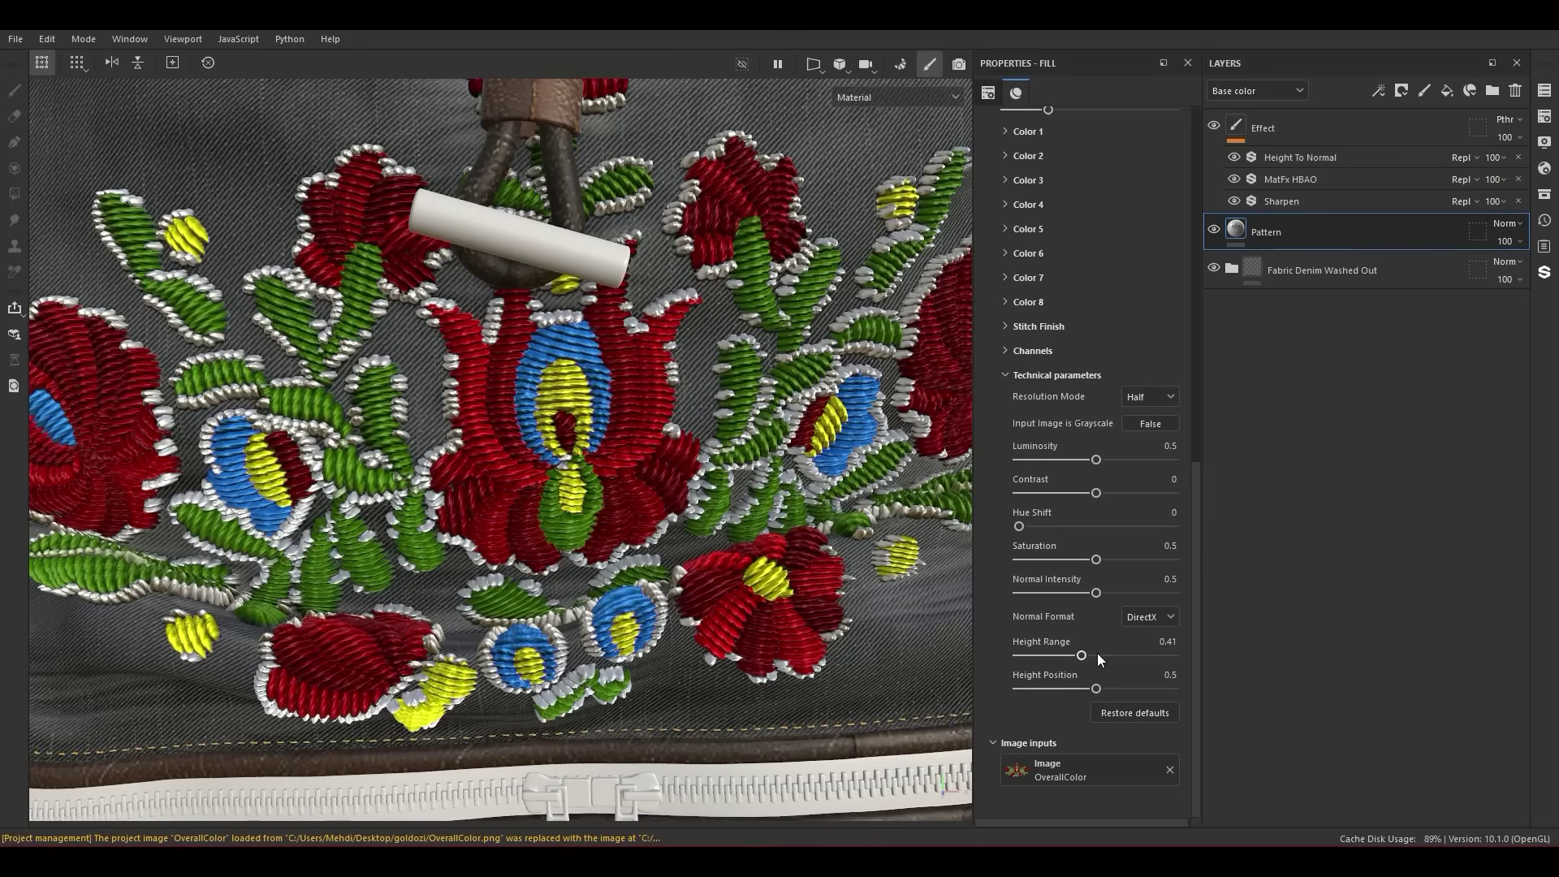
left_click_drag(1038, 655, 1042, 653)
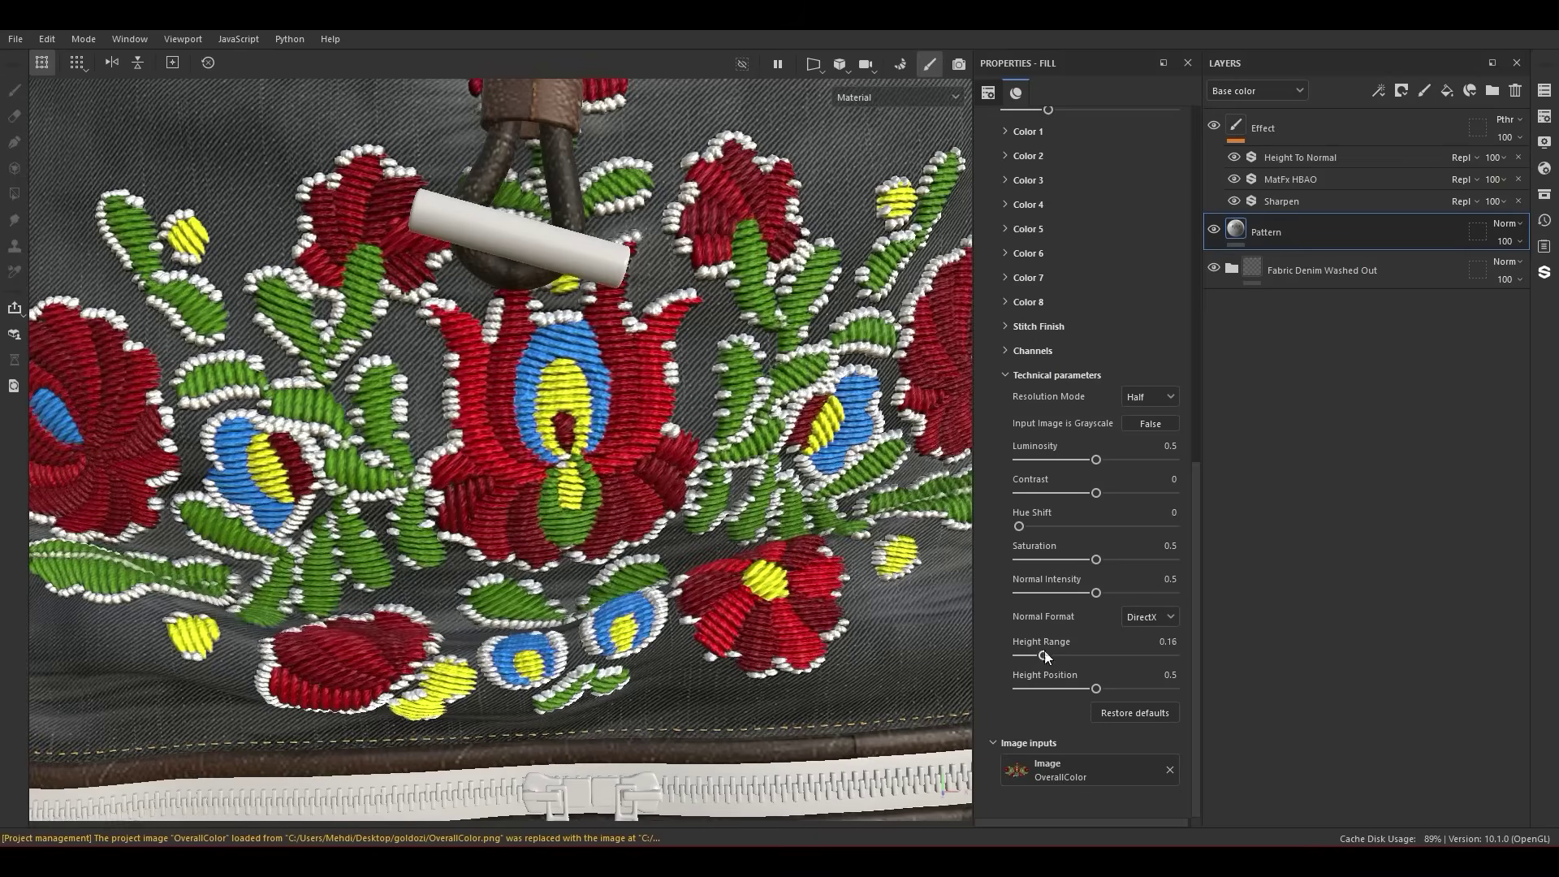
left_click(1163, 642)
type("0.2")
key("Return")
scroll(618, 244, "down", 5)
left_click_drag(650, 154, 423, 243, "alt")
Step: Set the Embroidery material's Resolution Mode to Full and inspect the stitches up close
scroll(1098, 617, "up", 3)
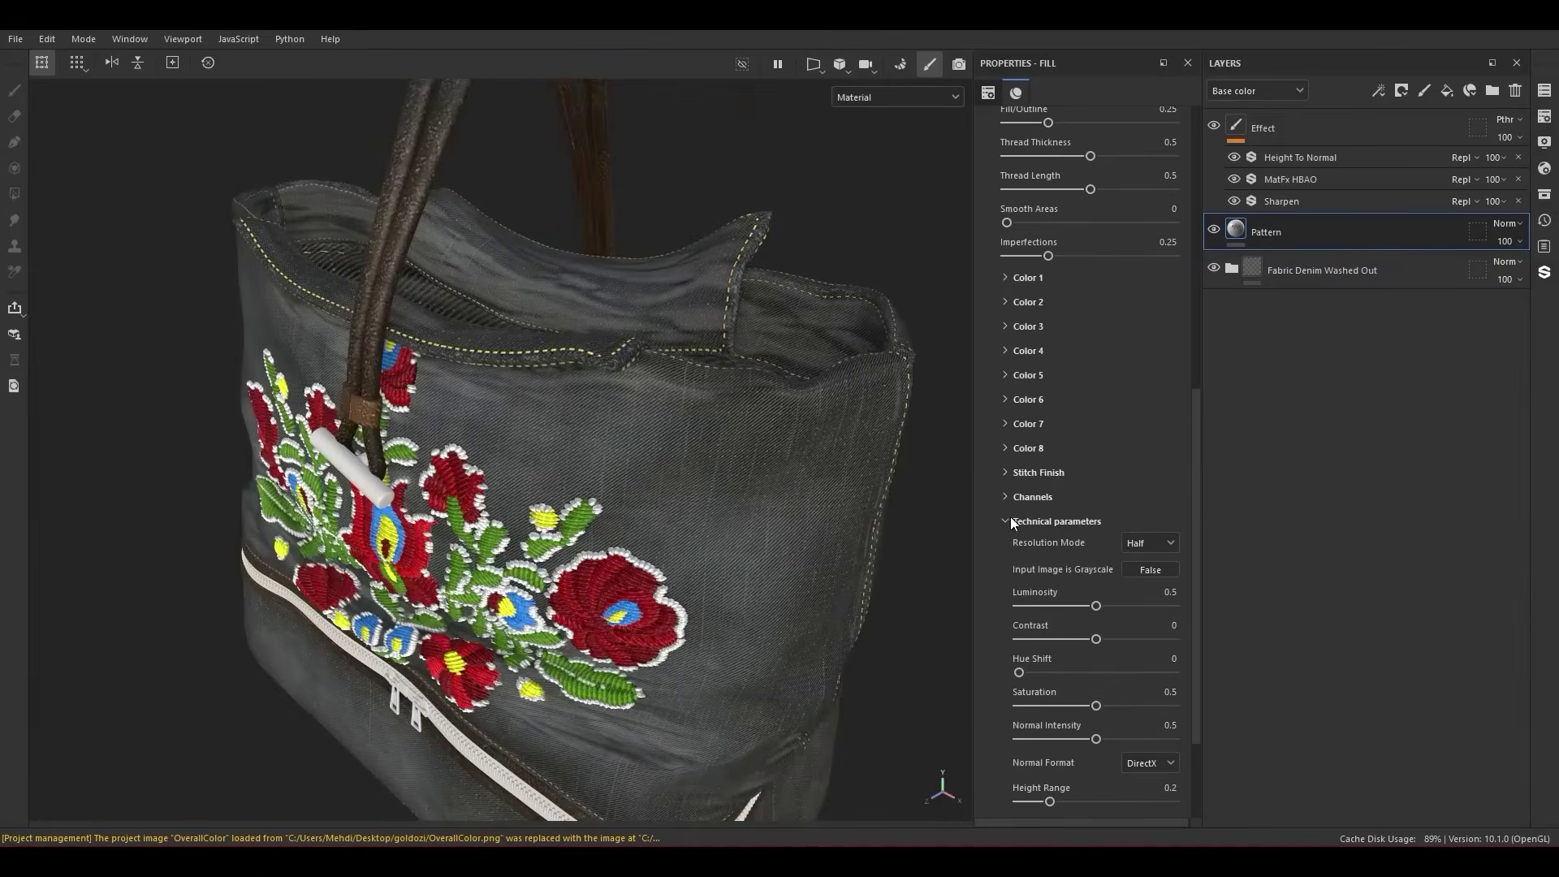
left_click(1143, 542)
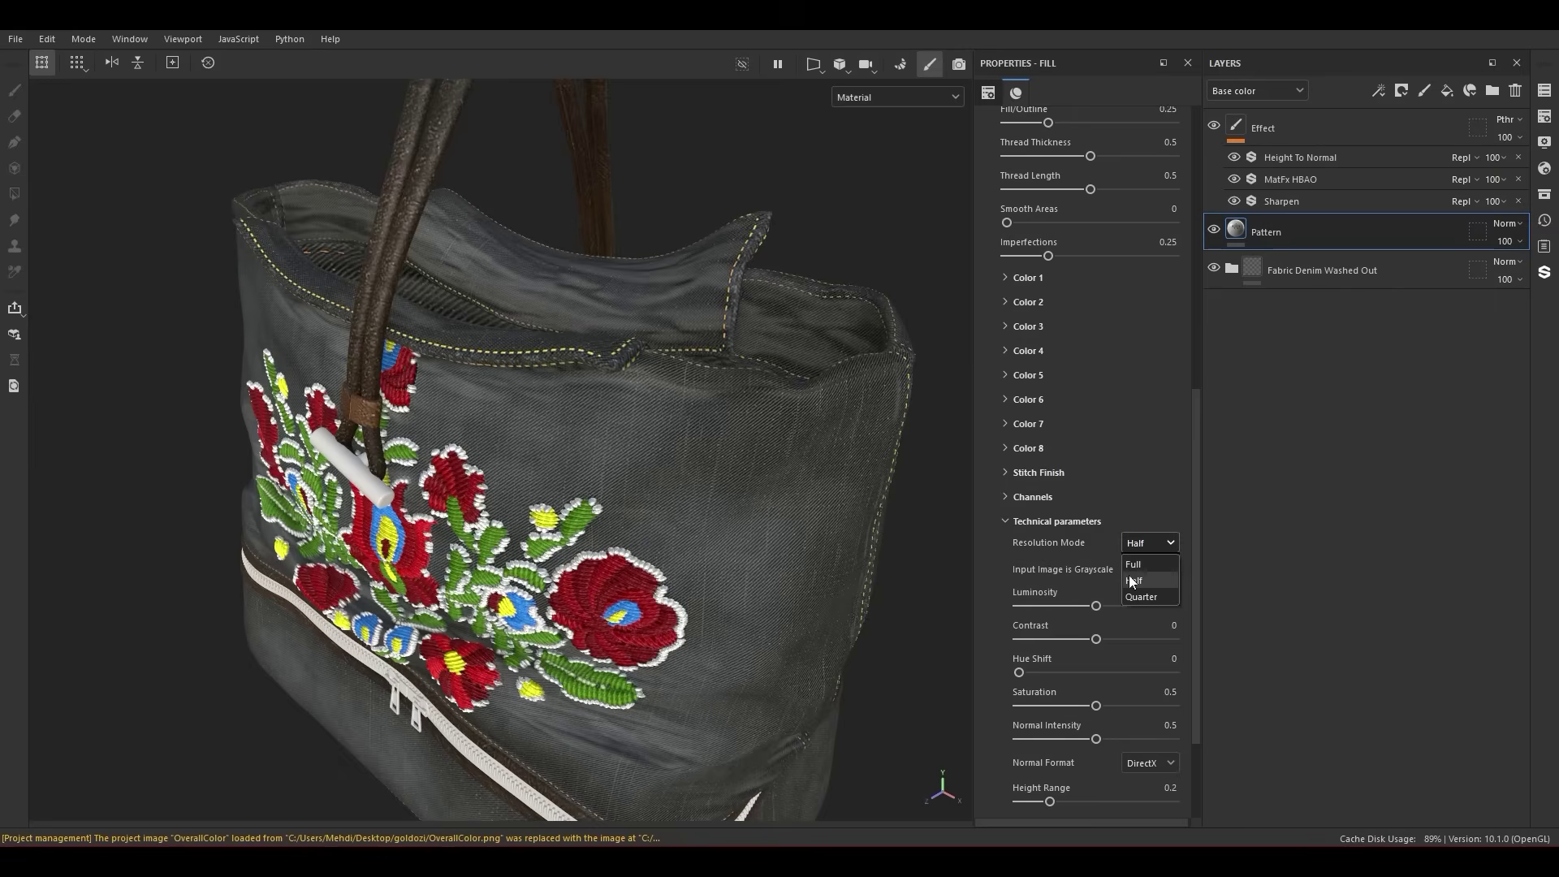
left_click(1129, 566)
scroll(597, 566, "up", 5)
left_click_drag(599, 568, 624, 555, "alt")
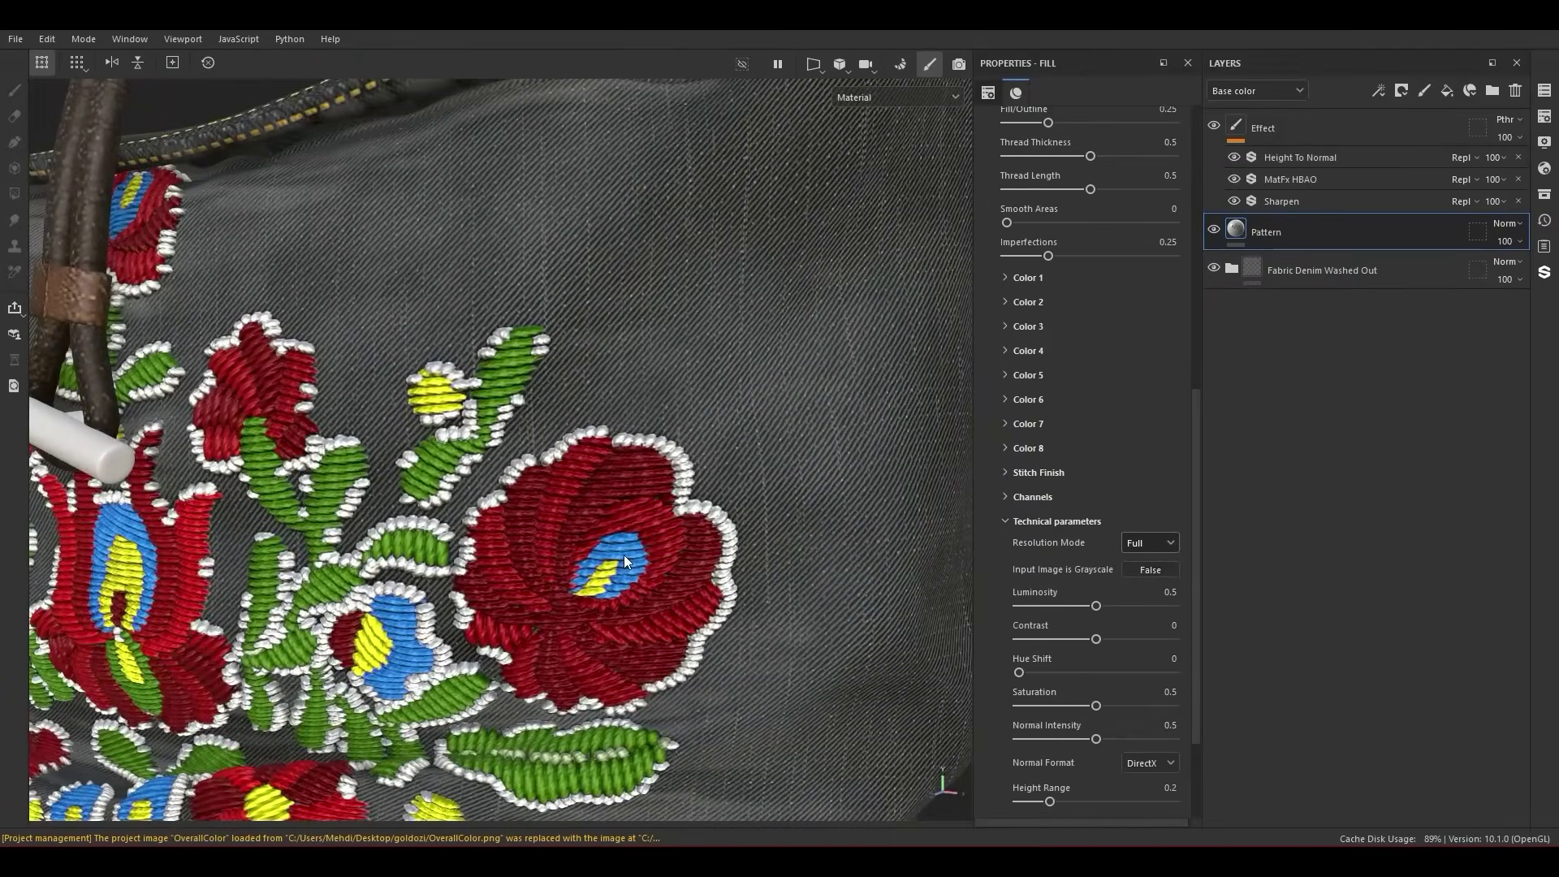
Step: Set the Embroidery material's number of colors to 7
scroll(1006, 609, "up", 5)
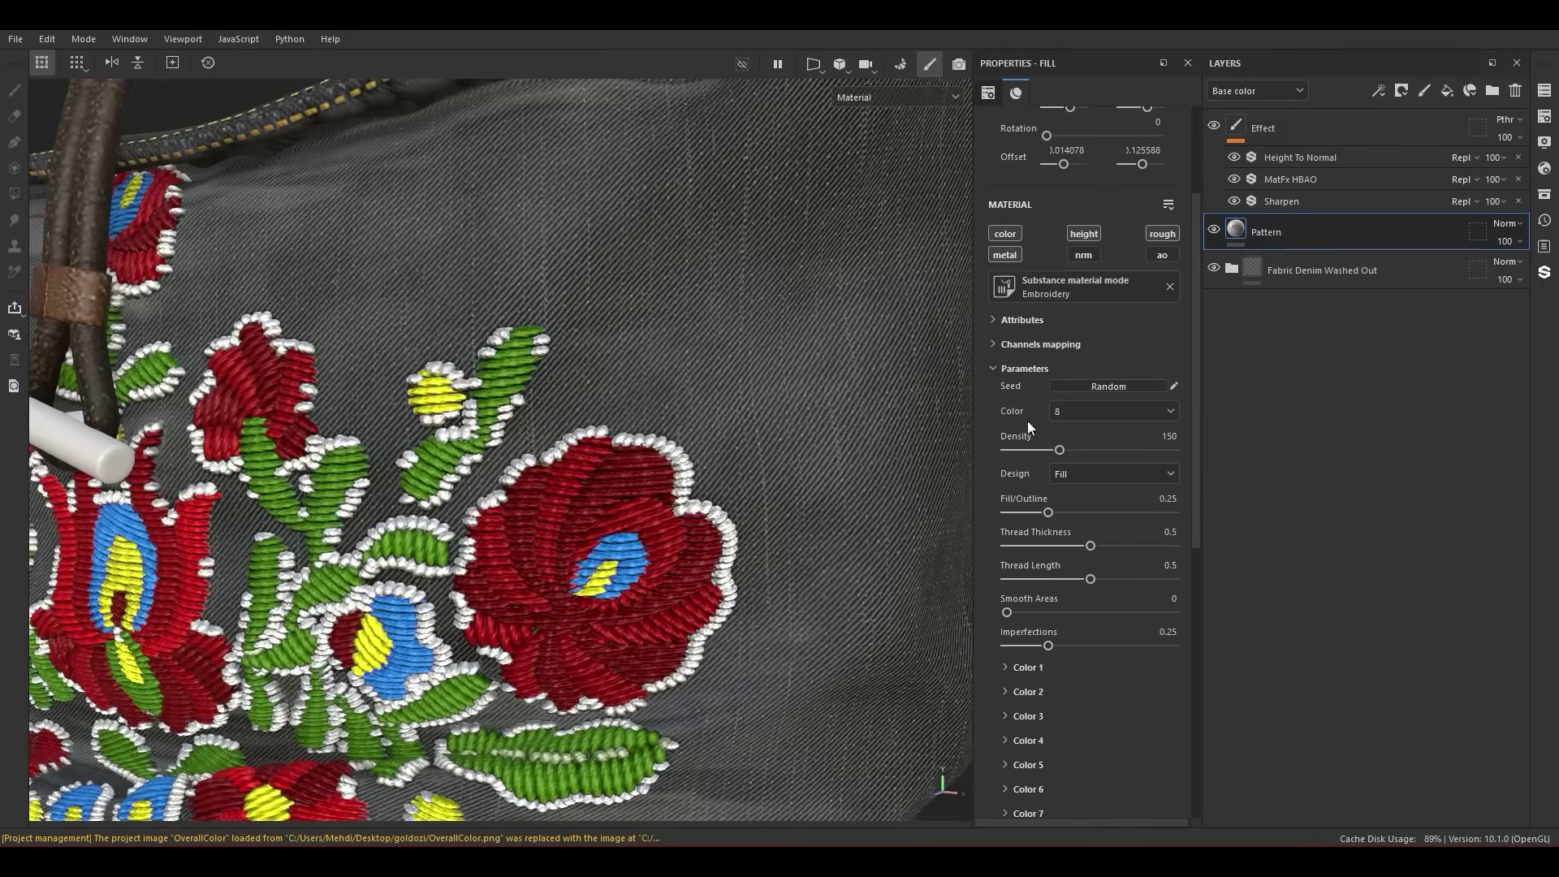
scroll(1040, 527, "down", 1)
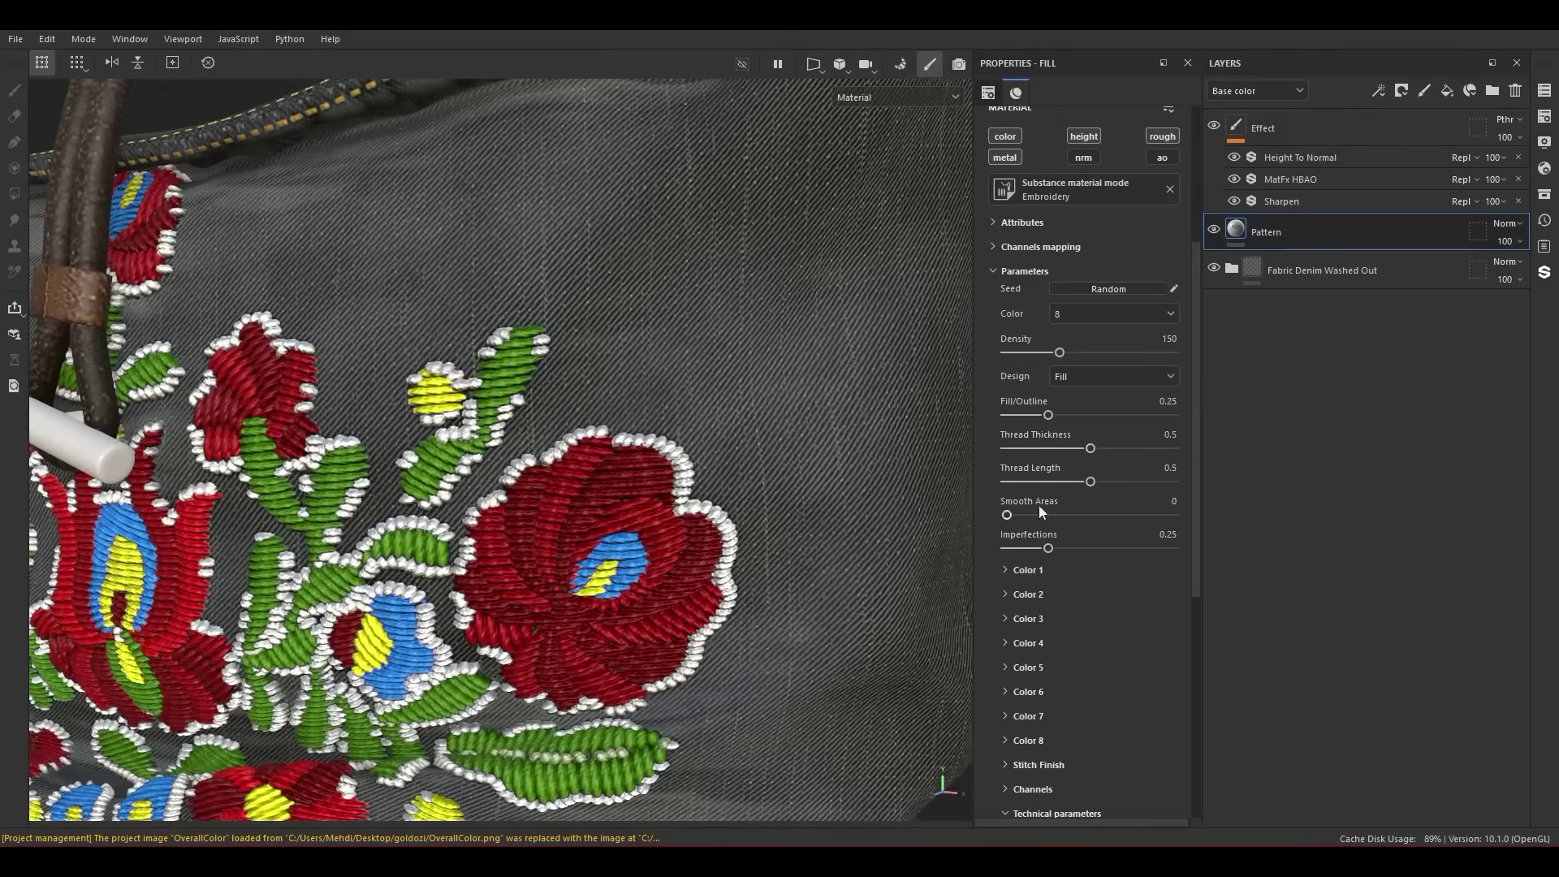
left_click(1059, 314)
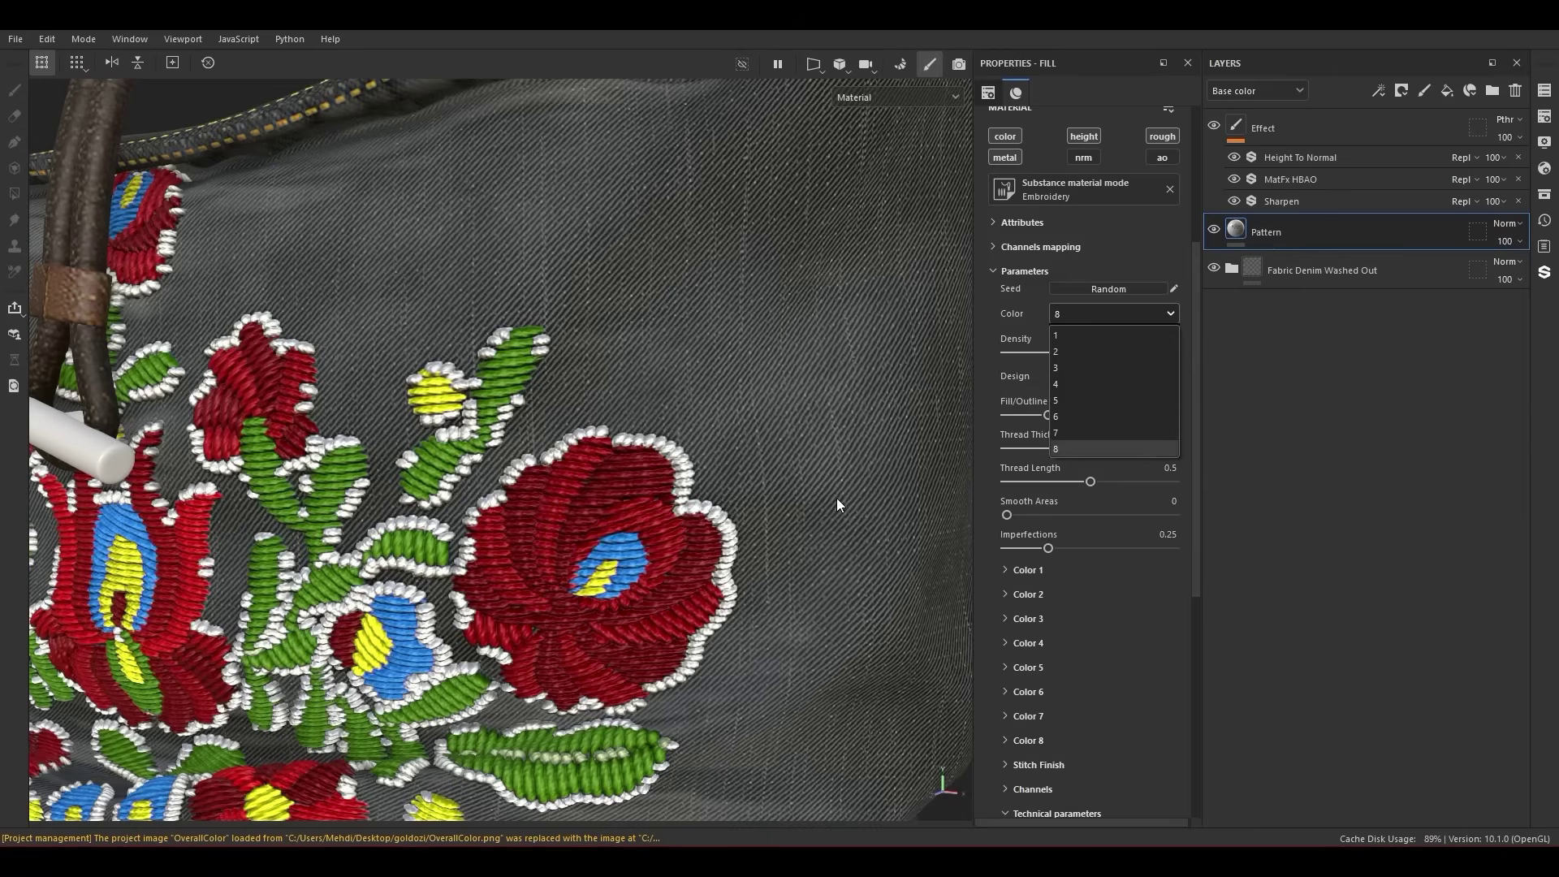
left_click(1062, 421)
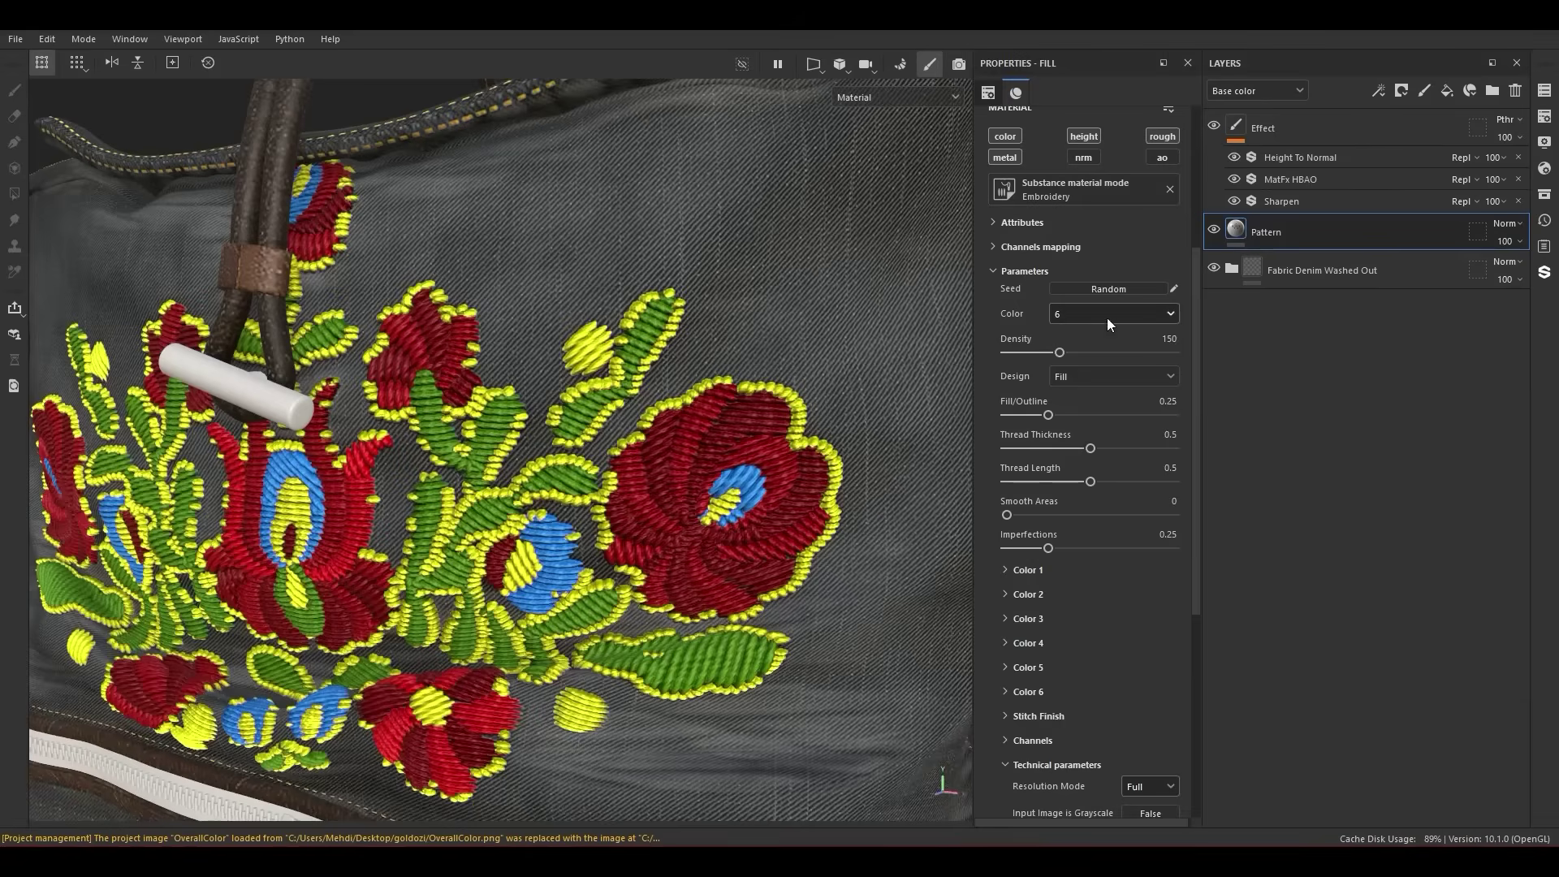
left_click(1108, 319)
left_click(1097, 434)
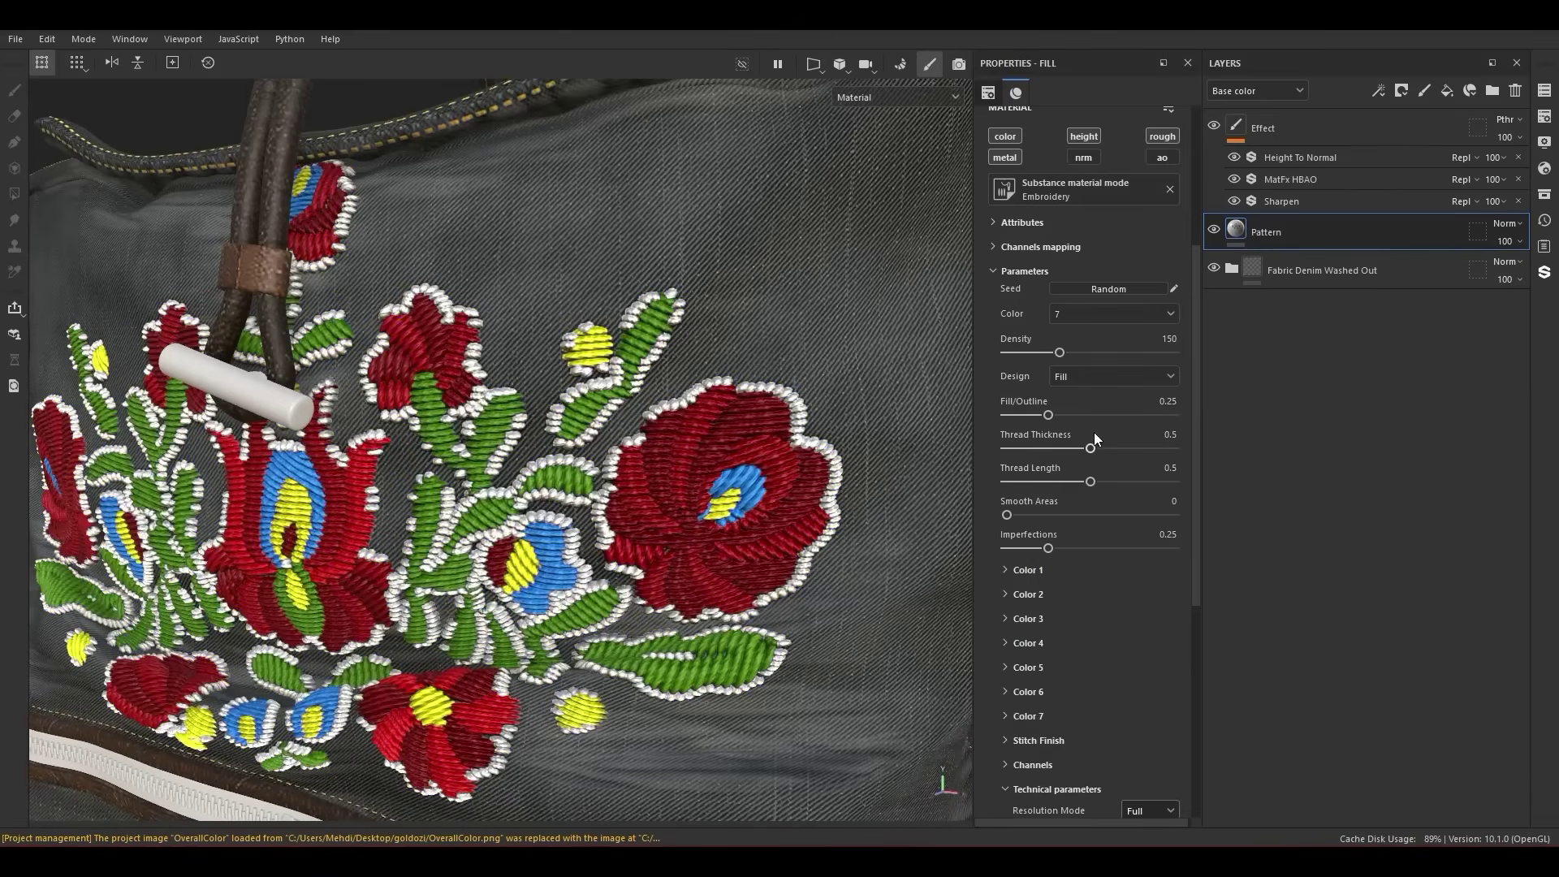
Step: Try stitch densities of 282 and 241 for the embroidery and compare the threads up close
left_click_drag(1060, 352, 1159, 352)
scroll(723, 436, "up", 5)
left_click_drag(728, 435, 730, 403, "alt")
scroll(609, 553, "down", 6)
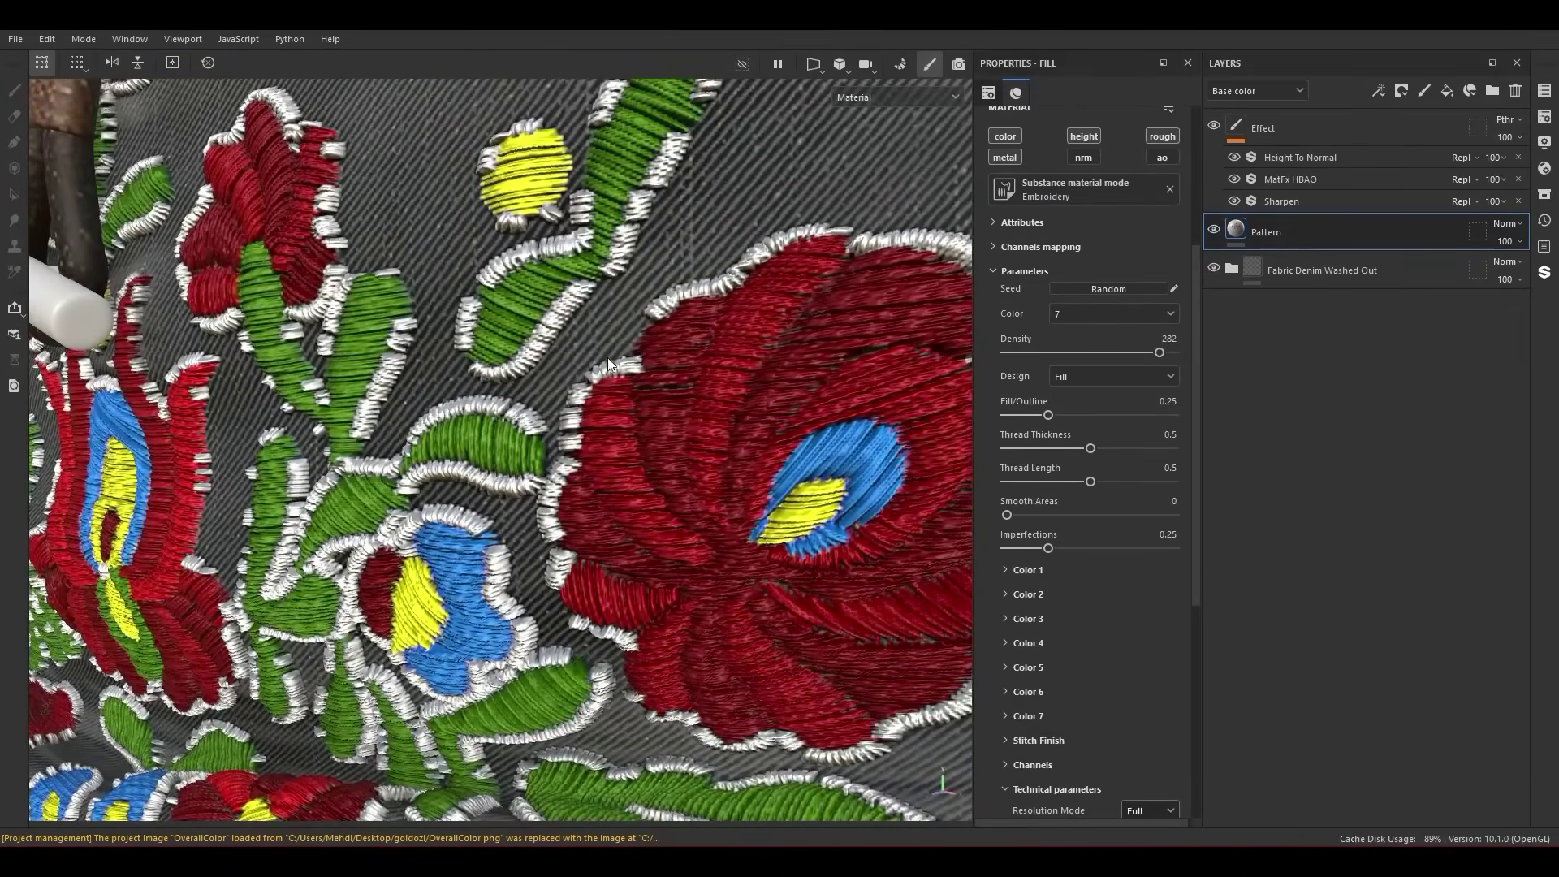
left_click_drag(667, 405, 748, 407, "alt")
left_click_drag(1160, 352, 1125, 345)
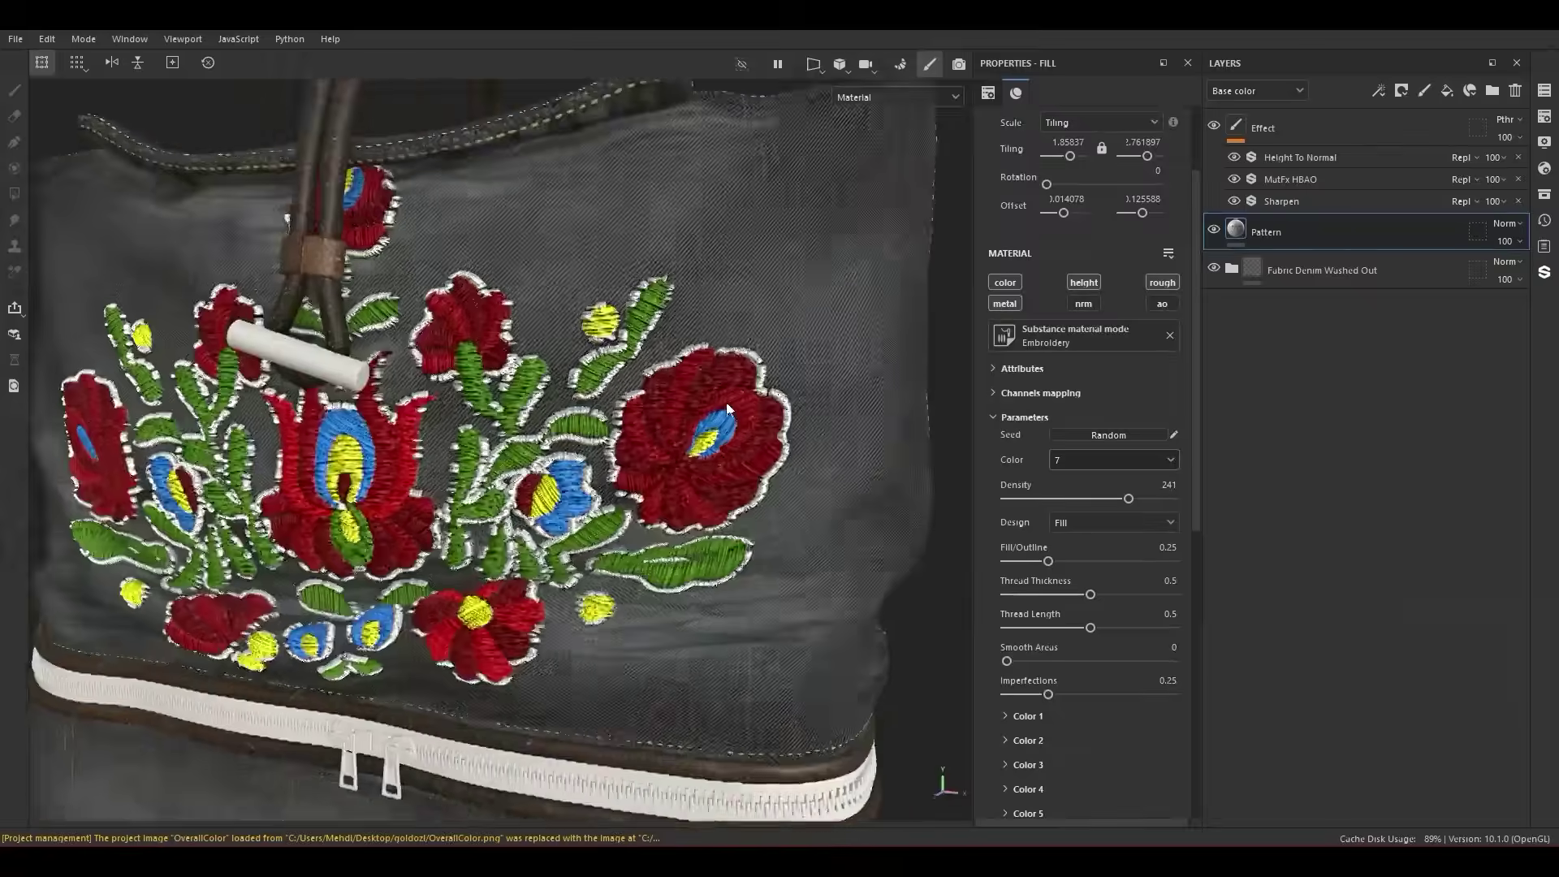
scroll(729, 410, "up", 4)
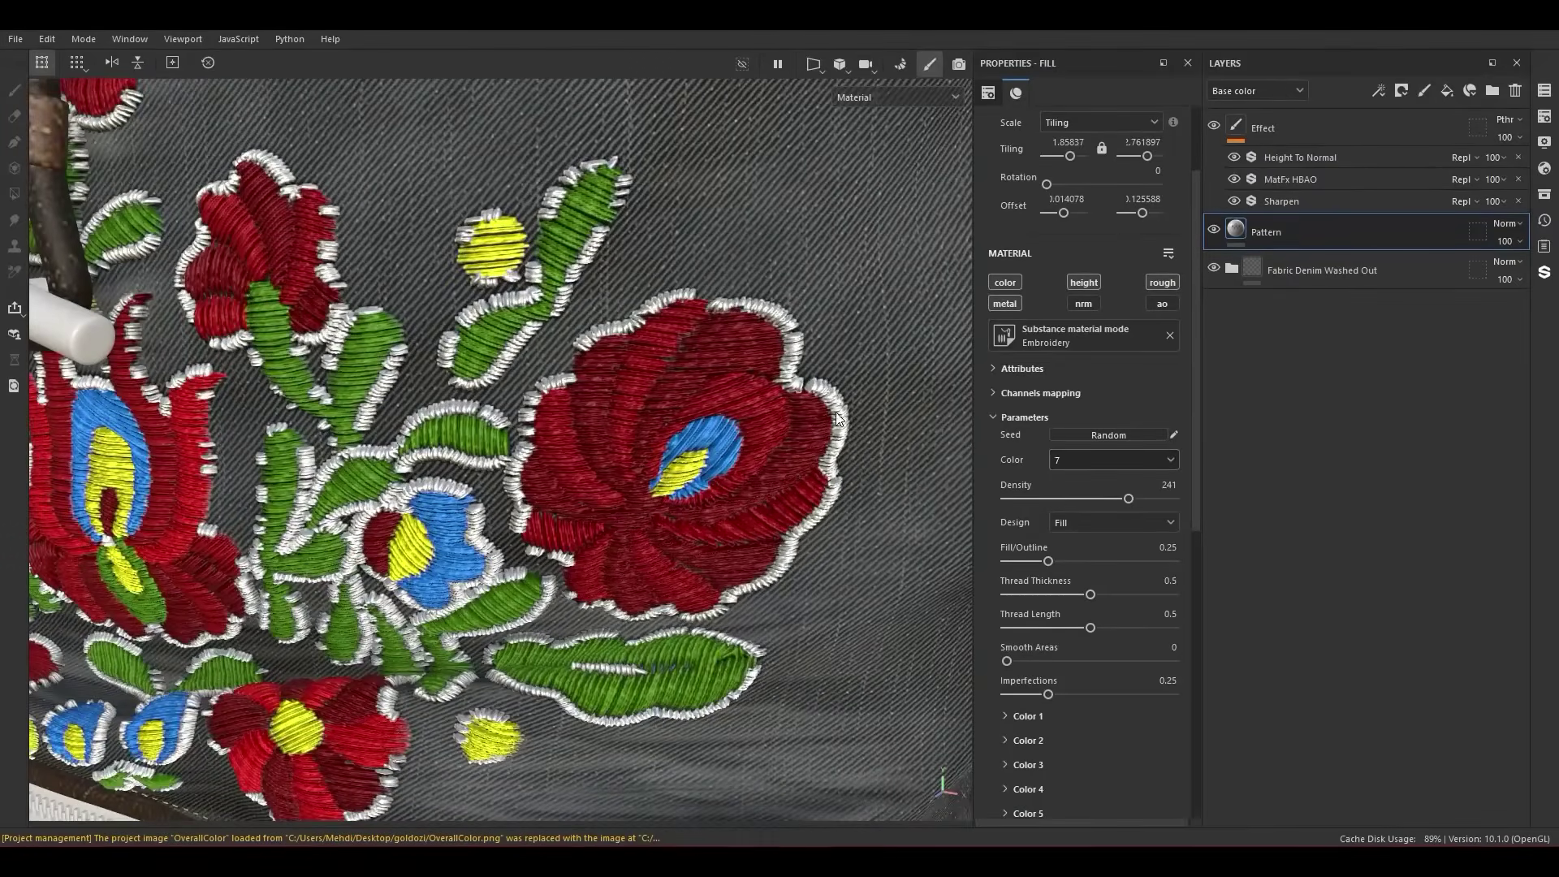
Step: Try reducing the embroidery to 6 colors and return the color count to 7
left_click(1060, 462)
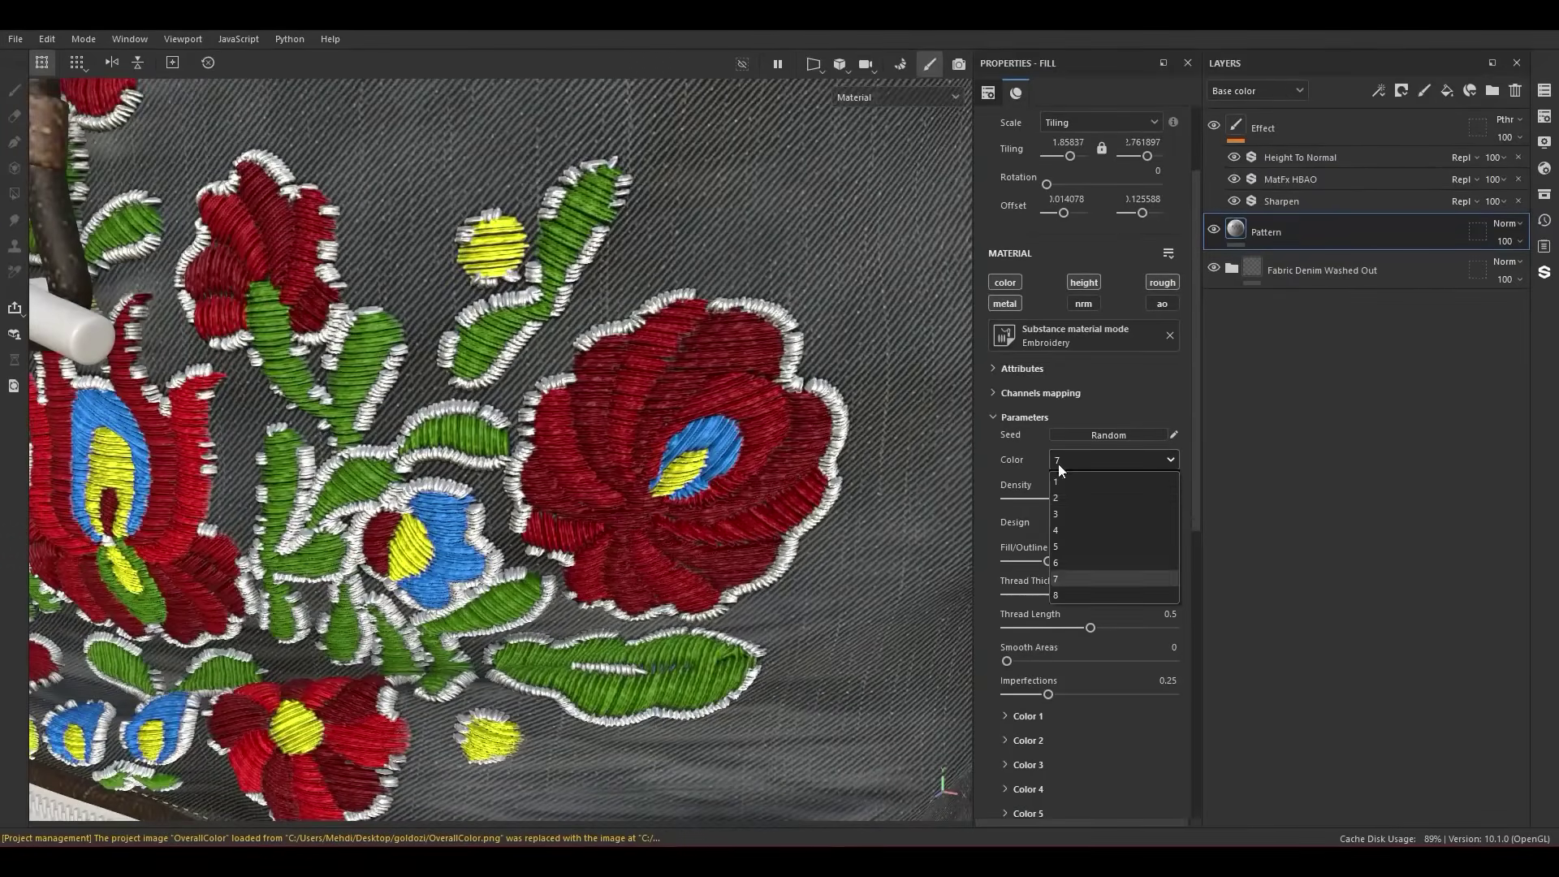
left_click(1059, 565)
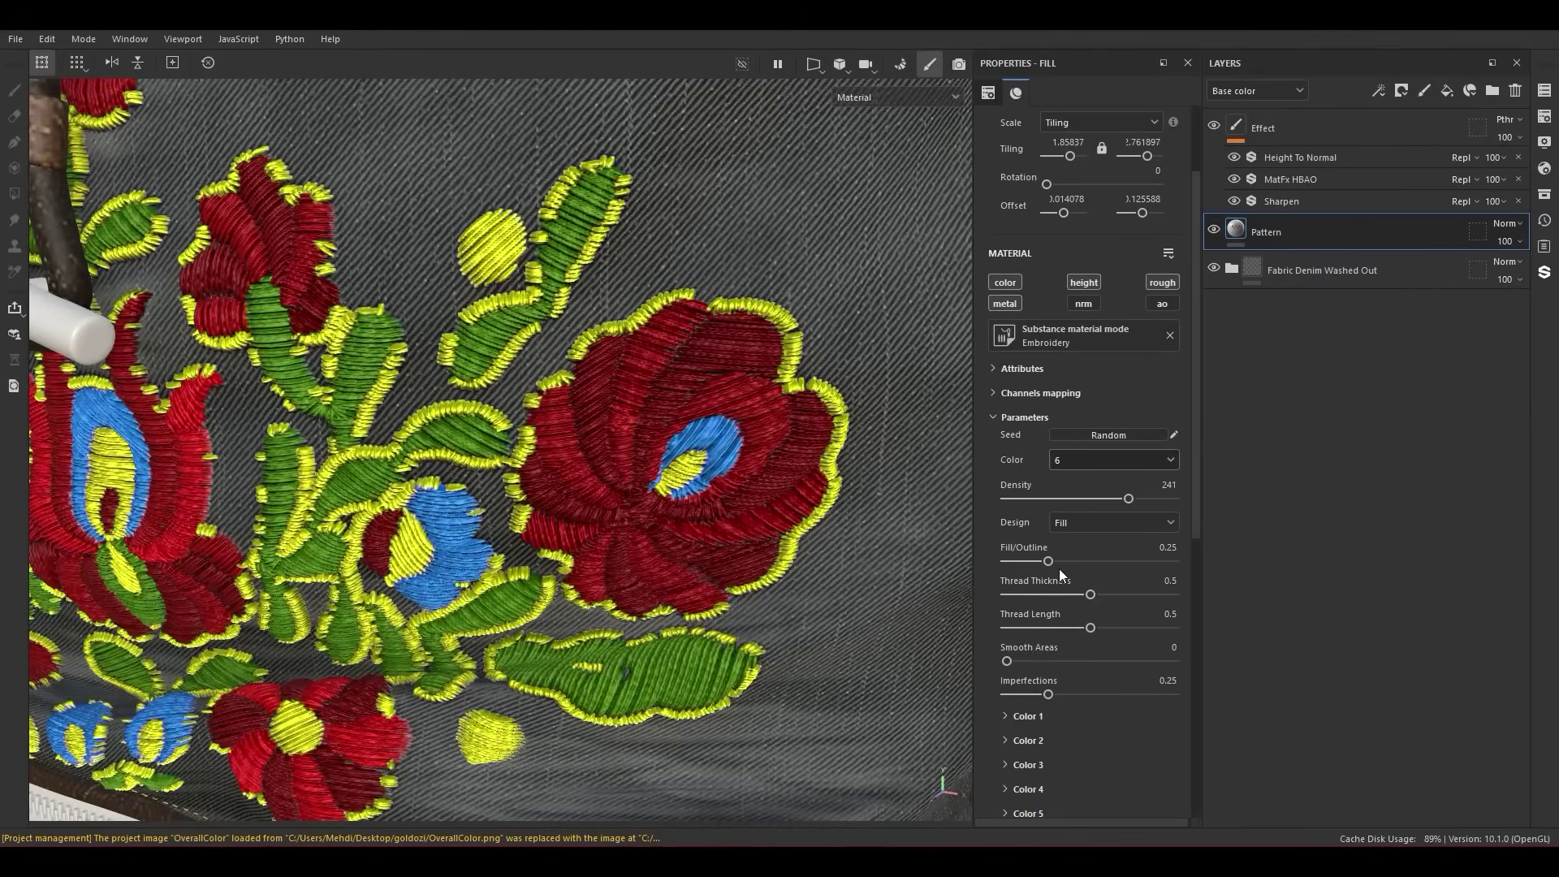
left_click(1084, 460)
left_click(1069, 575)
Step: Turn off the Color 7 fill to remove the white outline stitches, and inspect the embroidery on the bag
scroll(1069, 575, "down", 5)
left_click(1016, 619)
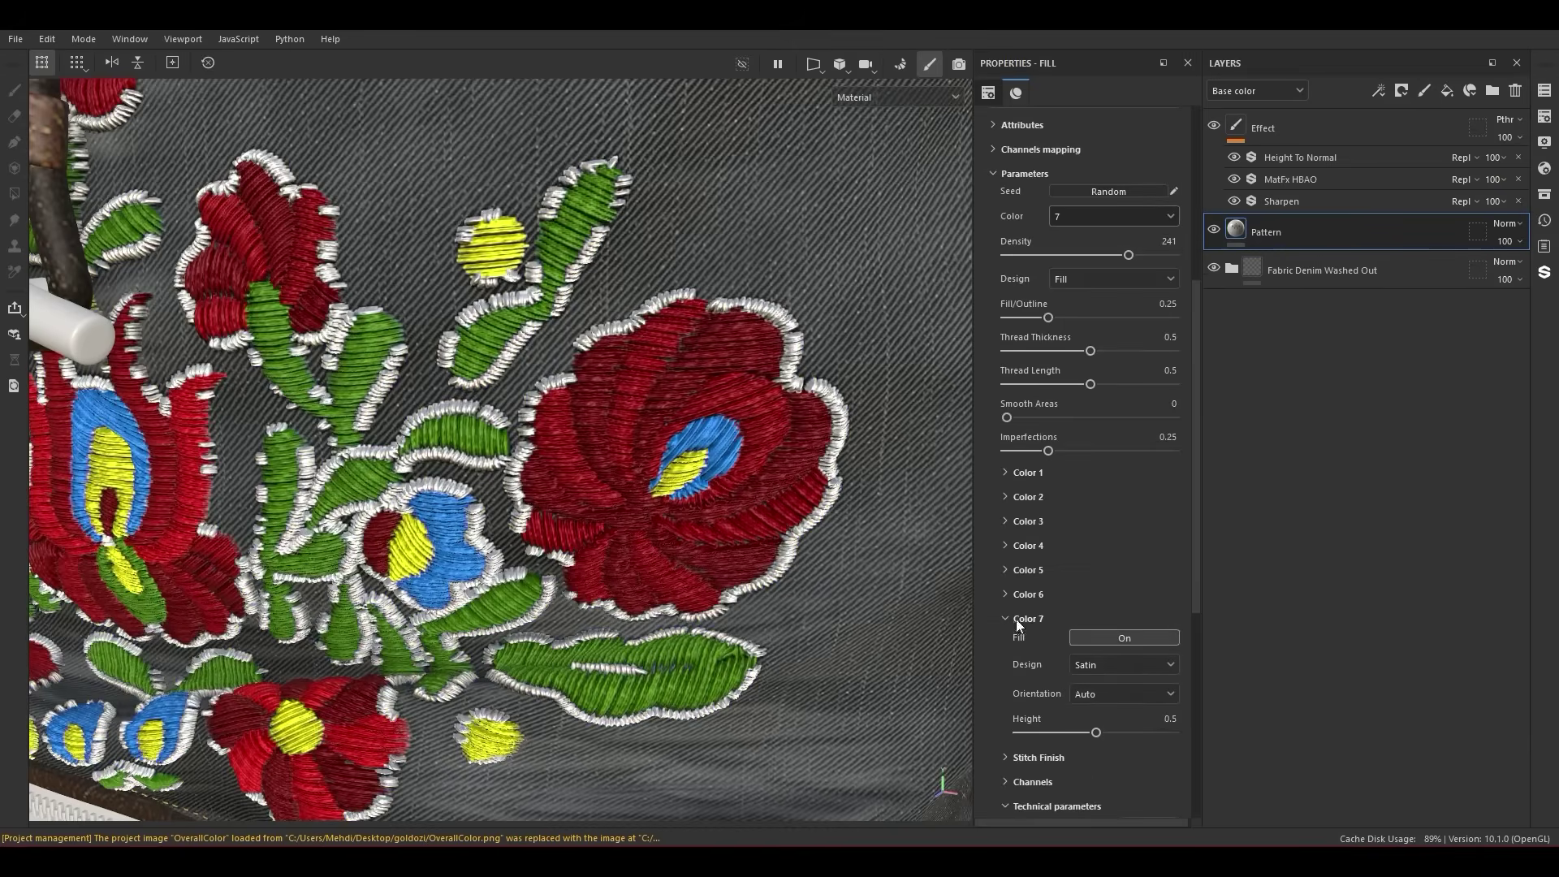
left_click(1108, 644)
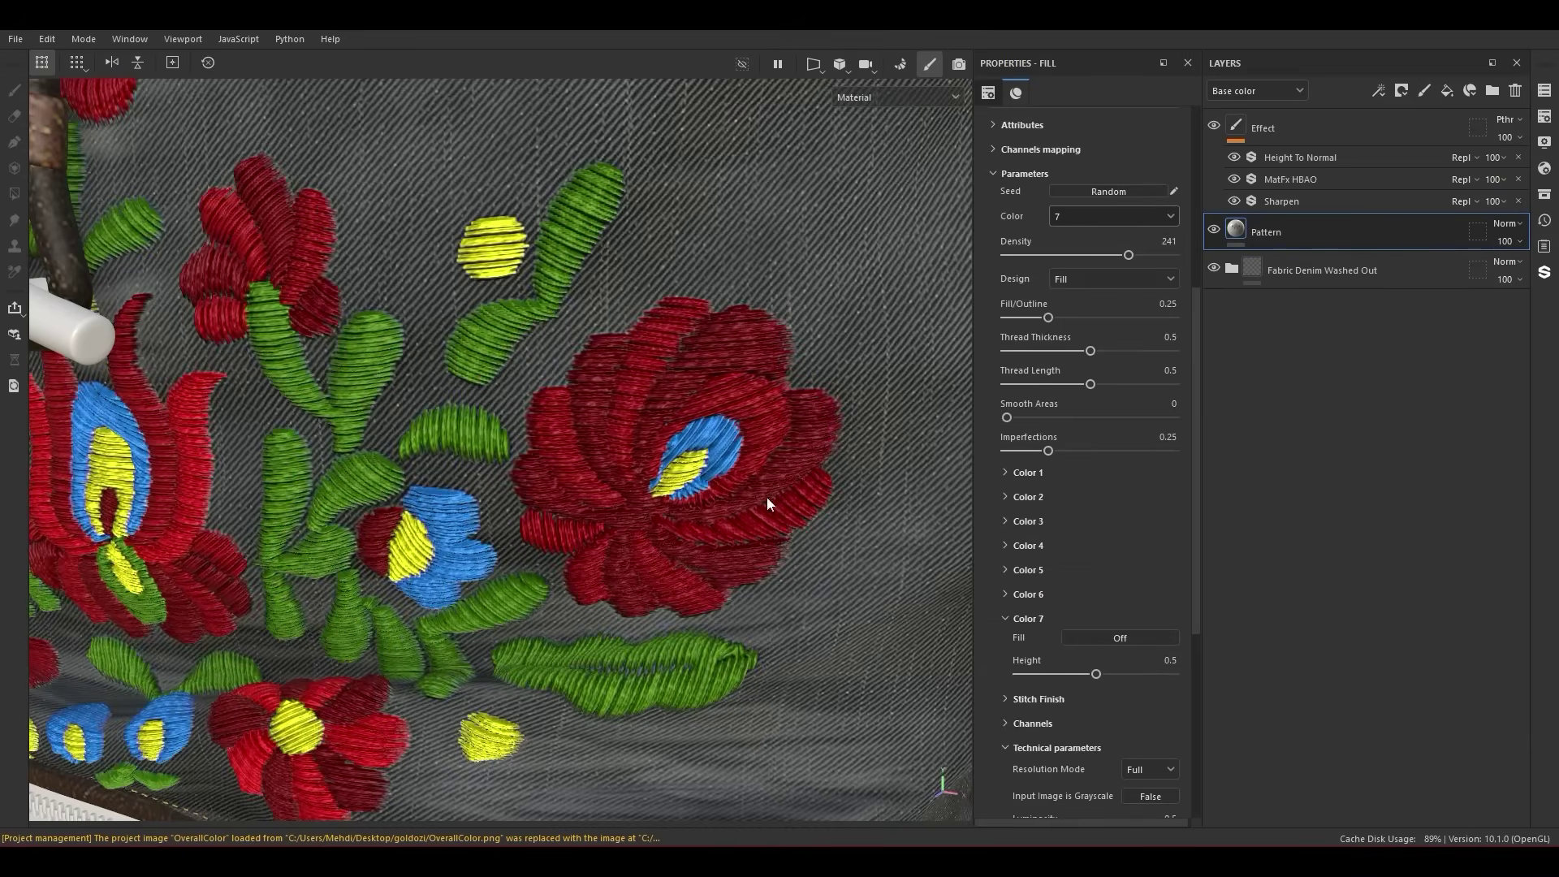
left_click_drag(757, 509, 520, 524, "alt")
scroll(372, 539, "down", 2)
left_click_drag(372, 540, 867, 420, "alt")
middle_click_drag(868, 421, 755, 455, "alt")
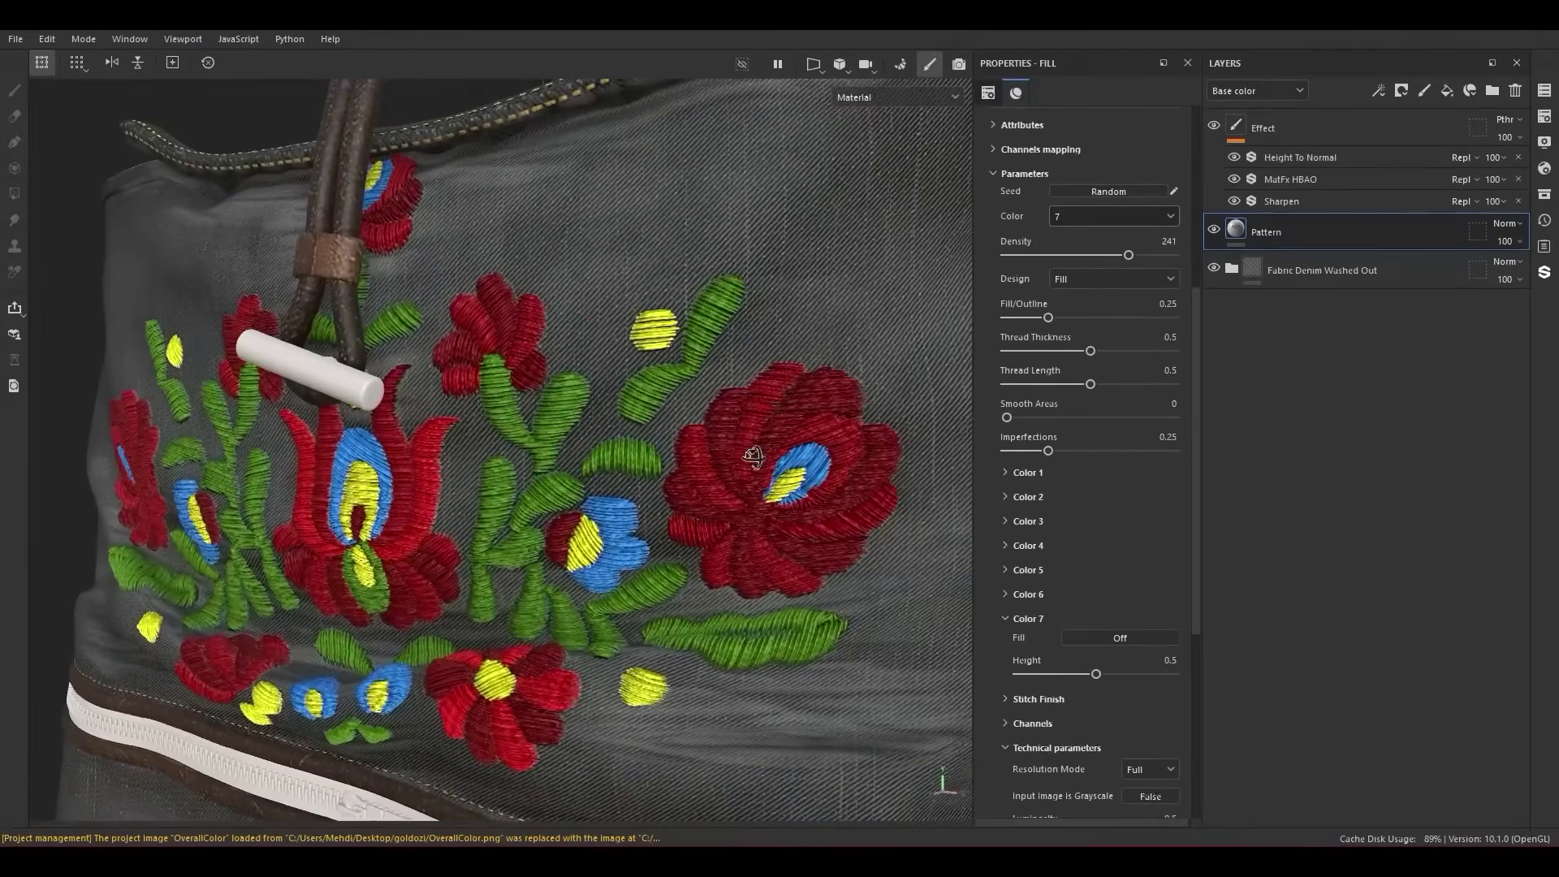
Step: Set the Embroidery material's stitch density to 300
scroll(1137, 366, "up", 2)
left_click(1161, 342)
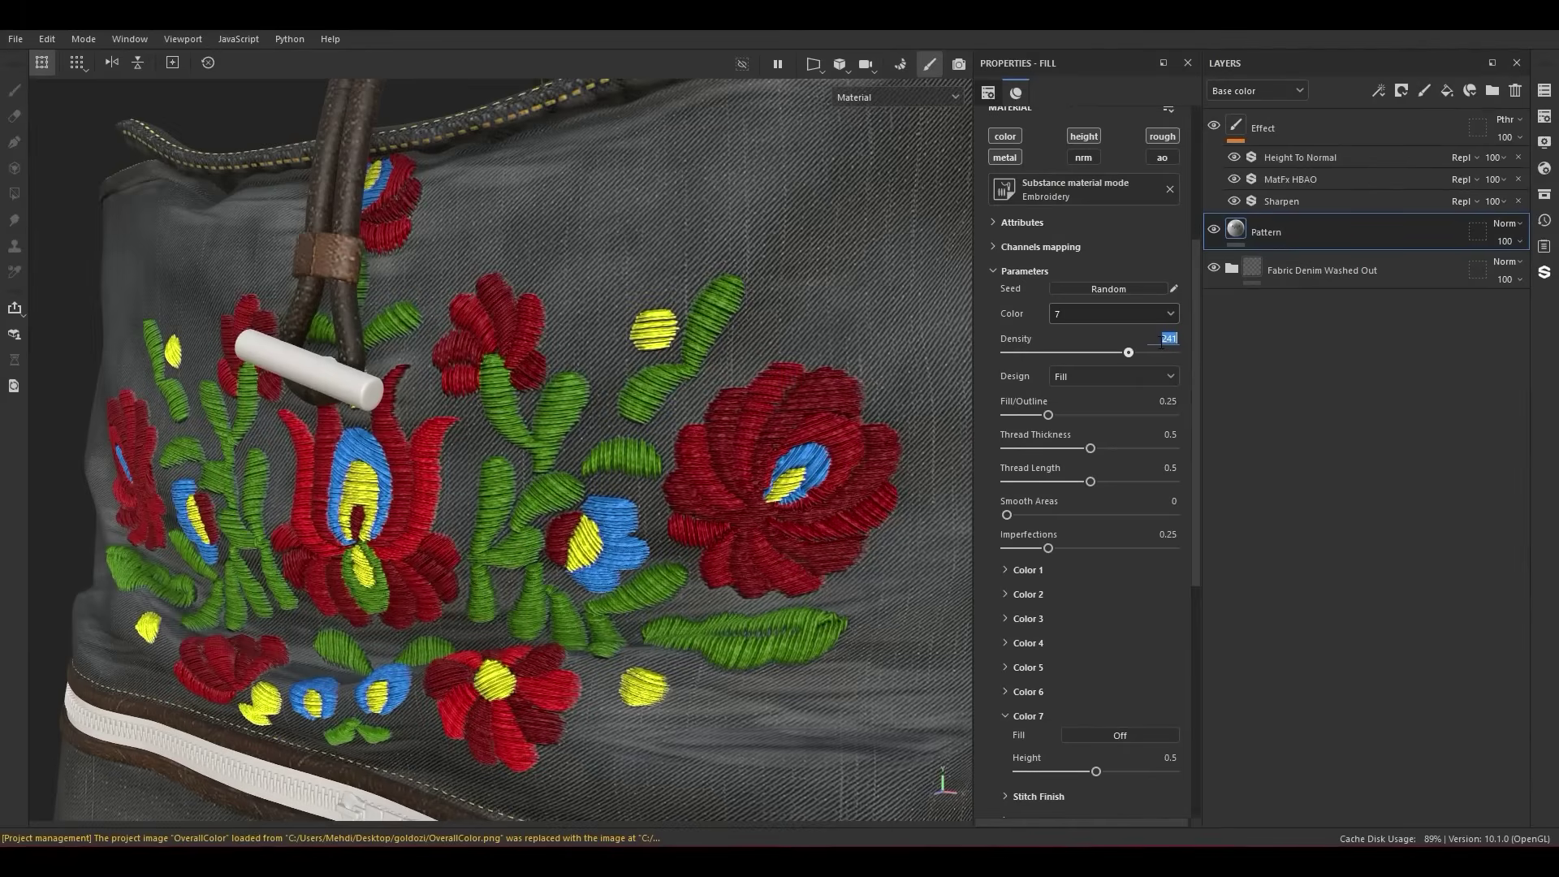
type("300")
key("Return")
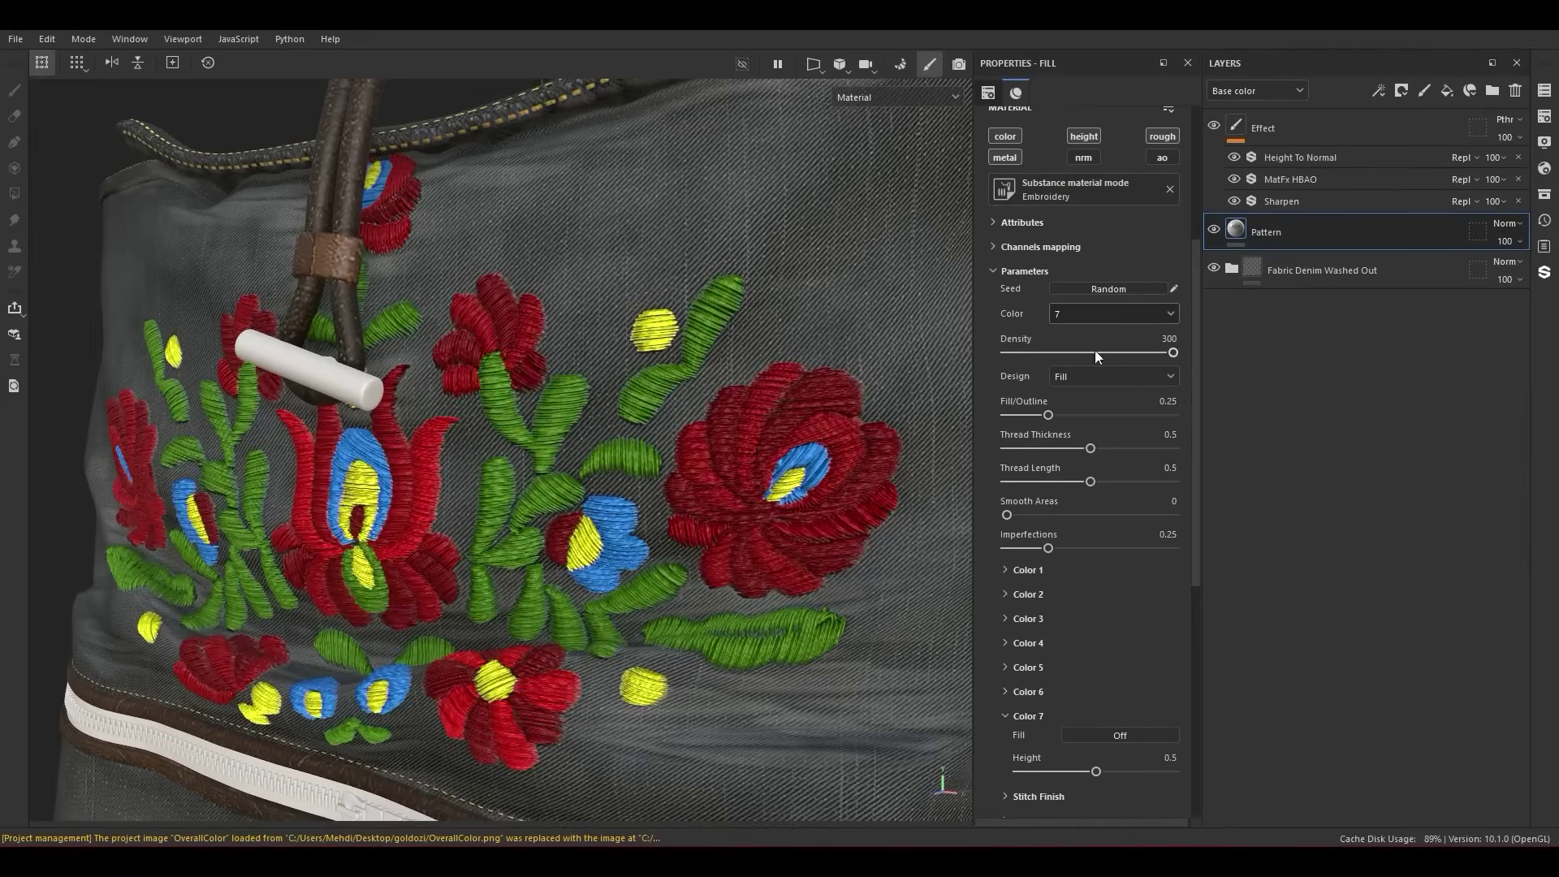
Step: Try the Outline design on the embroidery, viewing the flowers up close
scroll(769, 469, "up", 5)
left_click_drag(784, 410, 671, 457, "alt")
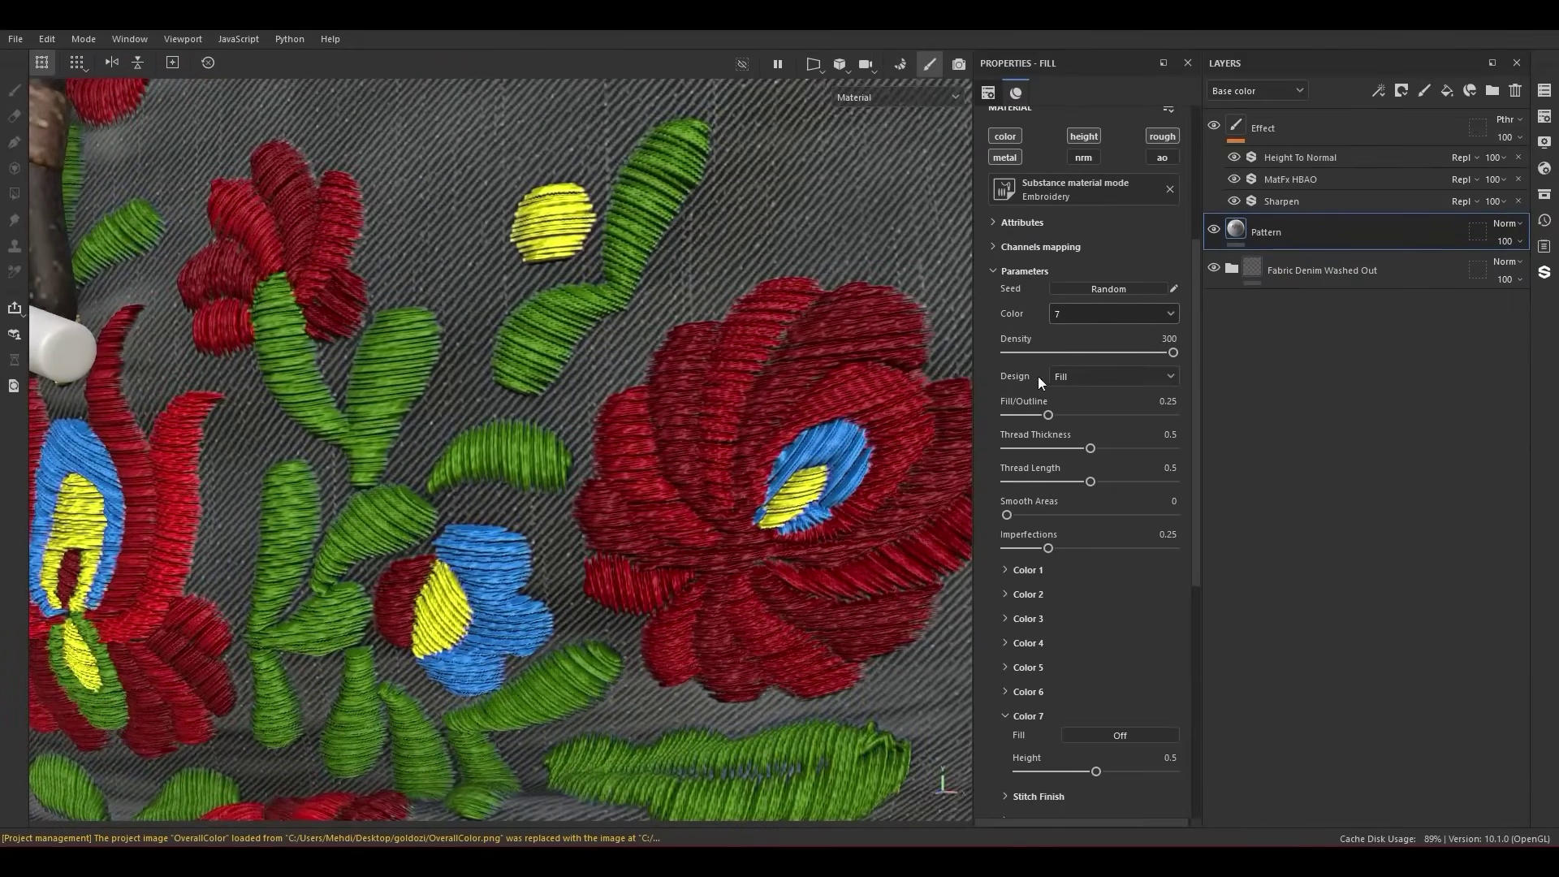
left_click(1066, 376)
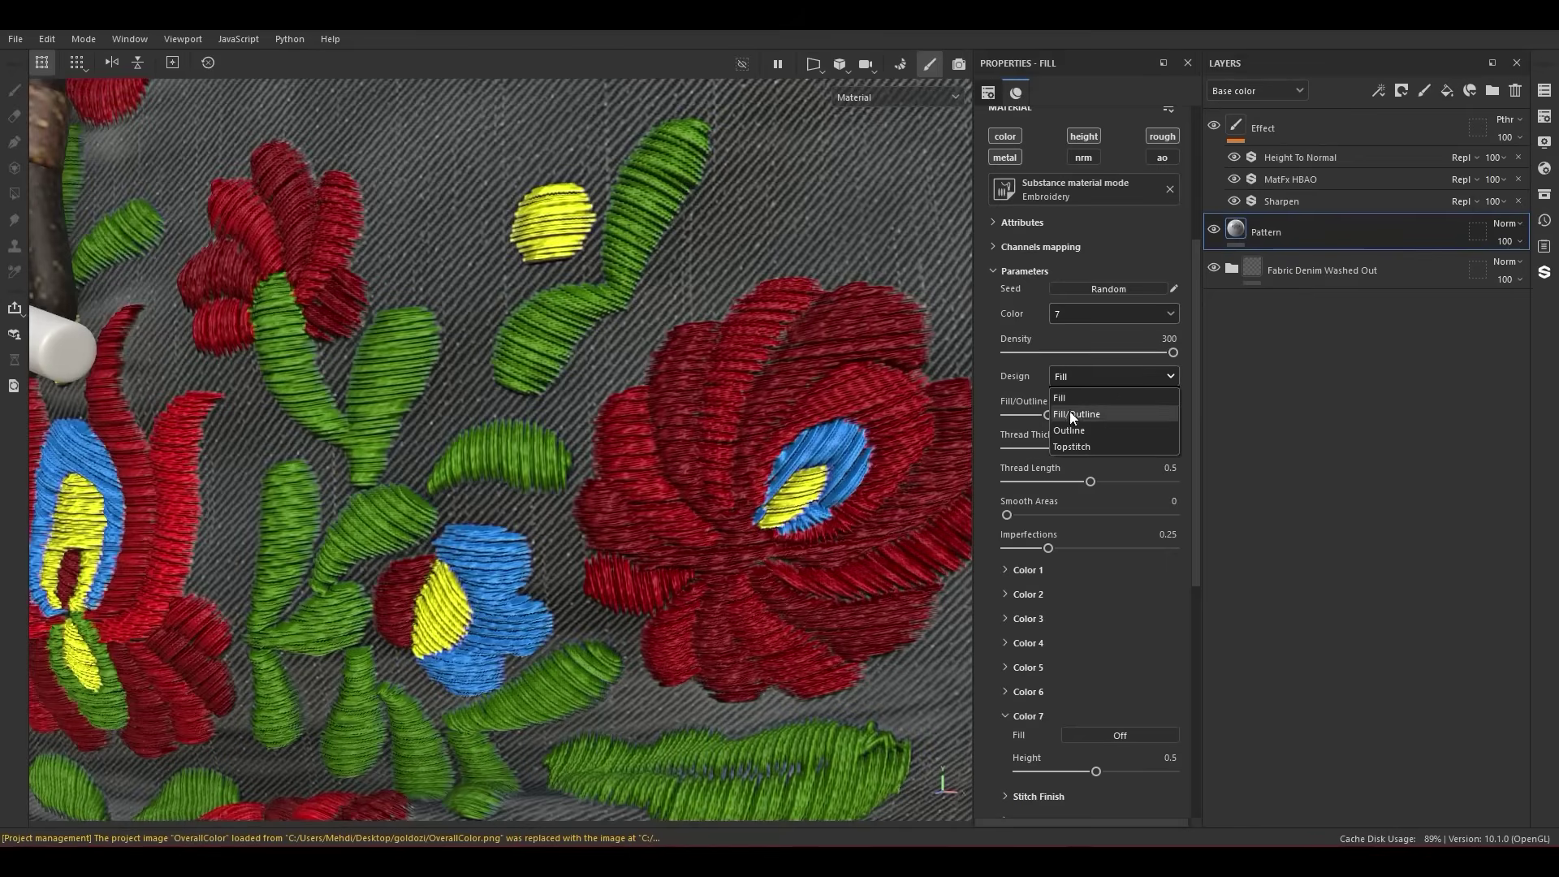
left_click(796, 410)
middle_click_drag(796, 411, 708, 435, "alt")
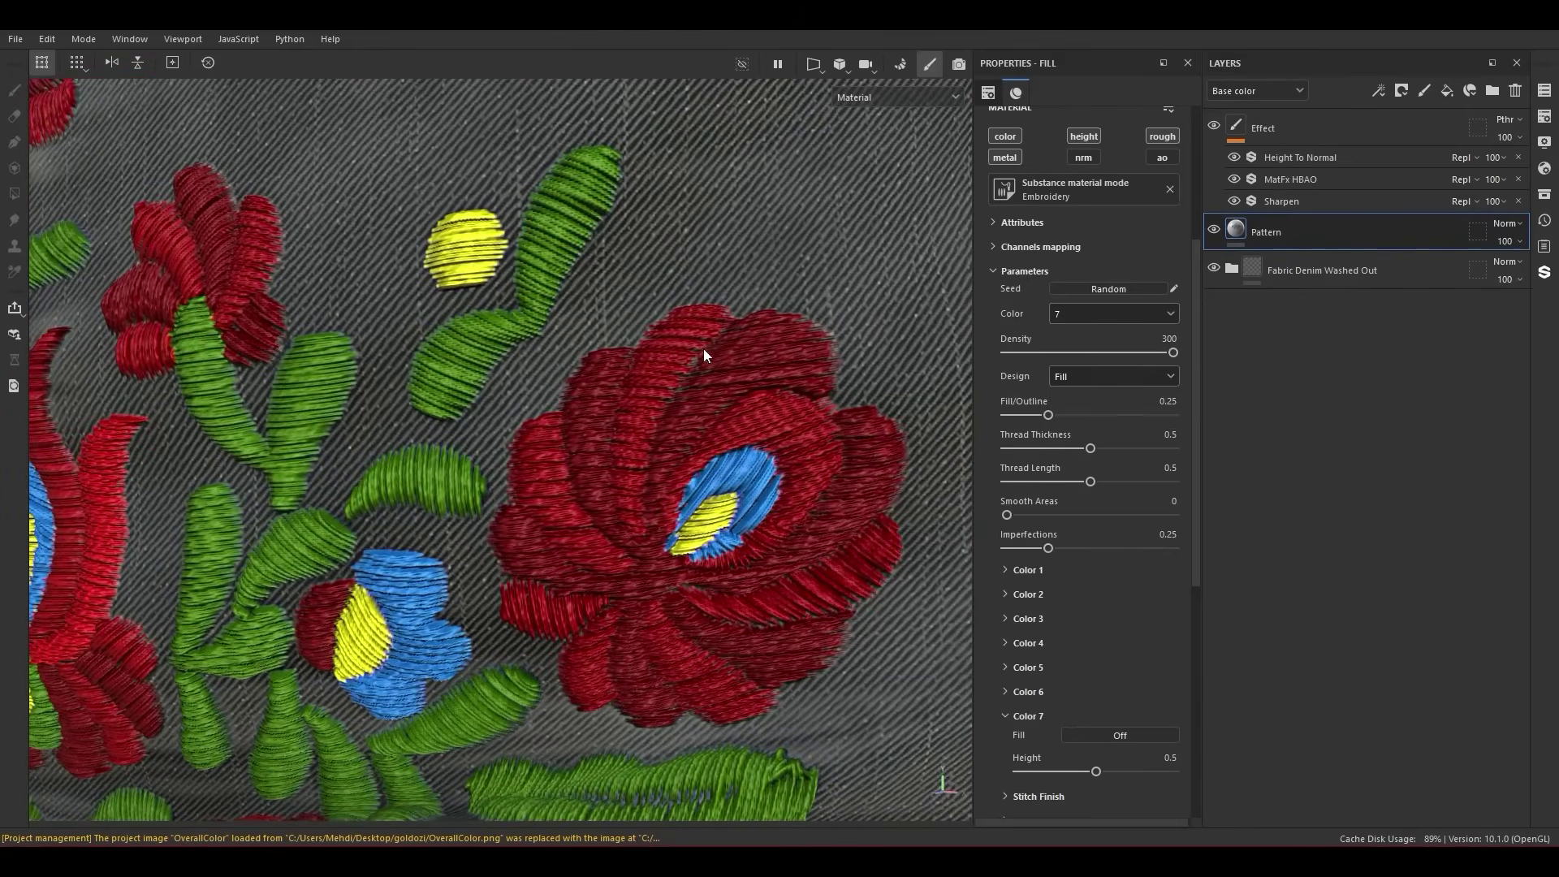
left_click(1096, 376)
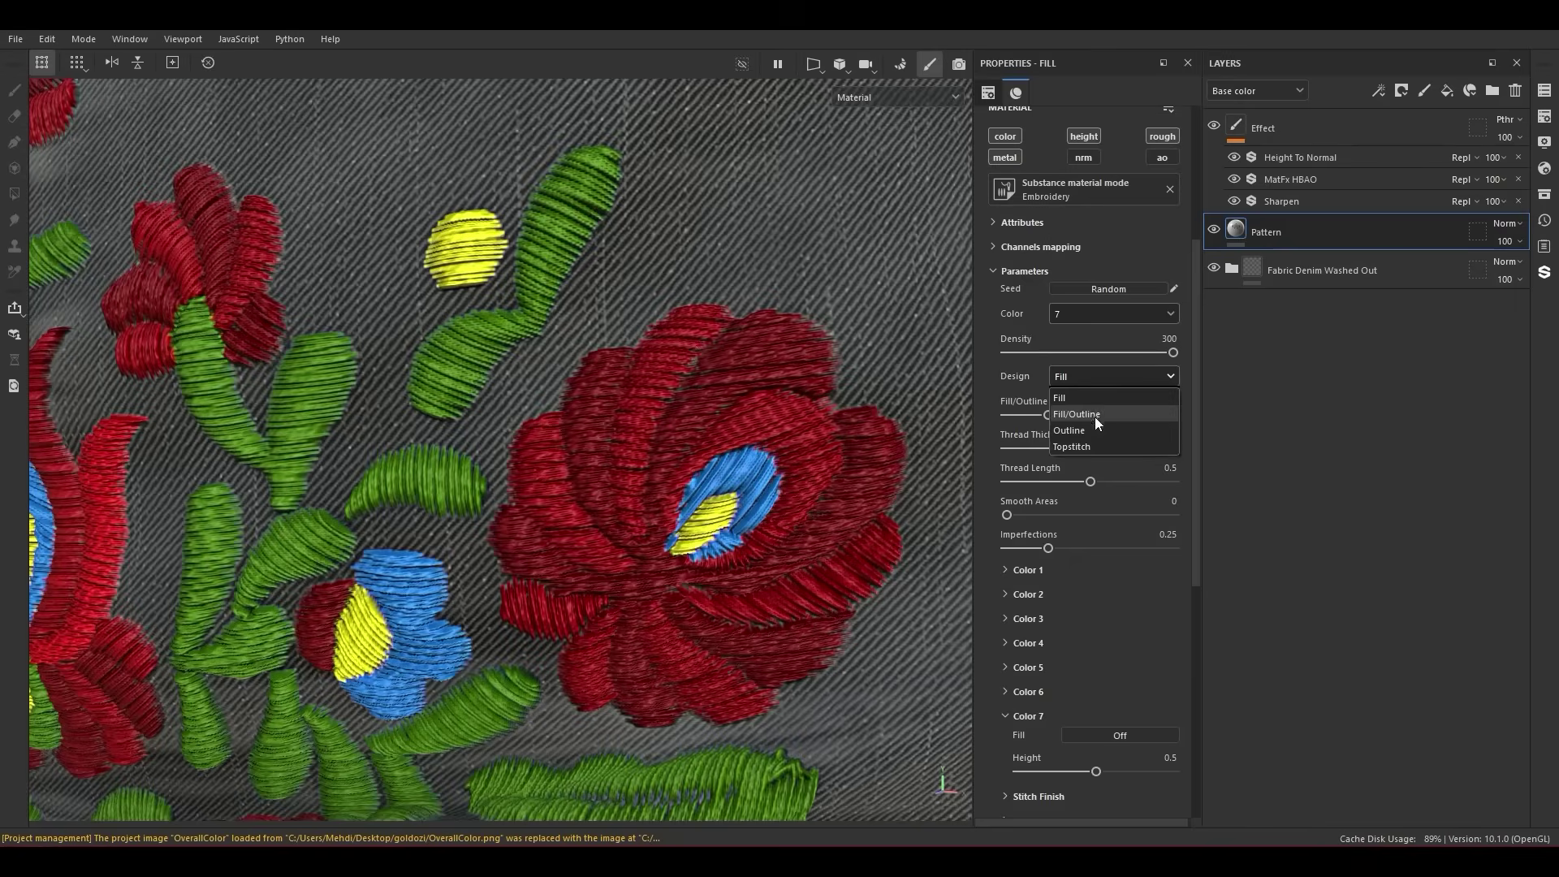
left_click(1078, 426)
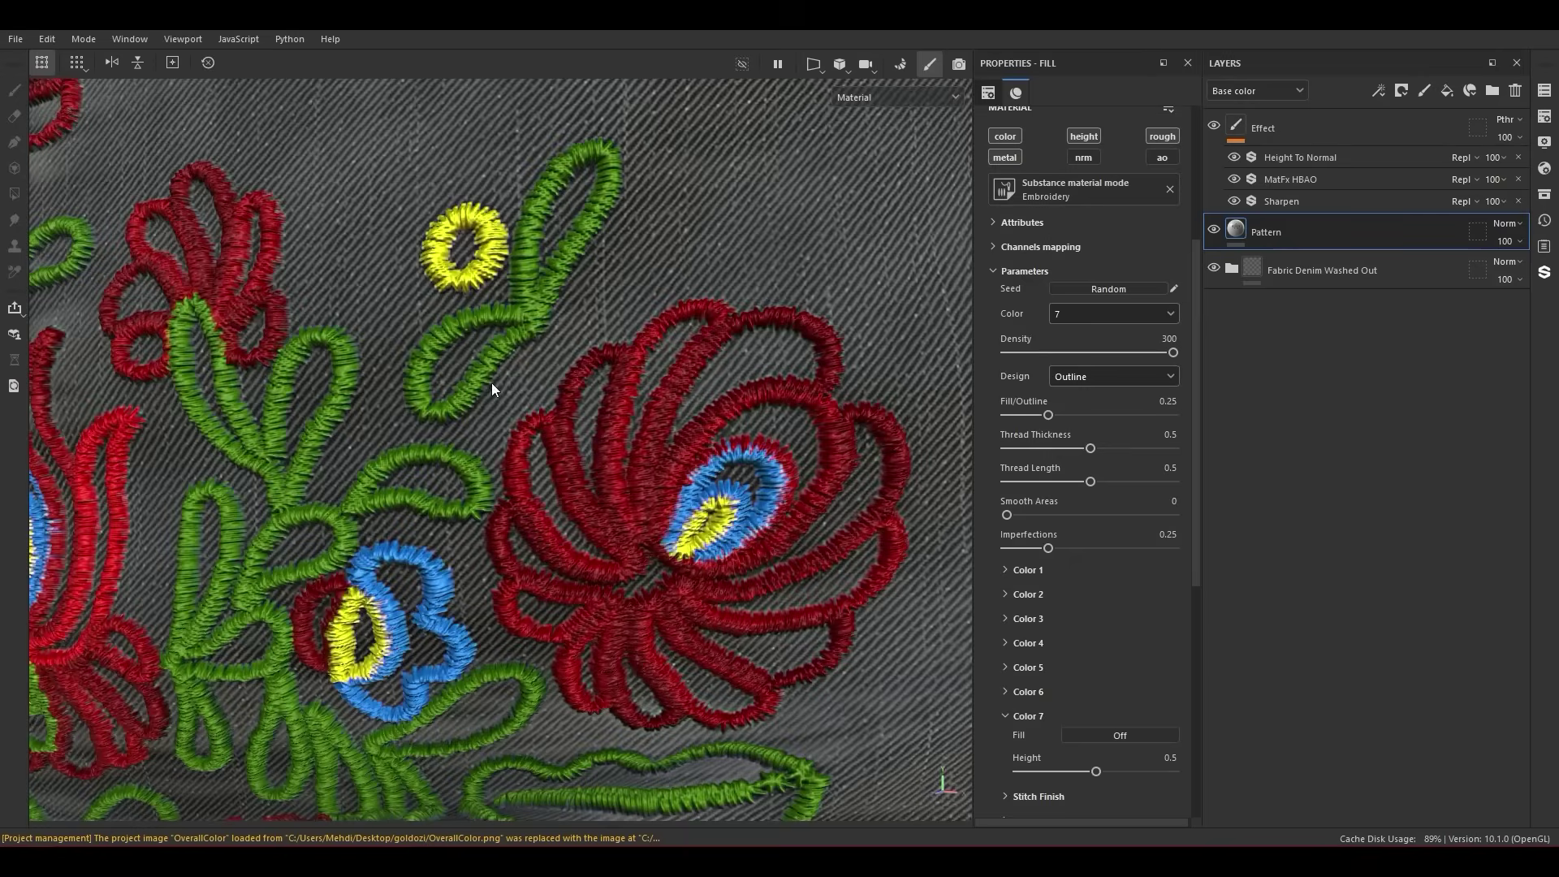
Step: Try the Fill/Outline and Topstitch designs on the embroidery and return the design to Fill
left_click(1094, 379)
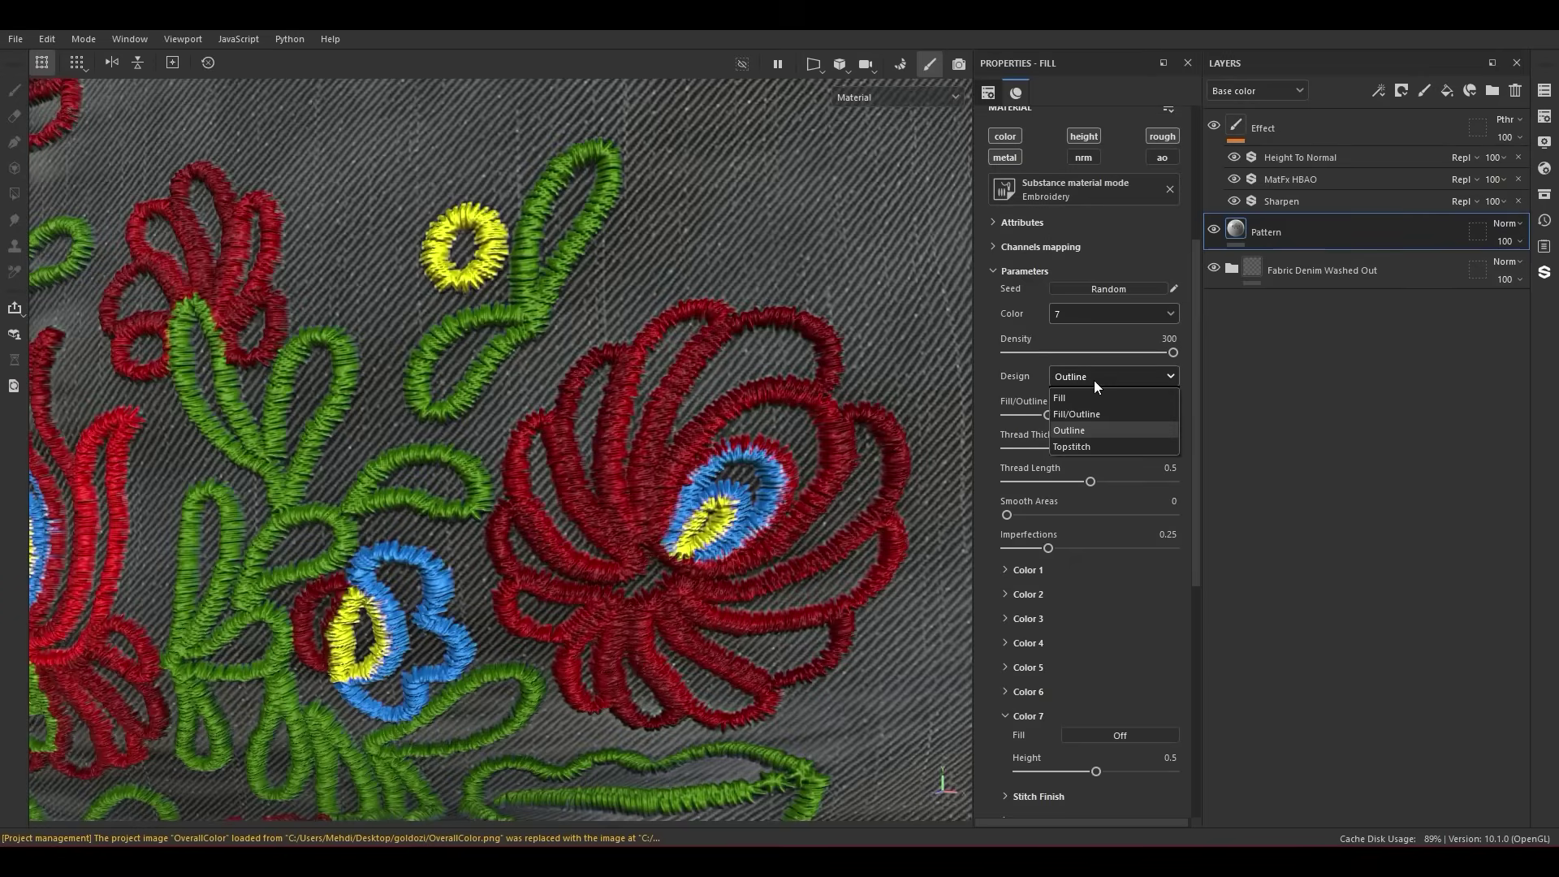
left_click(1064, 412)
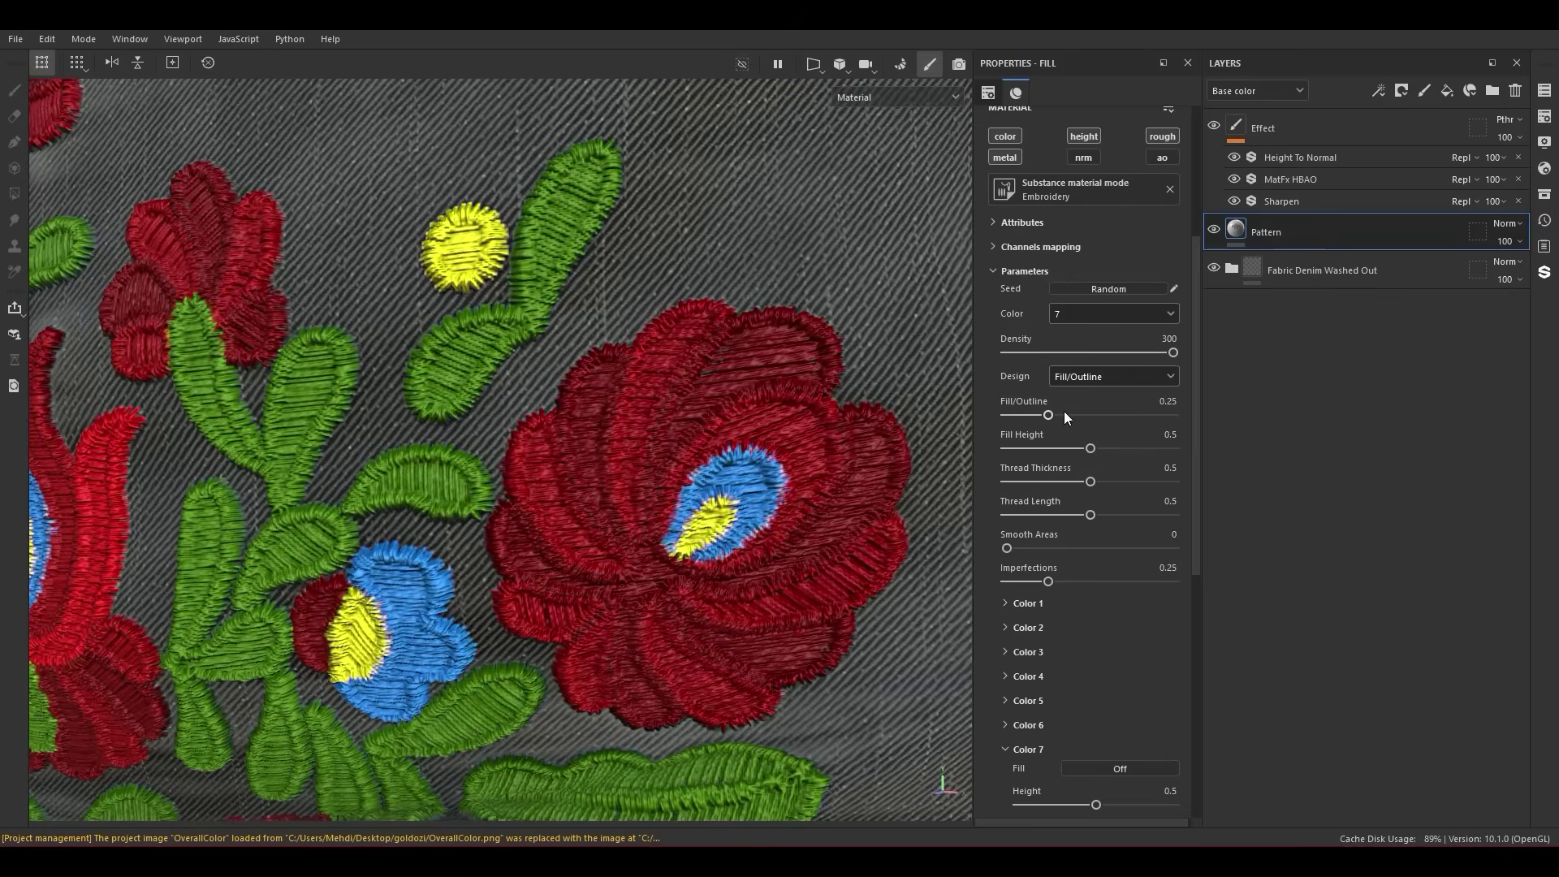
left_click(1081, 376)
left_click(1065, 449)
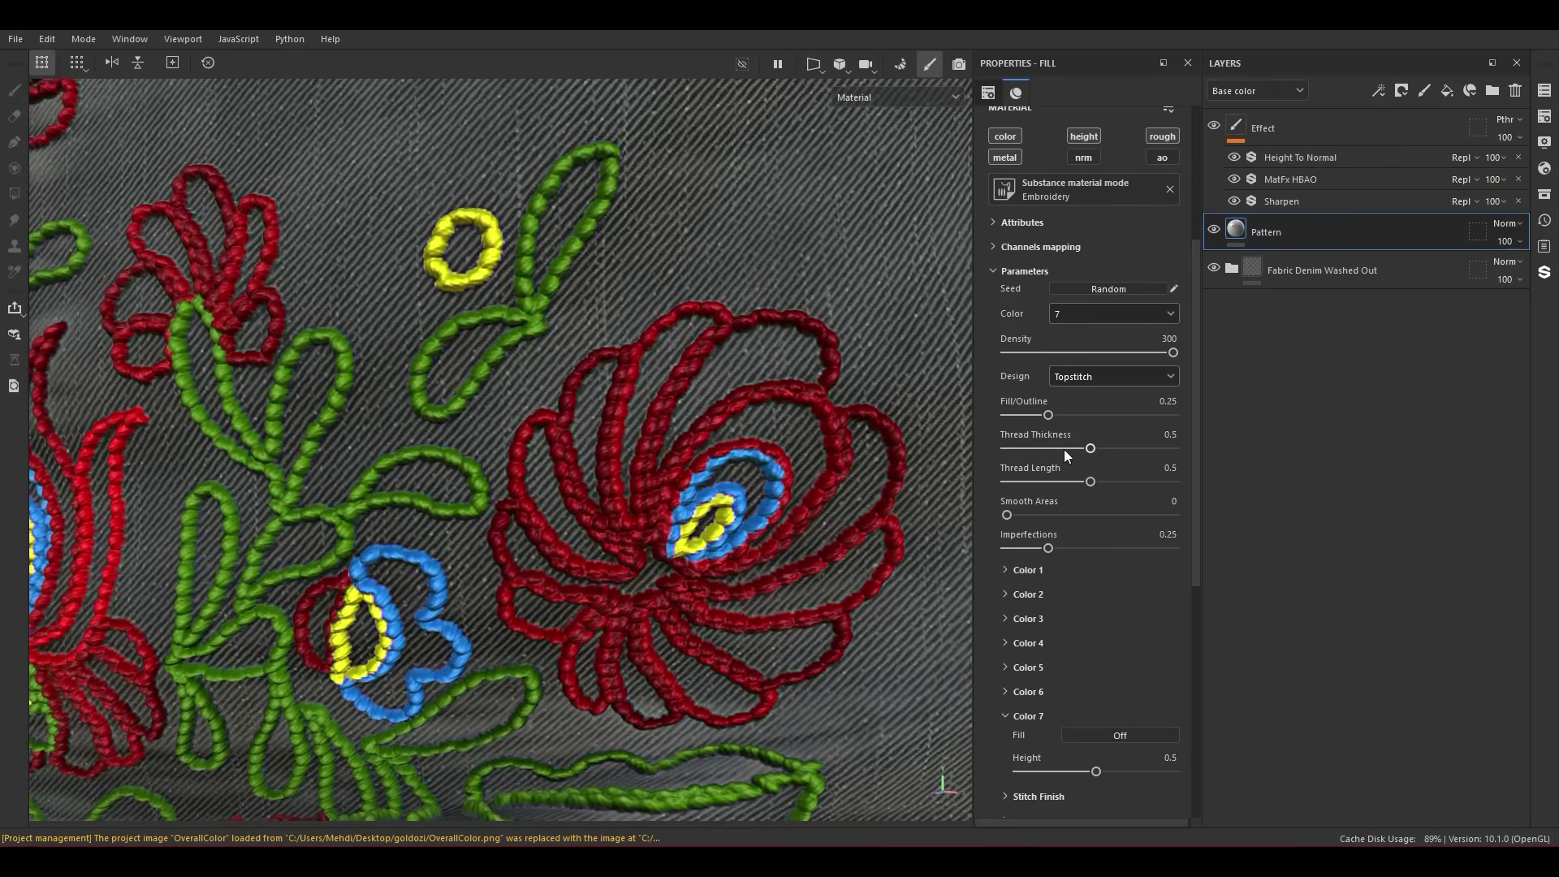
left_click(1088, 379)
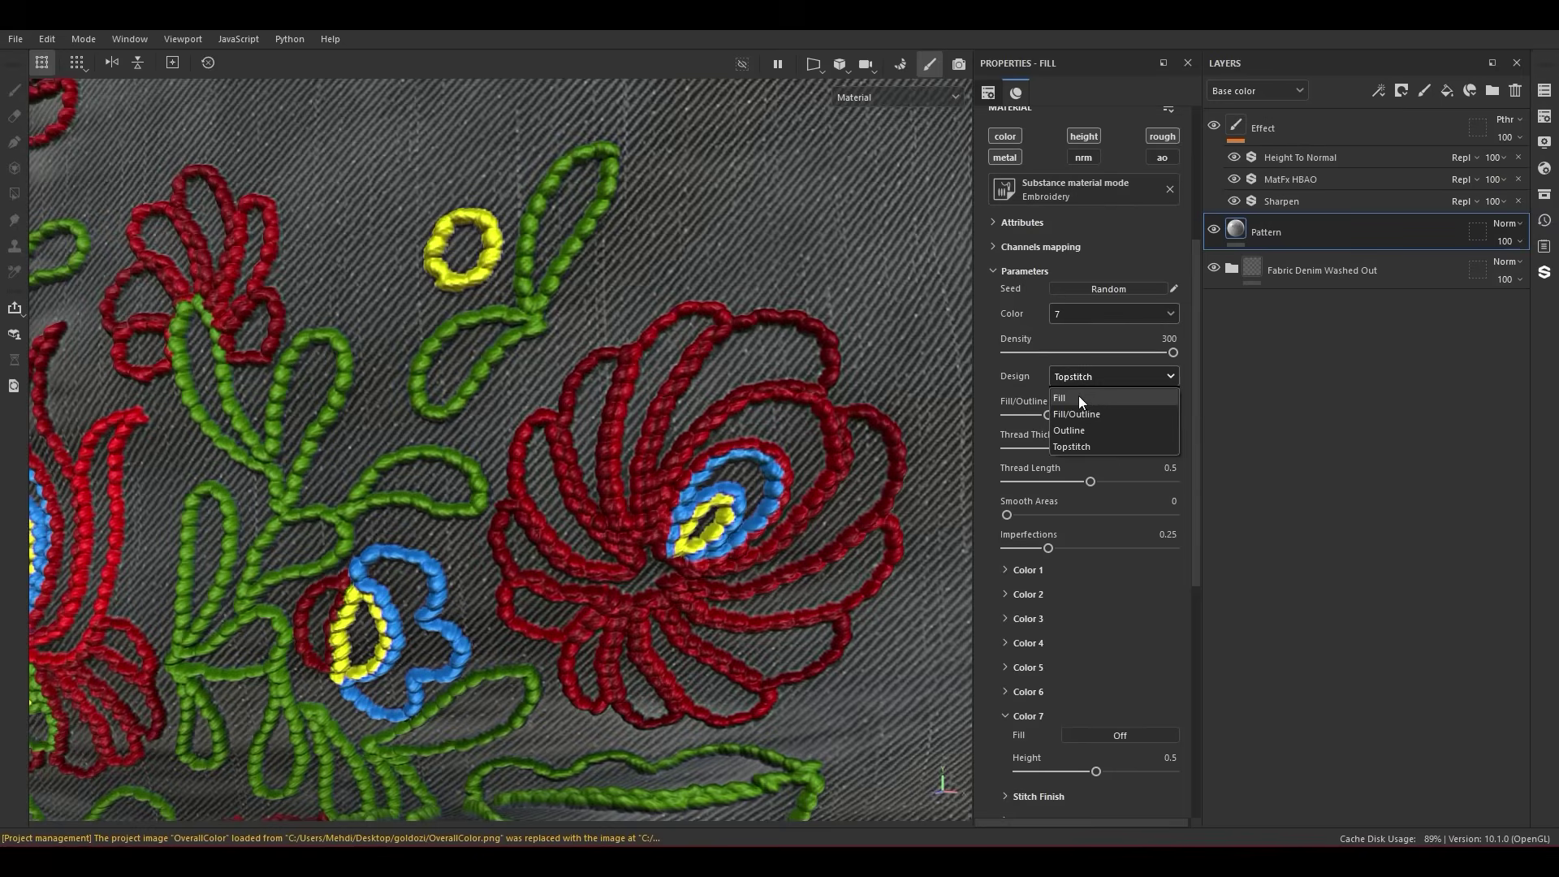
left_click(1079, 396)
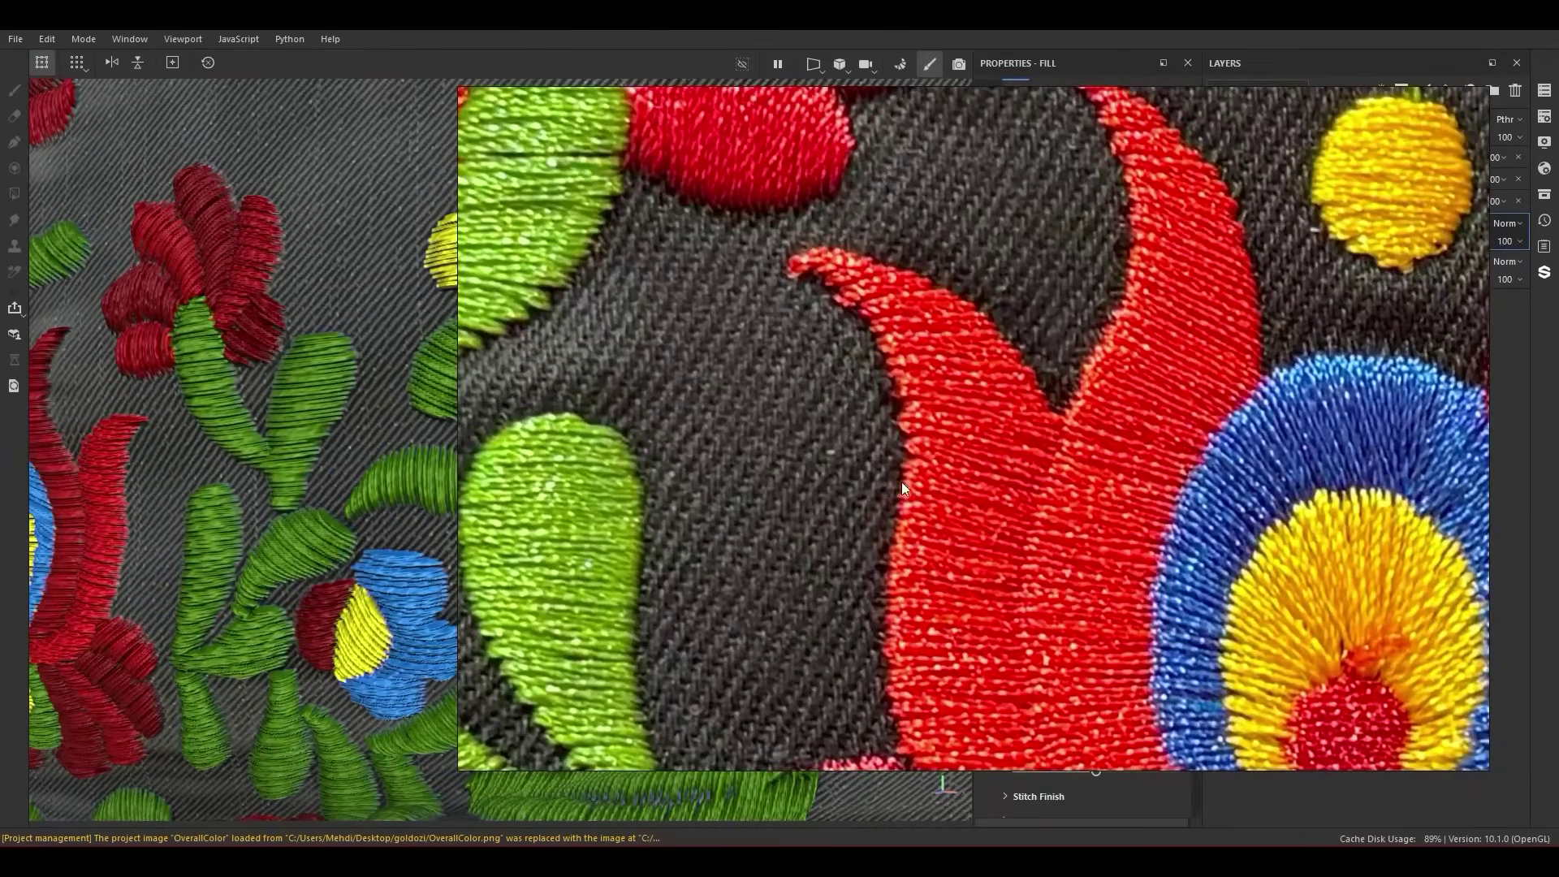
Step: Compare the filled stitches on the bag with the reference photo of real embroidery
middle_click_drag(924, 459, 1068, 229)
right_click_drag(889, 358, 1558, 378)
scroll(752, 540, "down", 5)
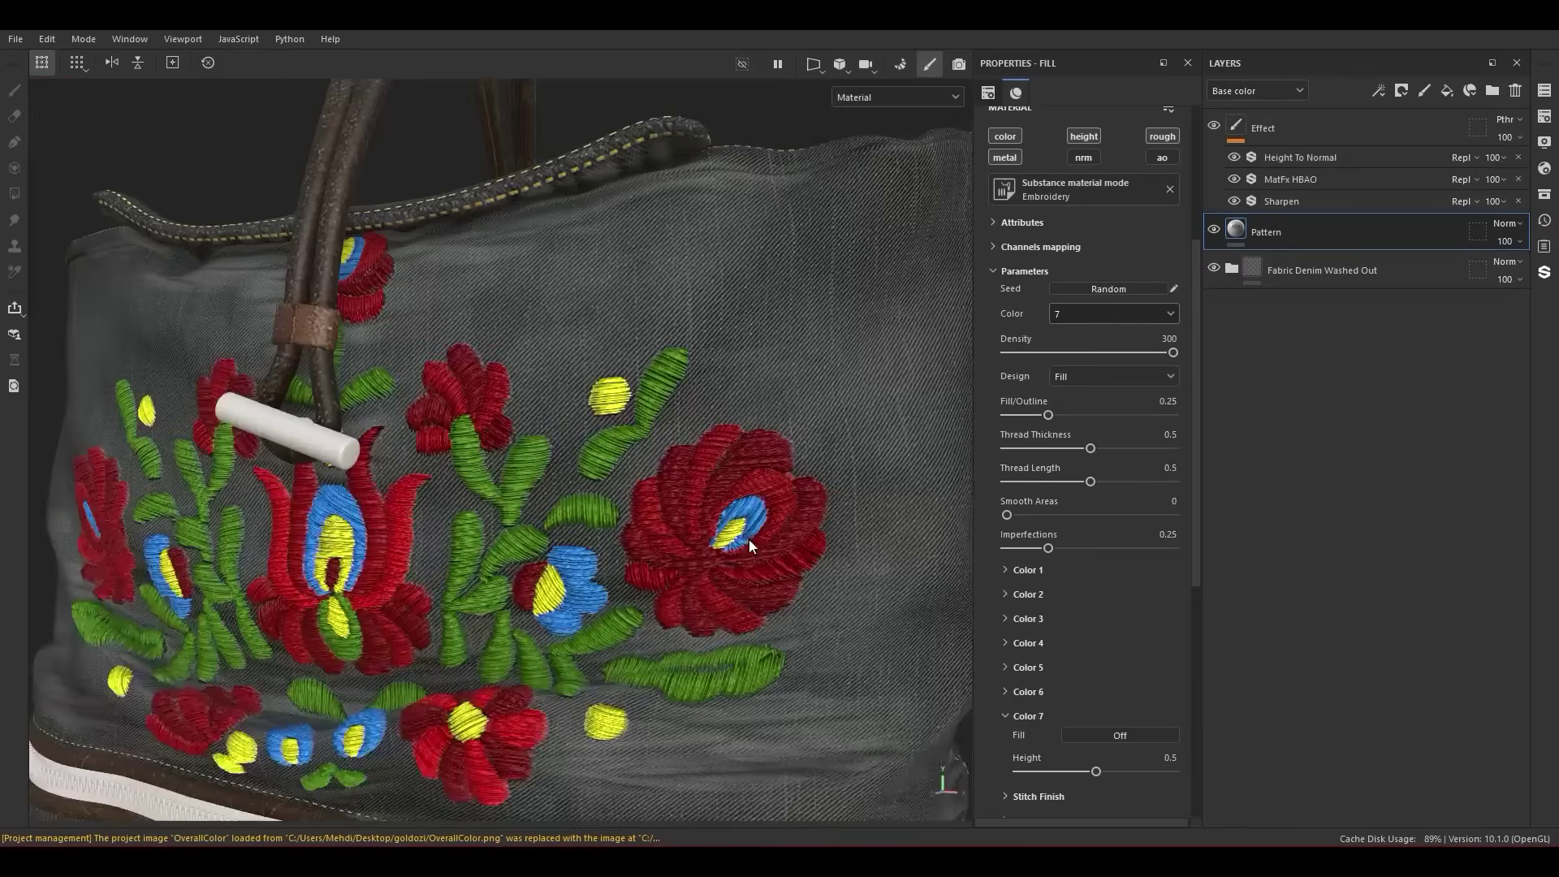
left_click_drag(752, 540, 687, 445, "alt")
scroll(684, 444, "up", 3)
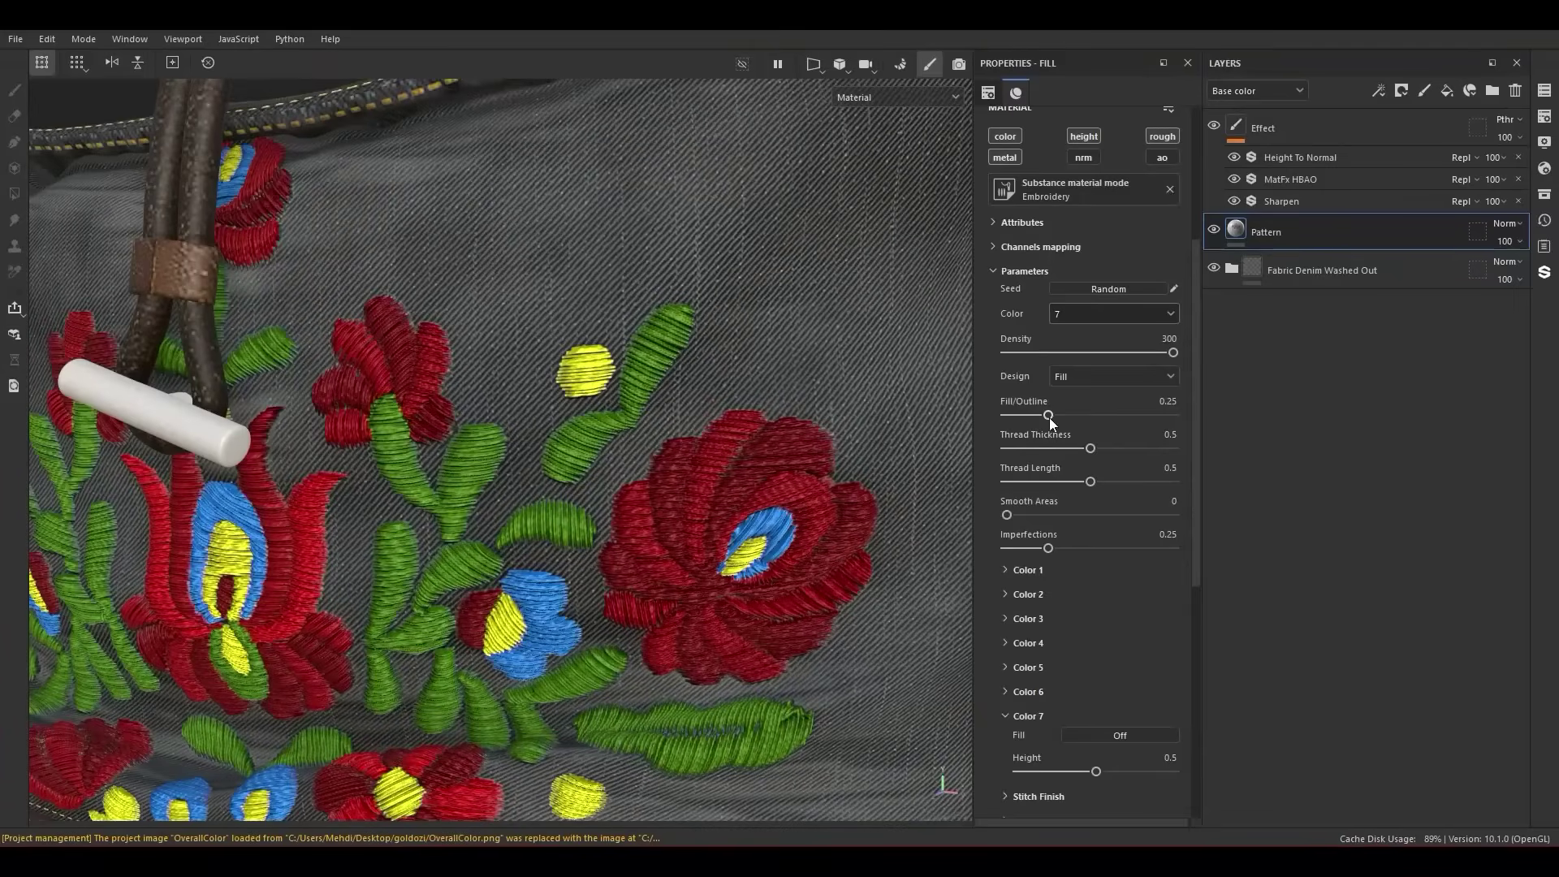
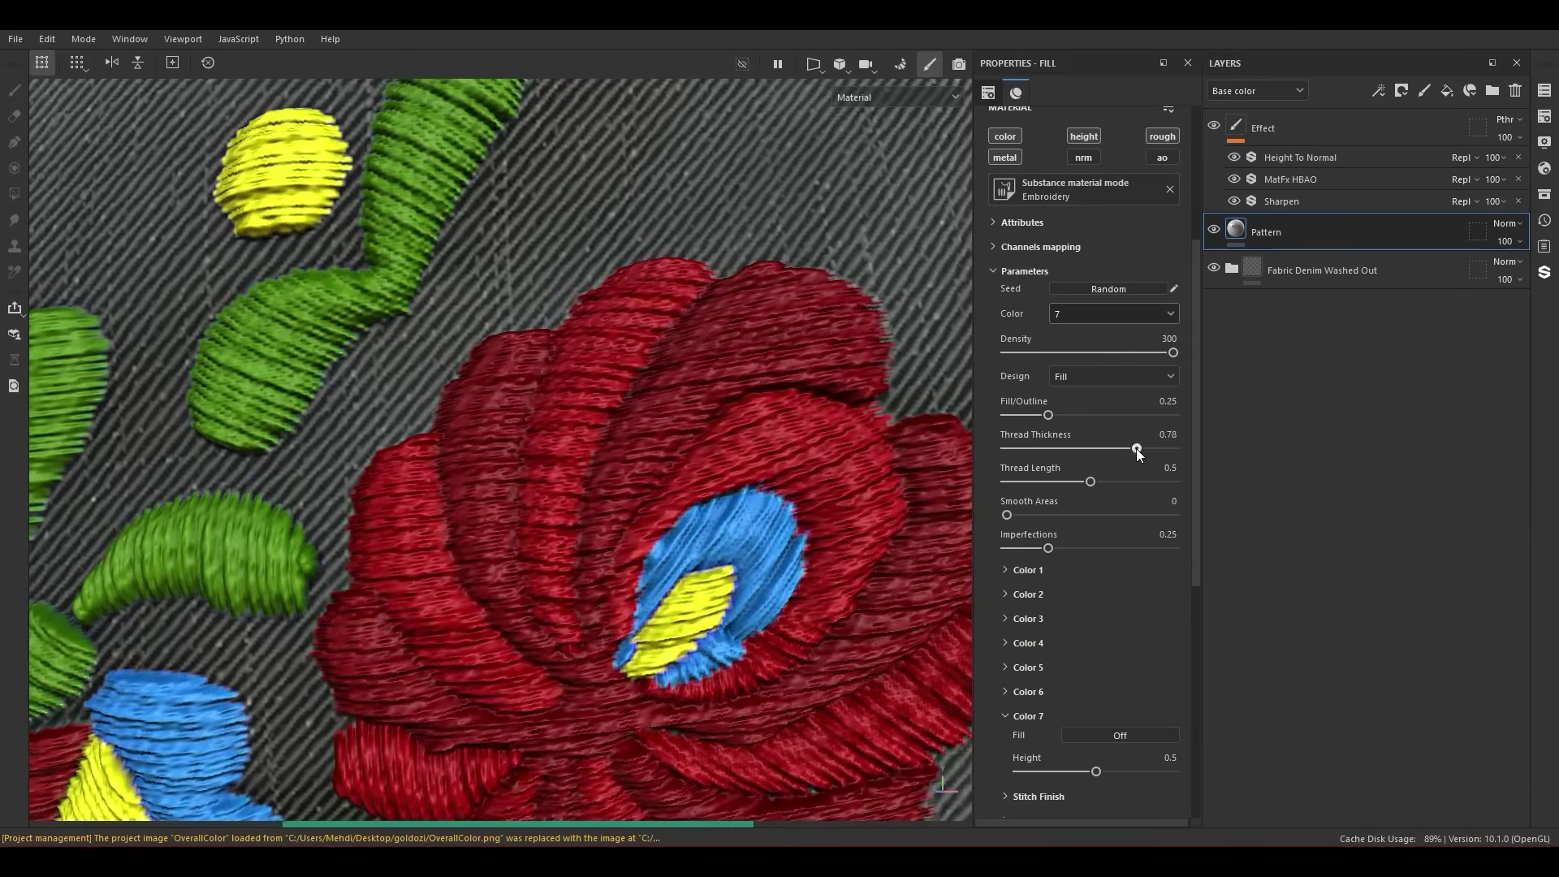
Step: Try thinner and thicker threads and a lower density, settling on a thread thickness of 0.6 and a density of 200
left_click_drag(1137, 448, 1041, 456)
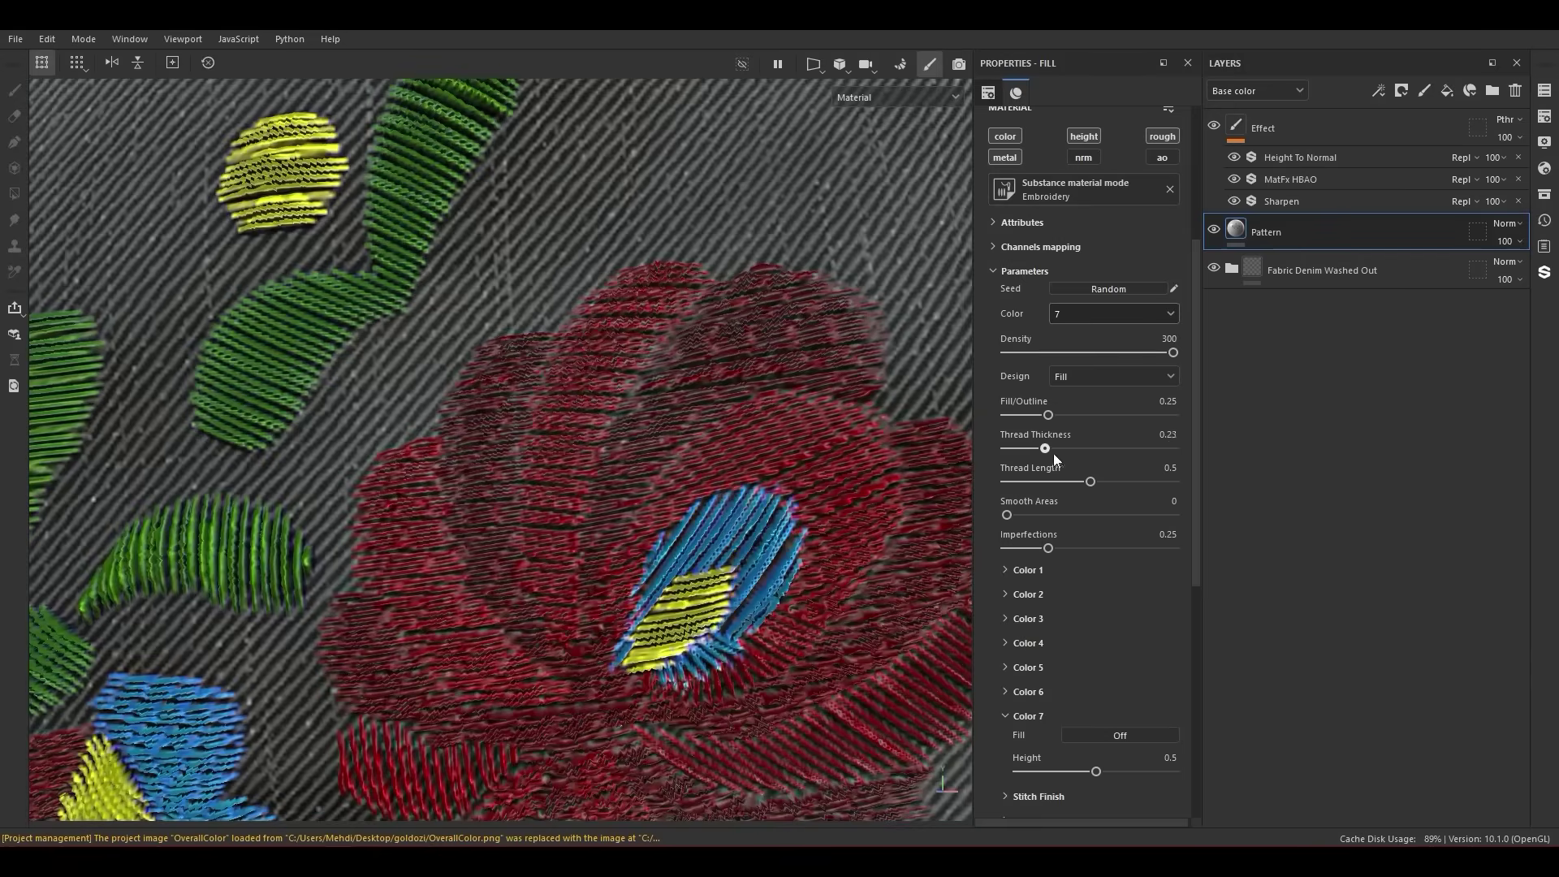
left_click_drag(1046, 449, 1117, 448)
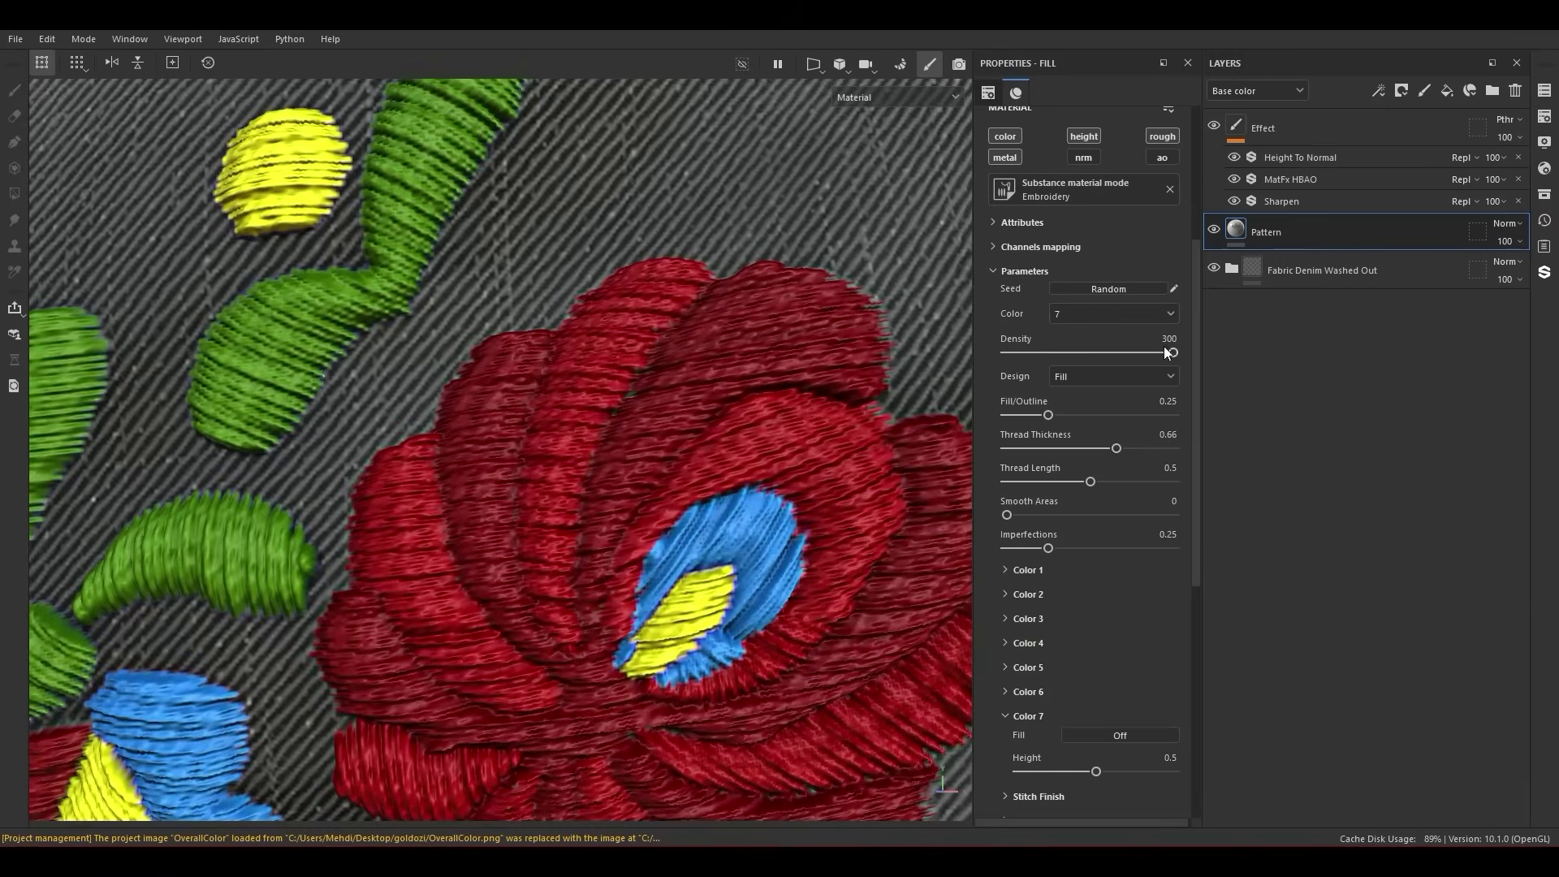
left_click_drag(1173, 352, 1071, 354)
scroll(477, 392, "down", 5)
middle_click_drag(419, 393, 553, 411, "alt")
scroll(553, 411, "up", 4)
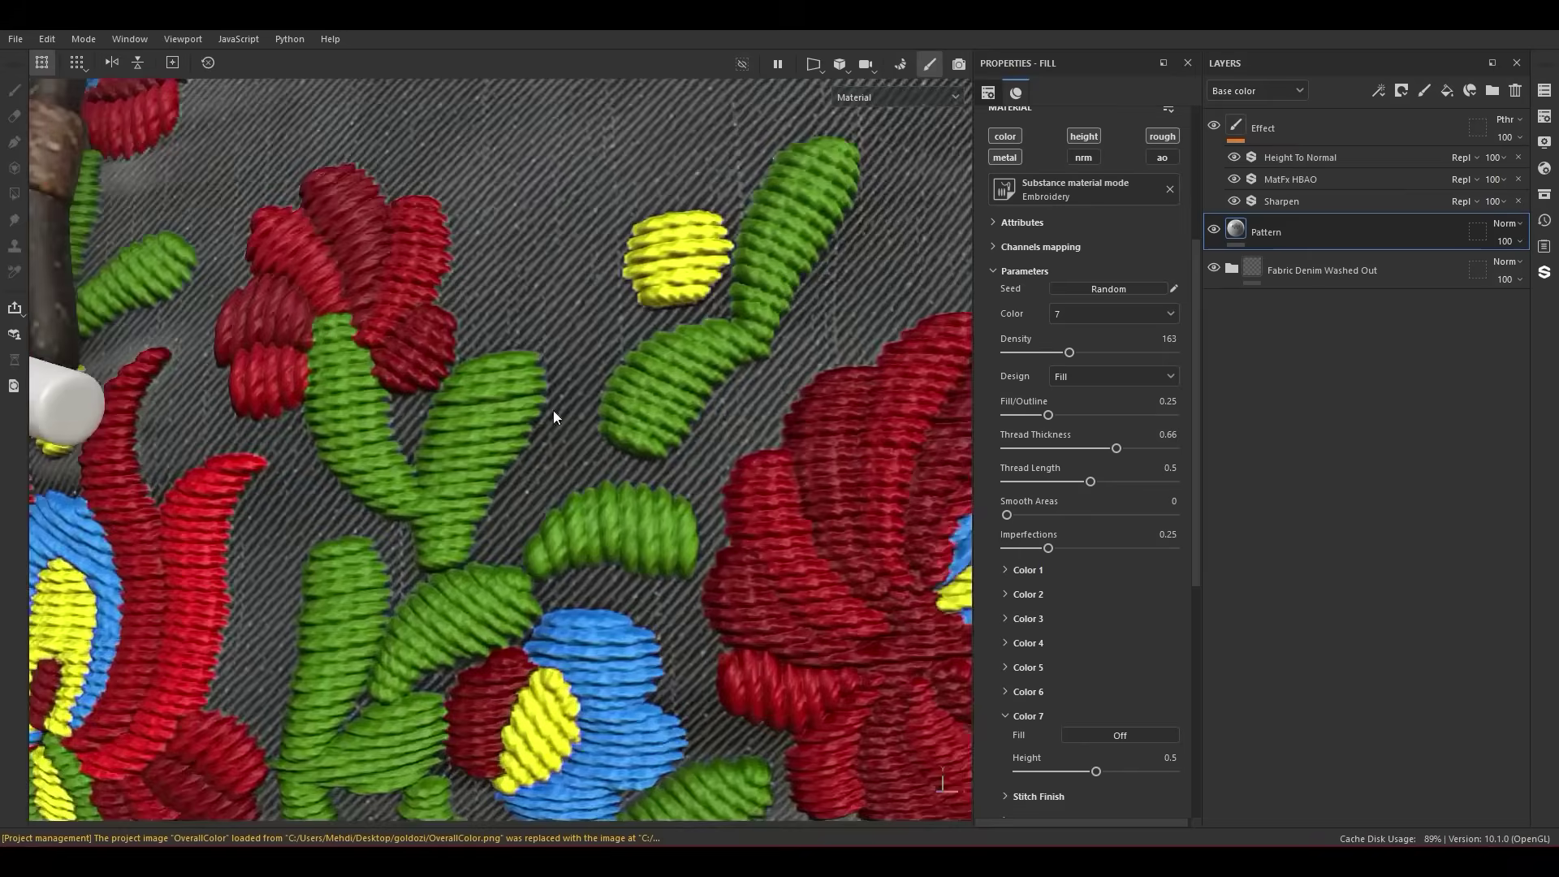
left_click_drag(1072, 354, 1096, 353)
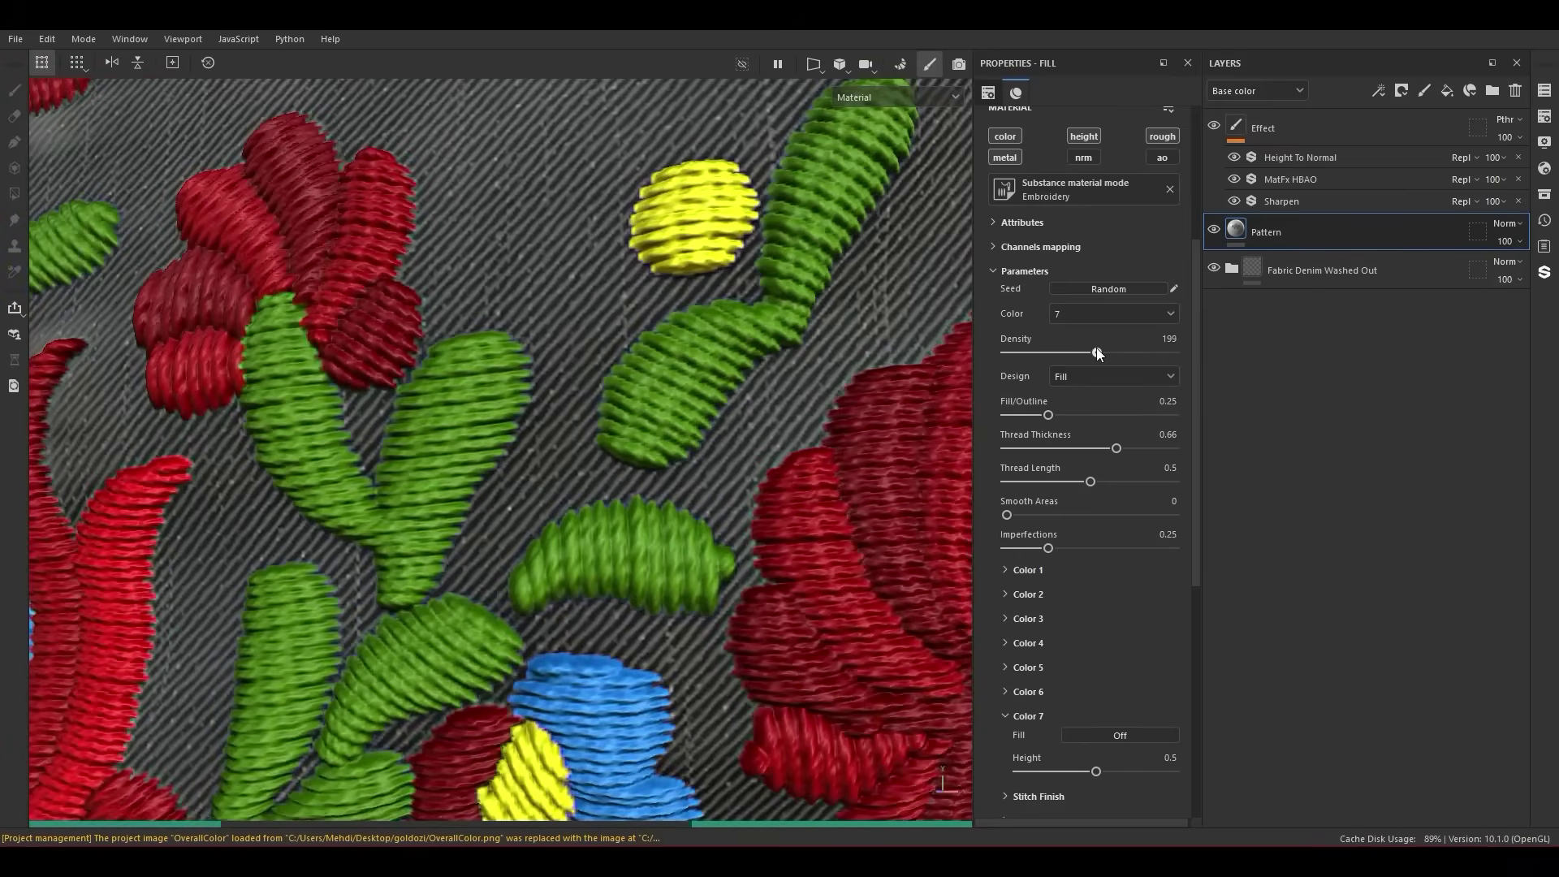
left_click_drag(1116, 449, 1106, 449)
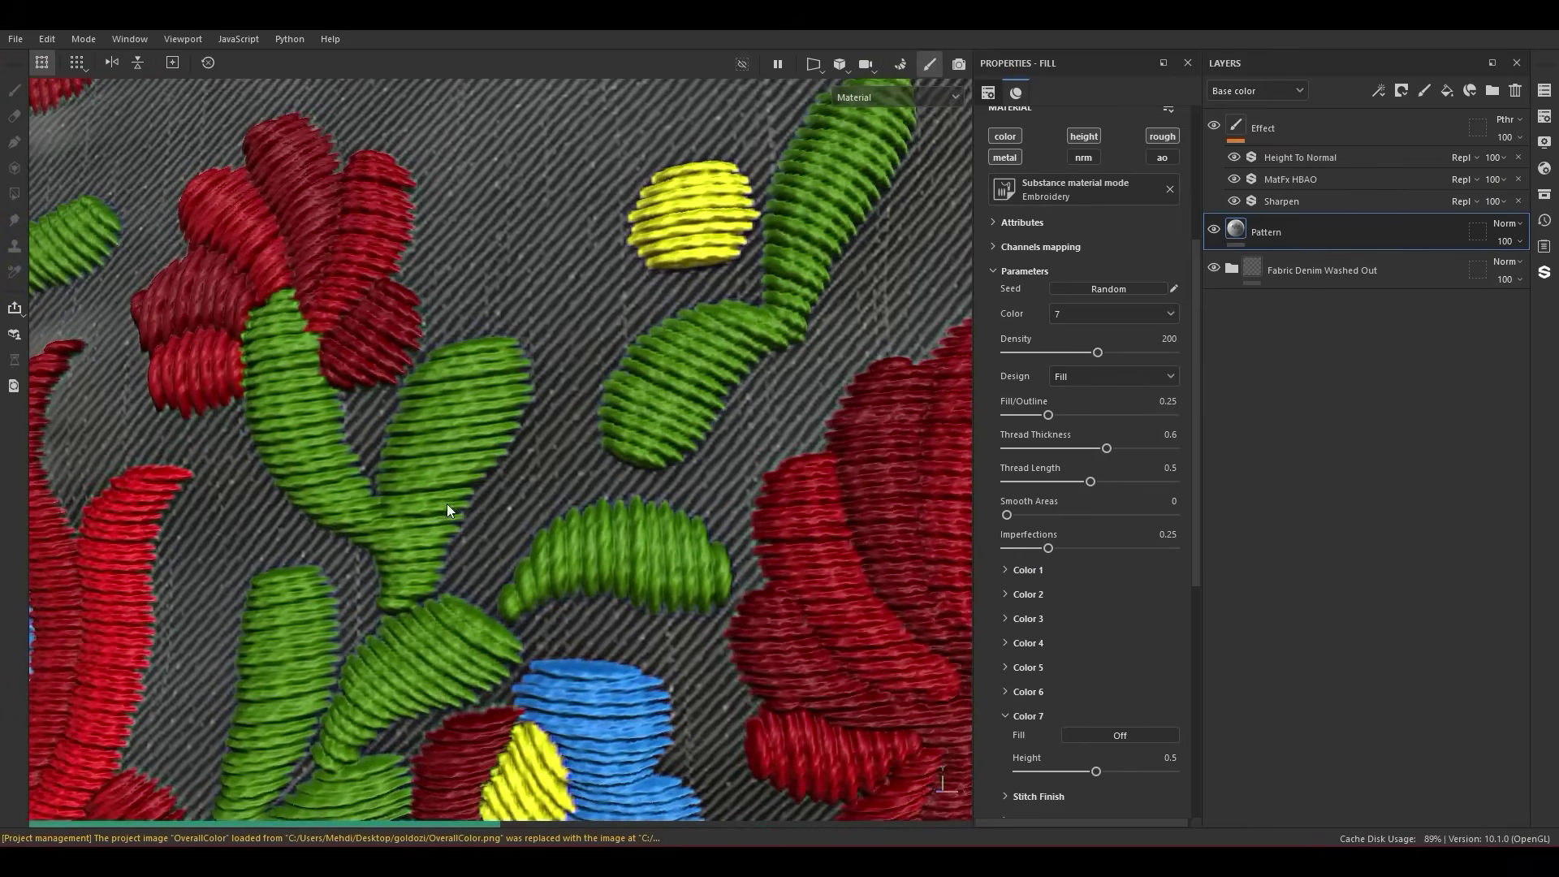
Step: Set the Embroidery material's thread length to 0.4 and Smooth Areas to 0.13
scroll(438, 502, "down", 6)
middle_click_drag(428, 502, 601, 333, "alt")
mouse_move(1092, 482)
left_mouse_down()
mouse_move(1029, 484)
mouse_move(1104, 483)
mouse_move(1074, 483)
left_mouse_up()
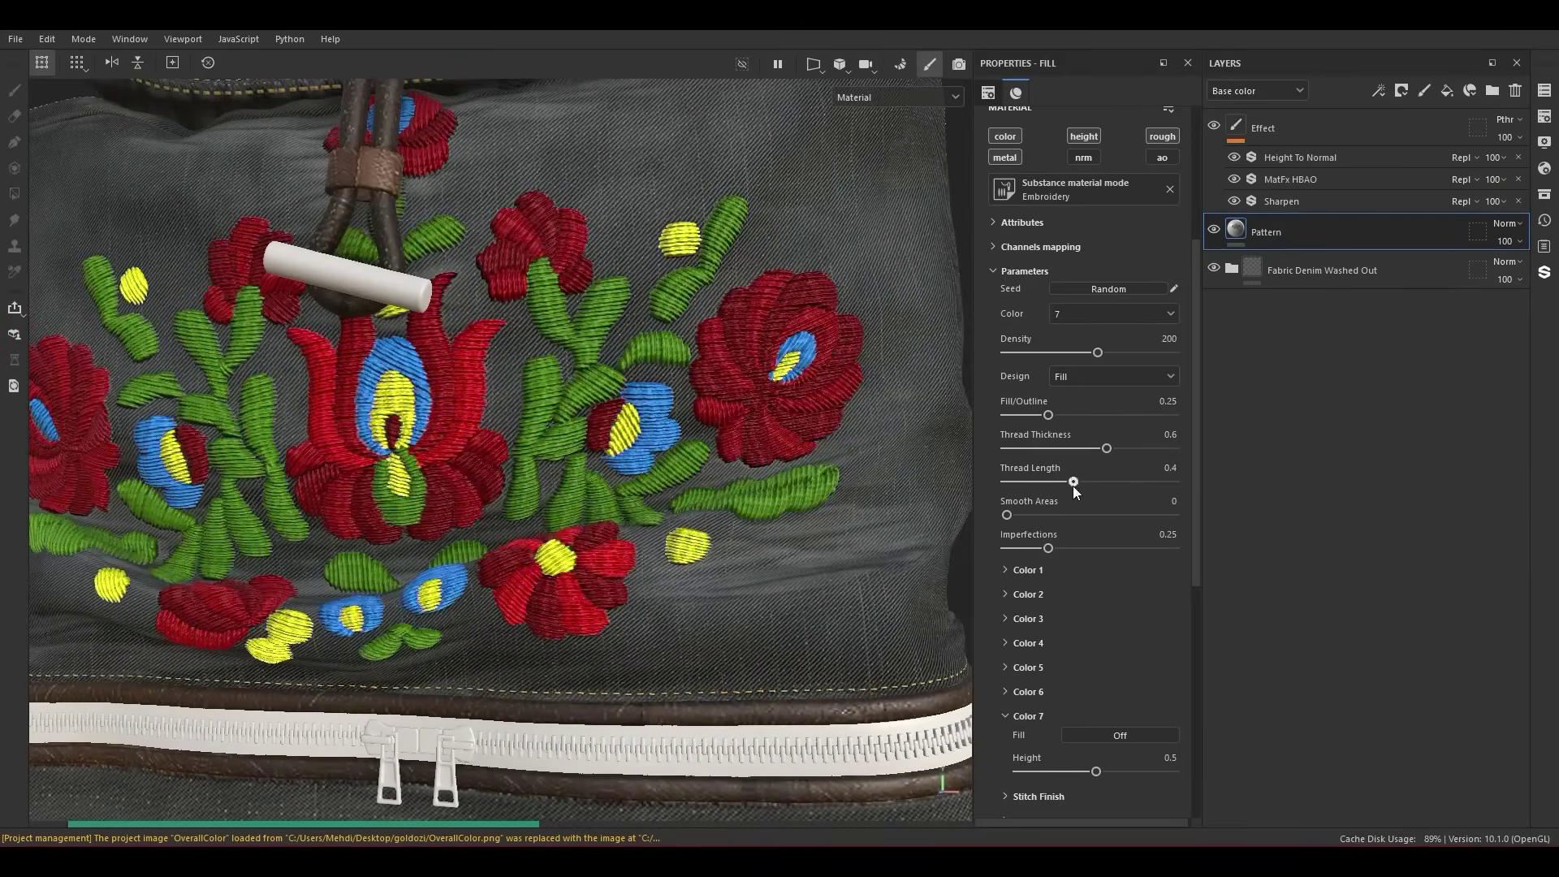
scroll(893, 385, "up", 6)
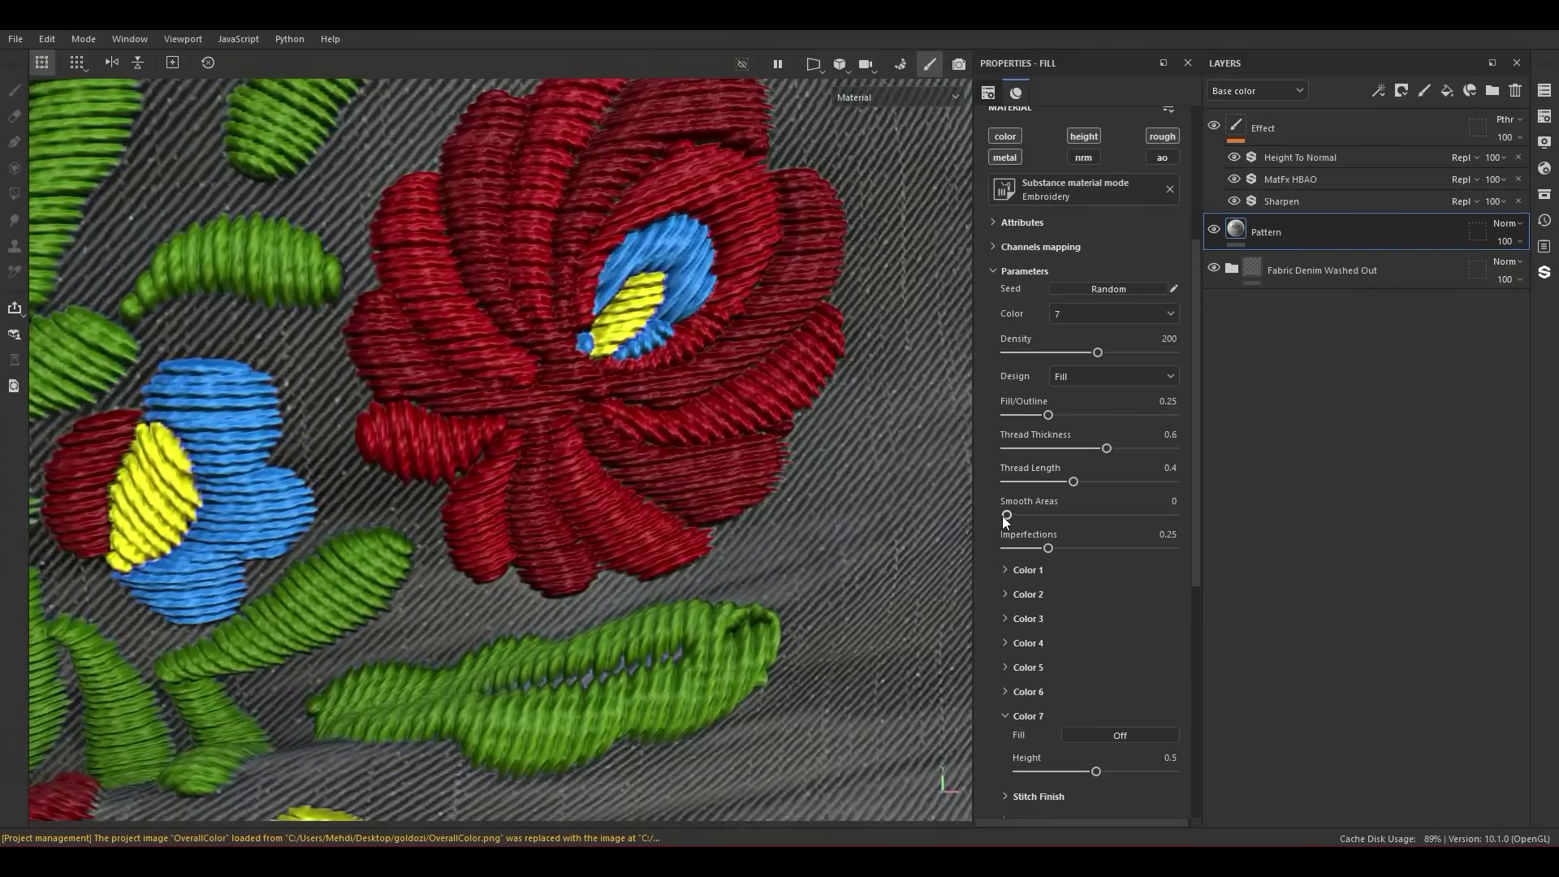
left_click_drag(1003, 515, 1029, 515)
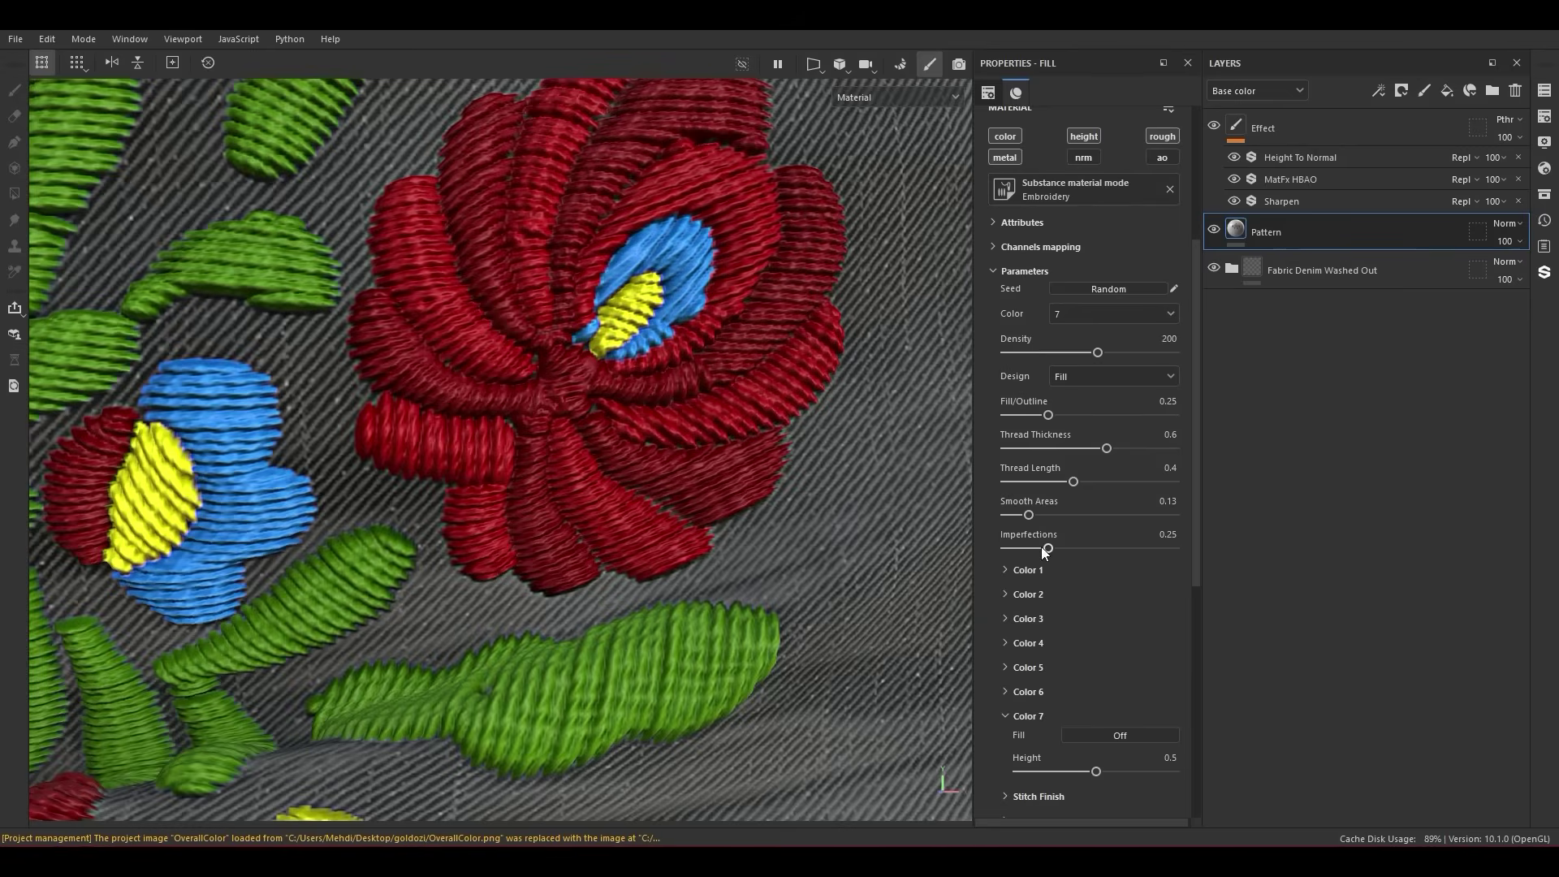
Step: Try the embroidery with Imperfections at 0 and inspect the stitches across the bag
left_click_drag(1047, 550, 1008, 549)
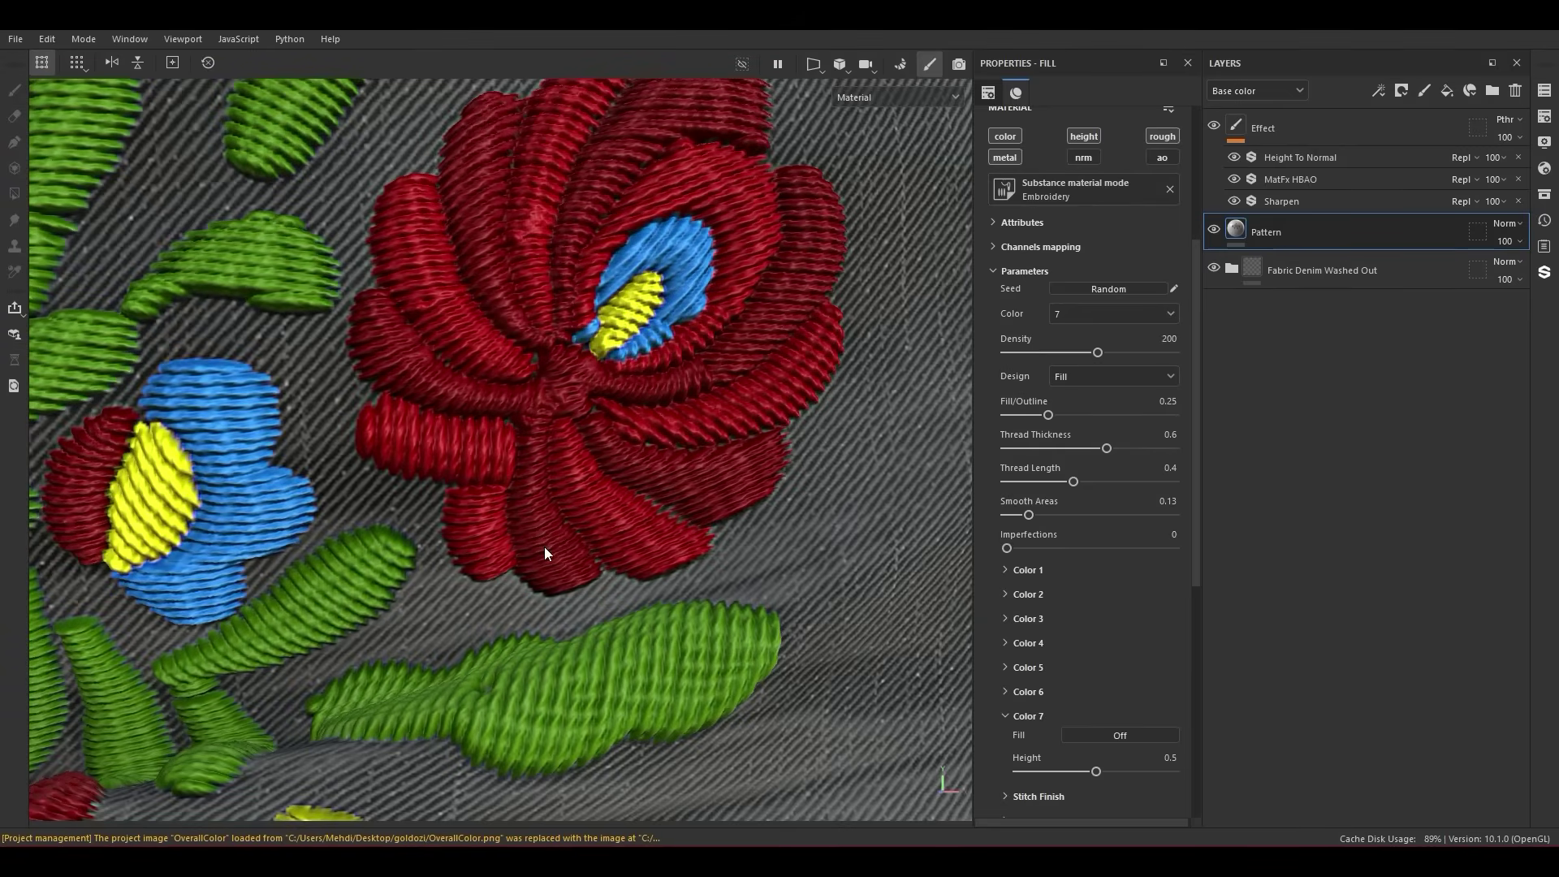
scroll(544, 549, "down", 6)
left_click_drag(538, 549, 401, 524, "alt")
scroll(632, 557, "up", 4)
scroll(757, 590, "down", 4)
left_click_drag(757, 589, 723, 411, "alt")
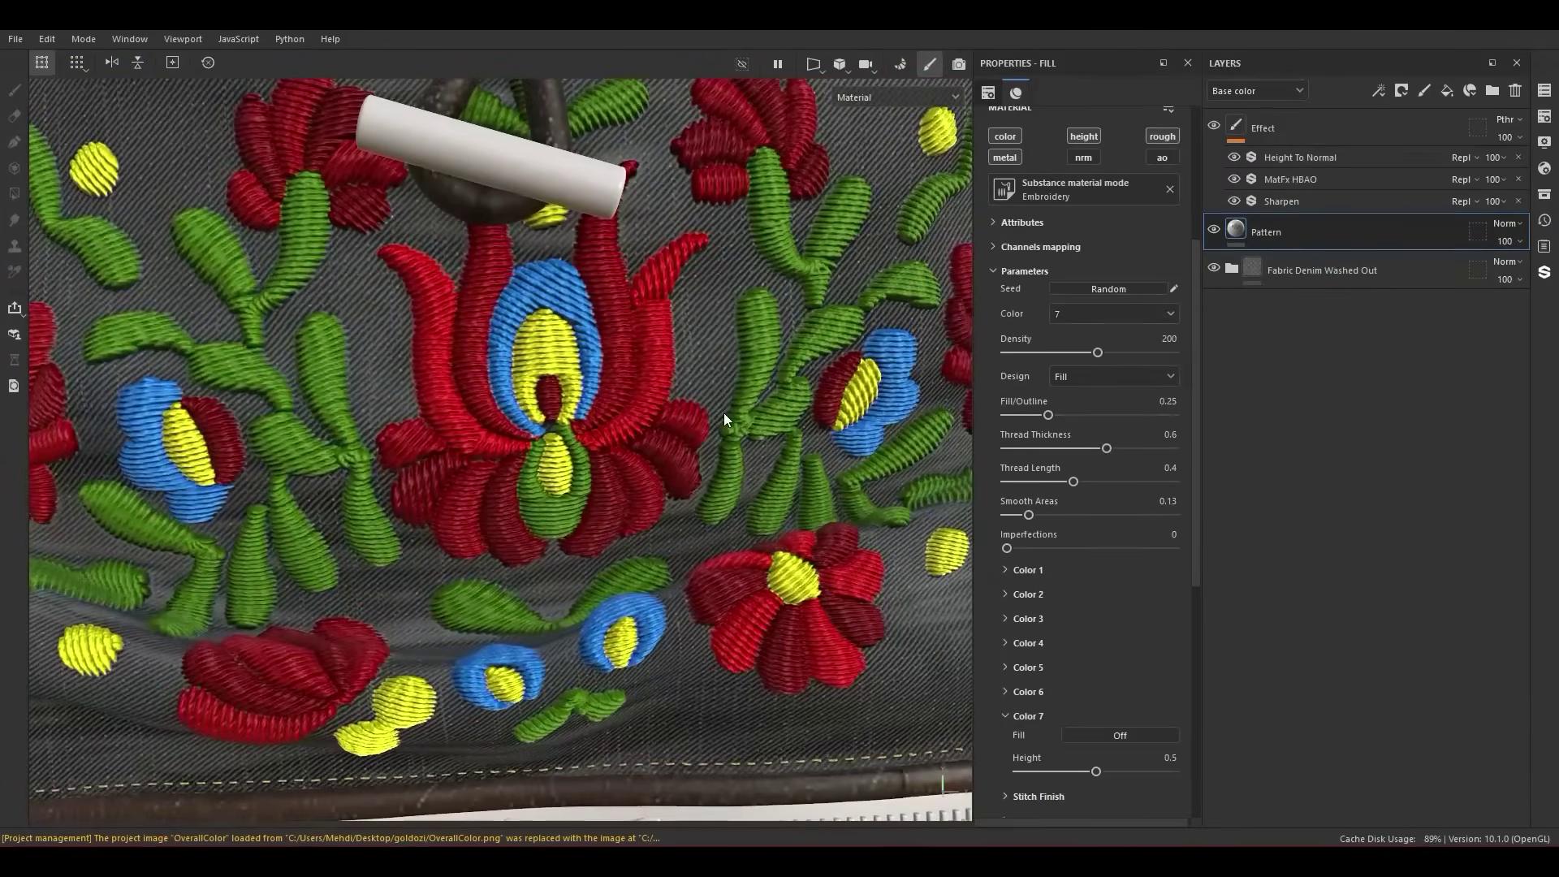
Step: Set Imperfections to 0.46 and check the irregular stitches on the leaves and petals up close
left_click_drag(1015, 544, 1085, 549)
scroll(559, 329, "up", 5)
mouse_move(780, 341)
left_mouse_down("alt")
mouse_move(559, 329)
mouse_move(762, 351)
left_mouse_up("alt")
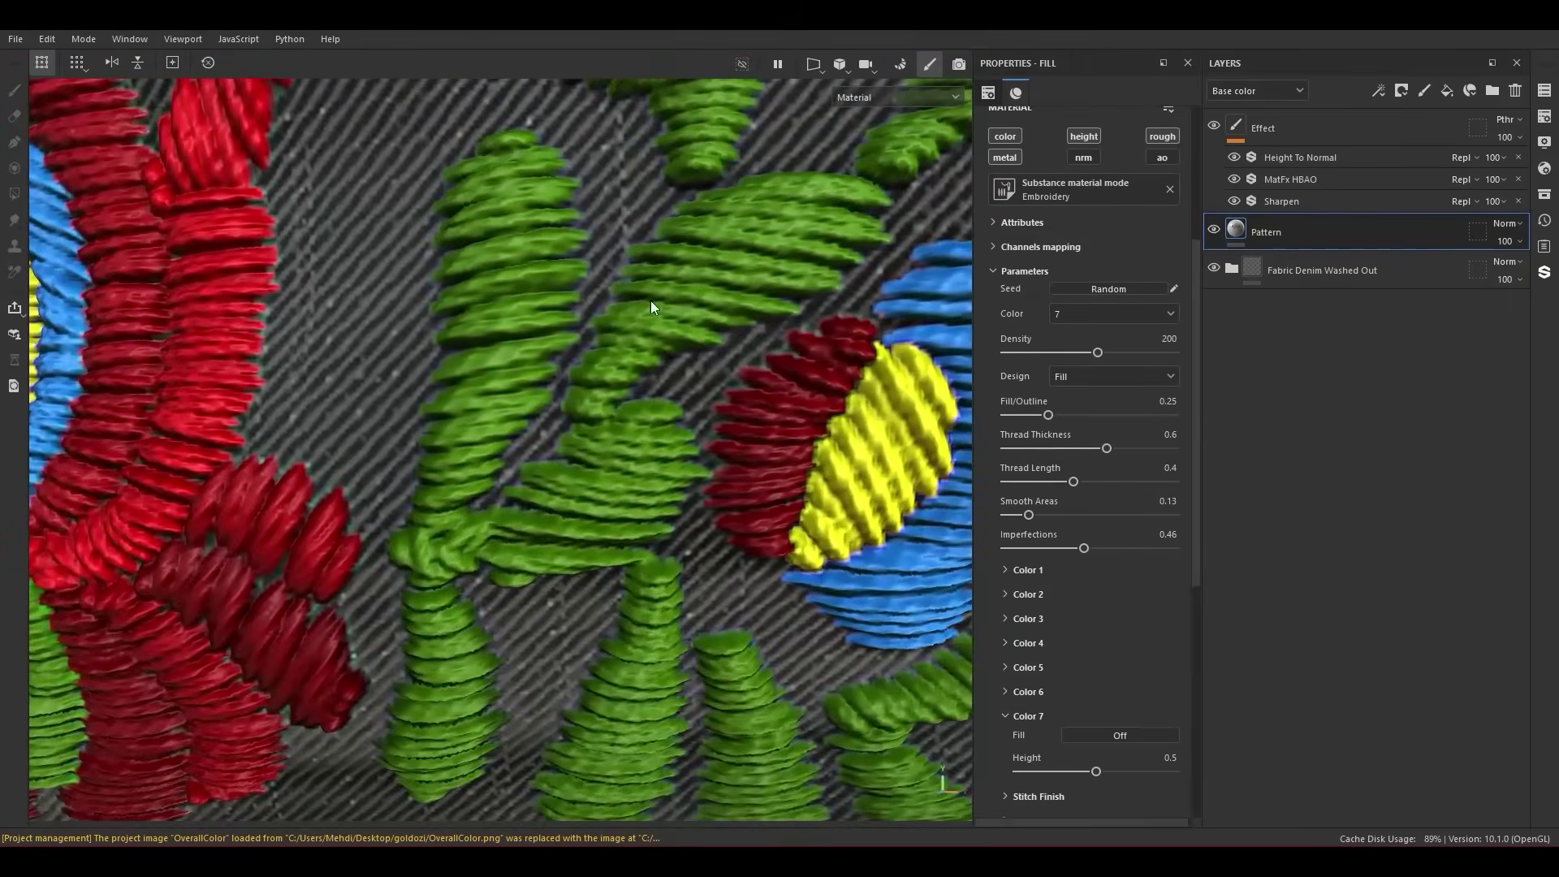
left_click_drag(765, 286, 394, 629, "alt")
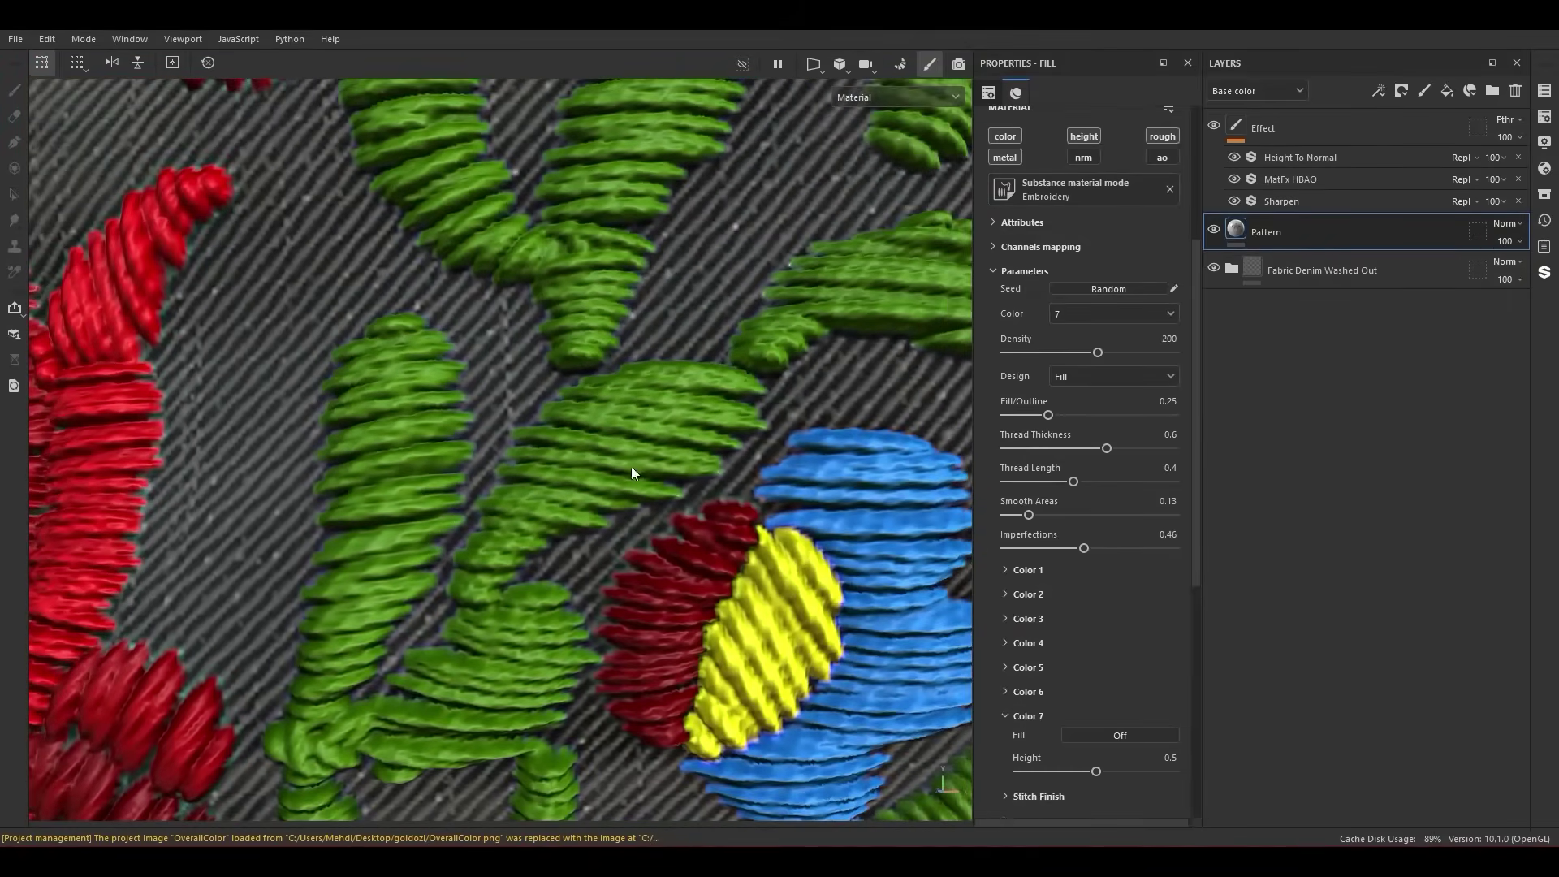
Step: Frame the whole bag, collapse the Embroidery material's parameters and review the embroidered front
key("f")
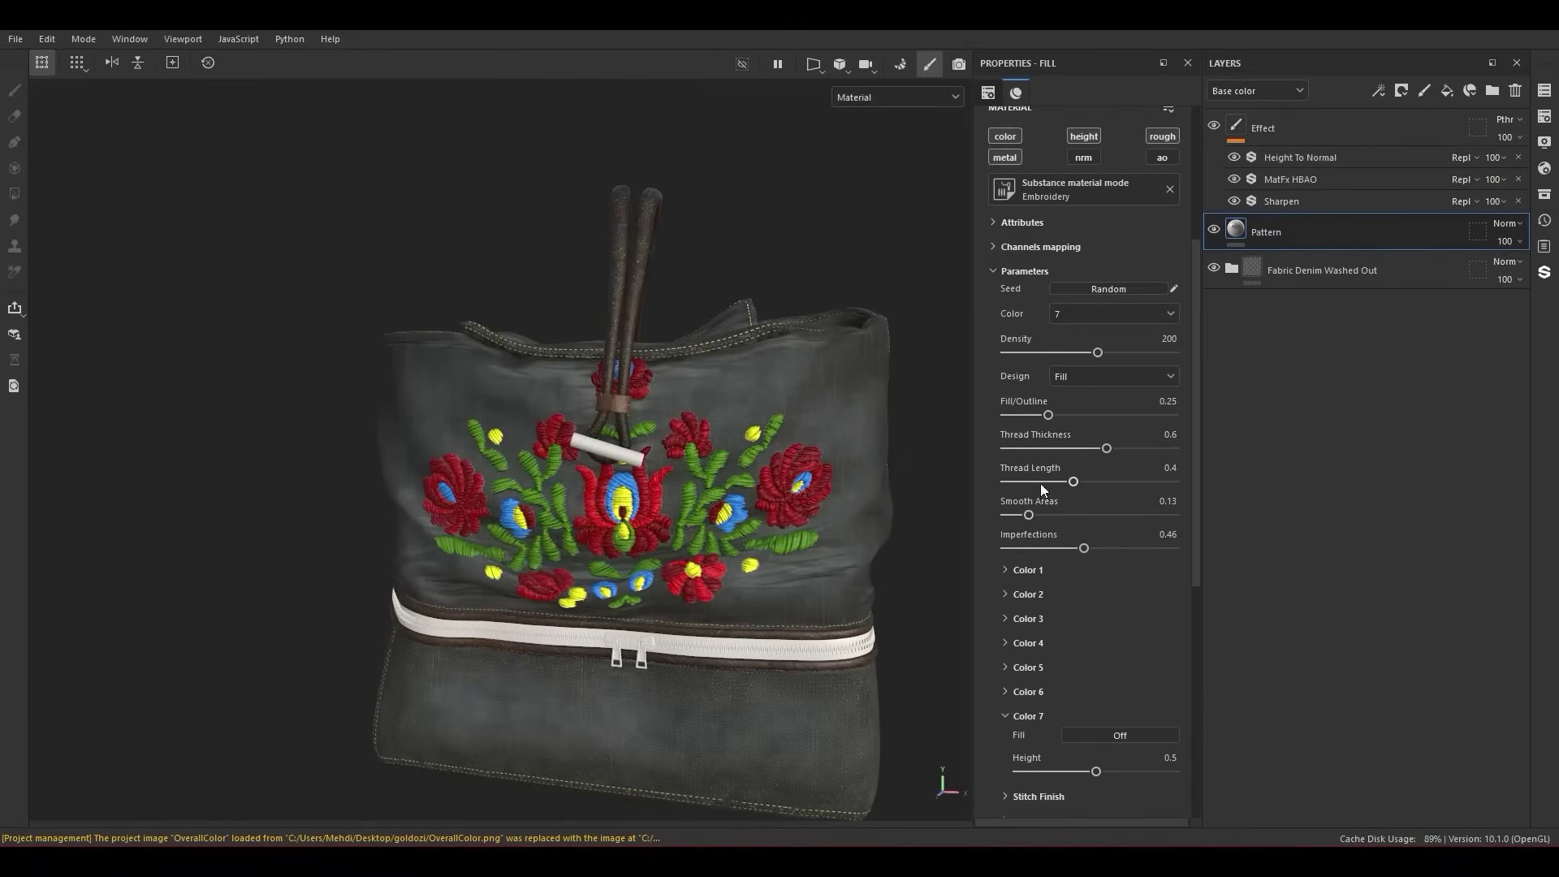
scroll(1048, 492, "down", 6)
scroll(1047, 494, "up", 5)
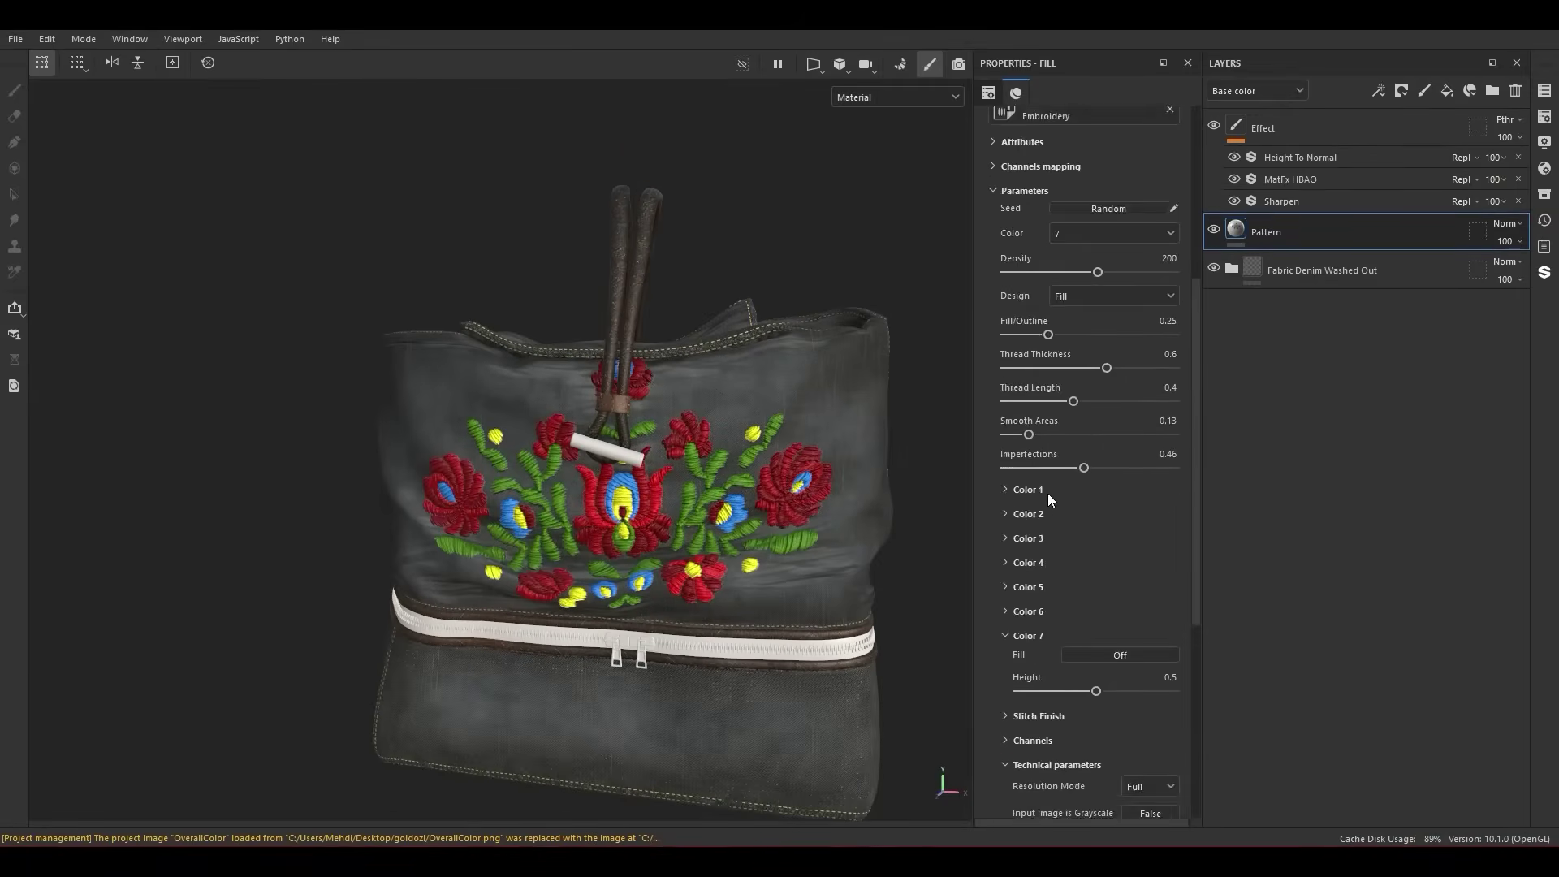
scroll(1047, 494, "up", 4)
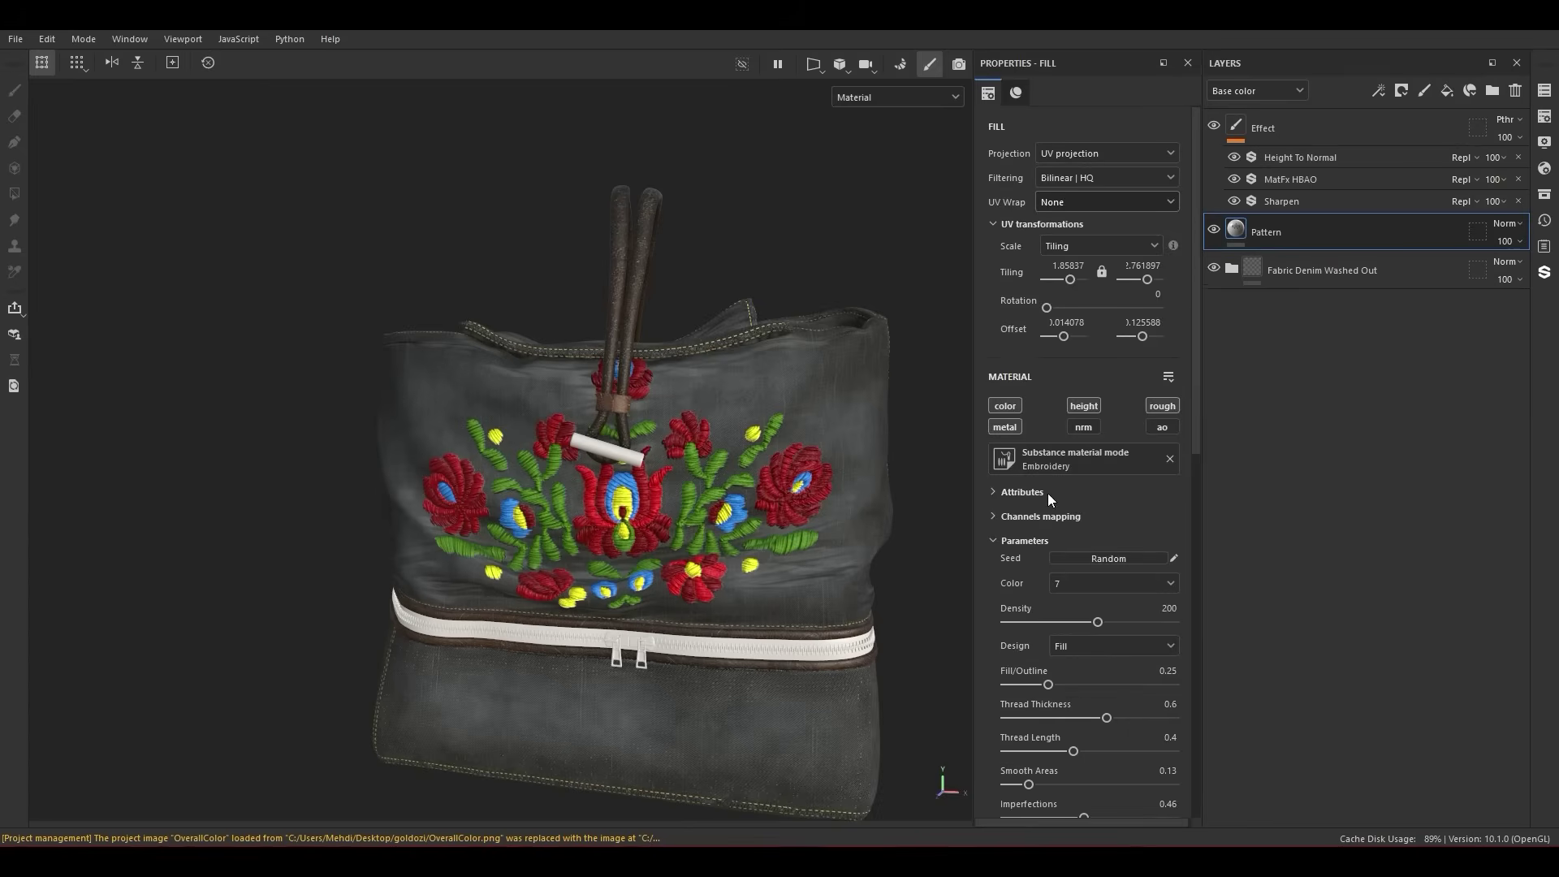
left_click(1025, 541)
scroll(497, 563, "up", 3)
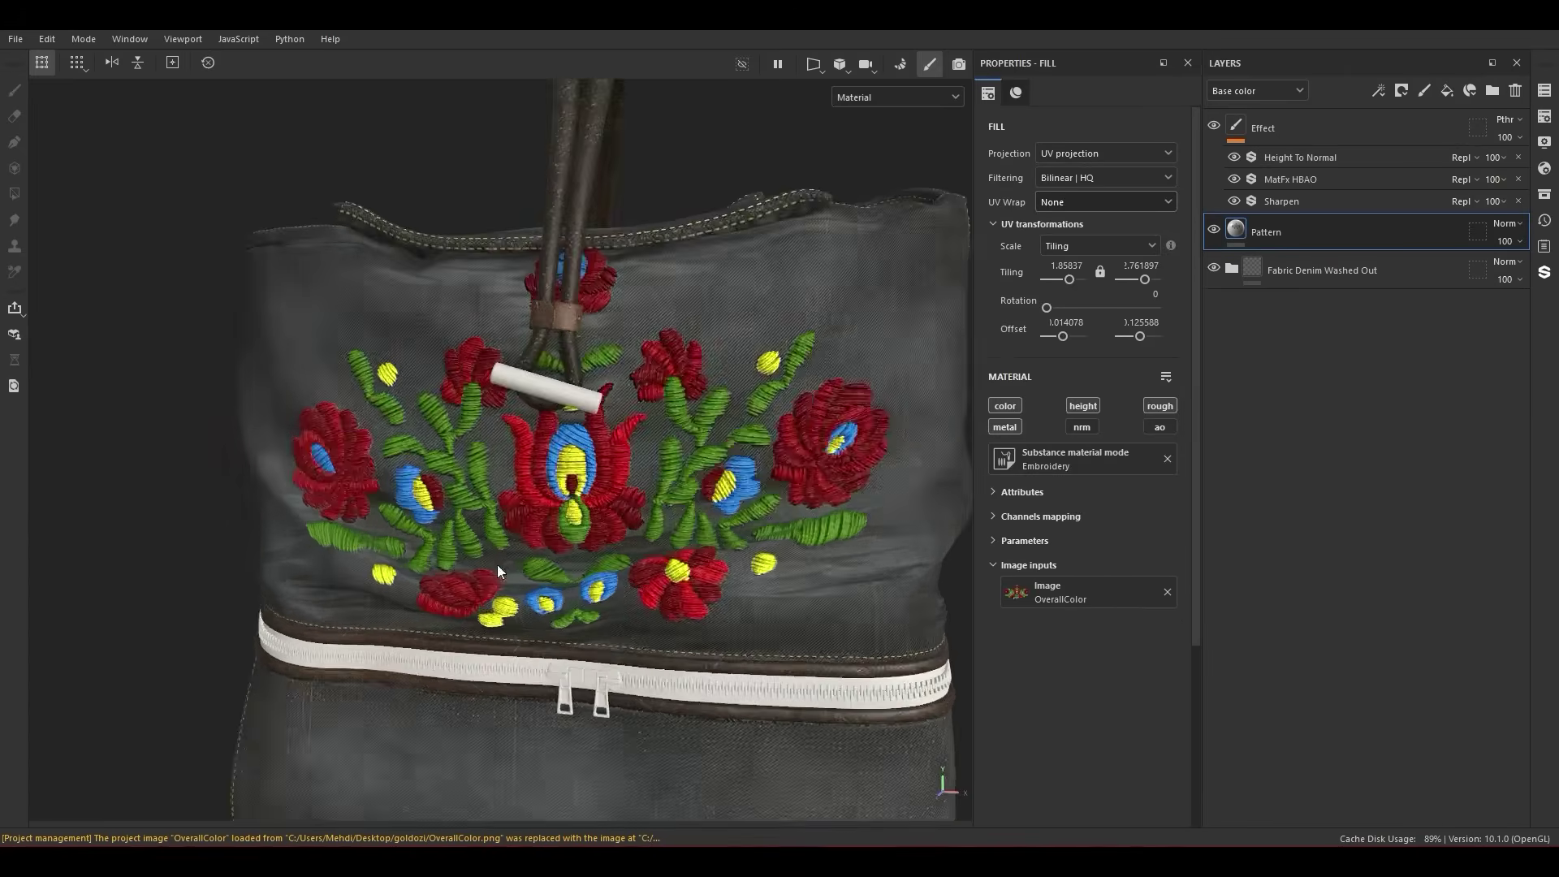